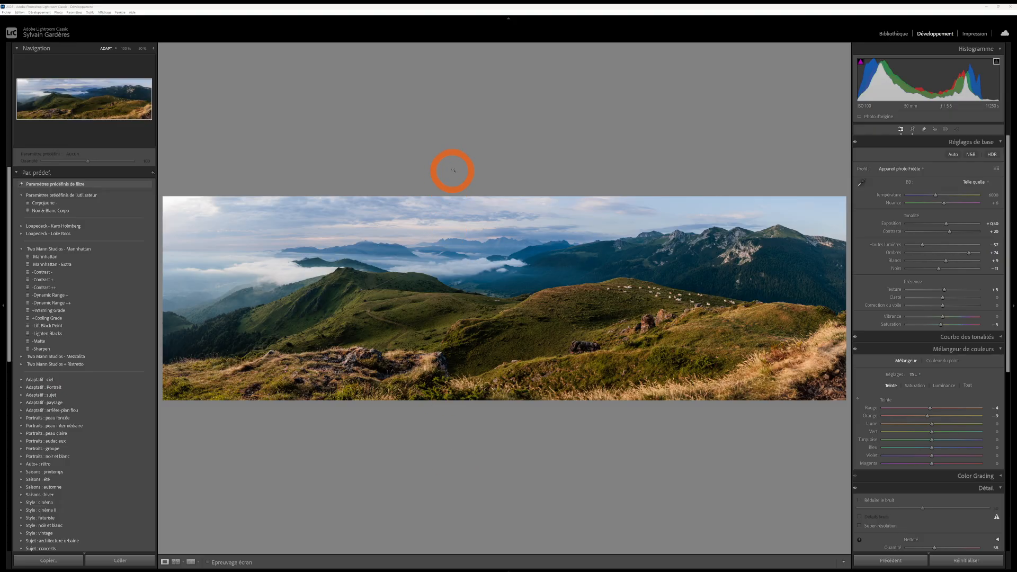
# Step: Show the photo information overlay on the panorama and open the masking options
pyautogui.click(658, 9)
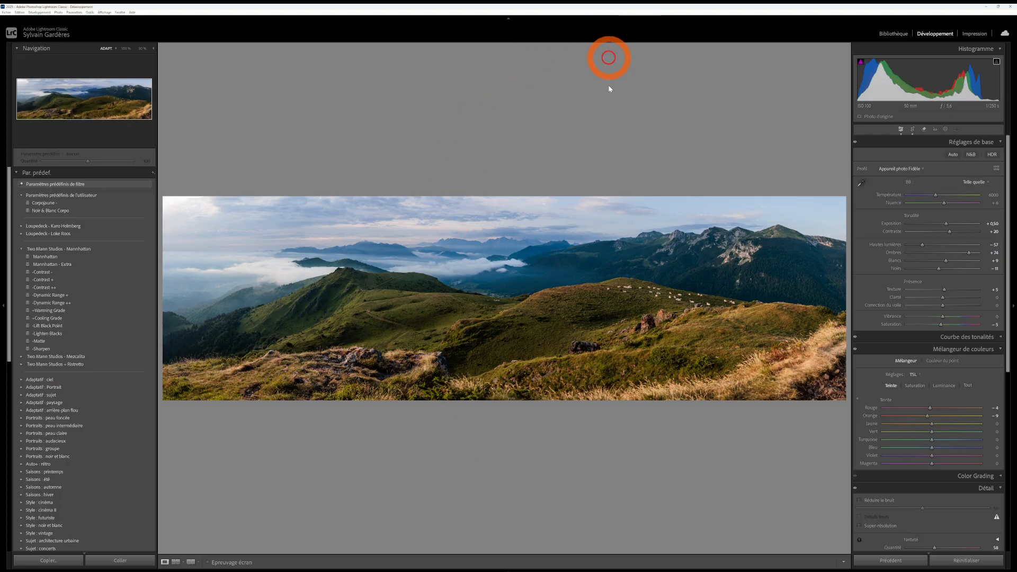
pyautogui.press('i')
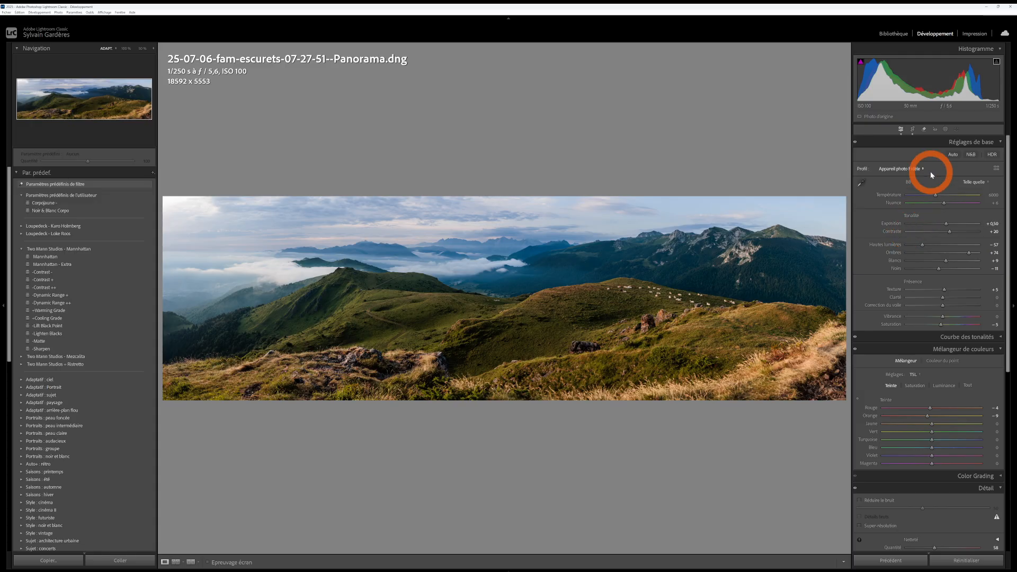
pyautogui.click(924, 130)
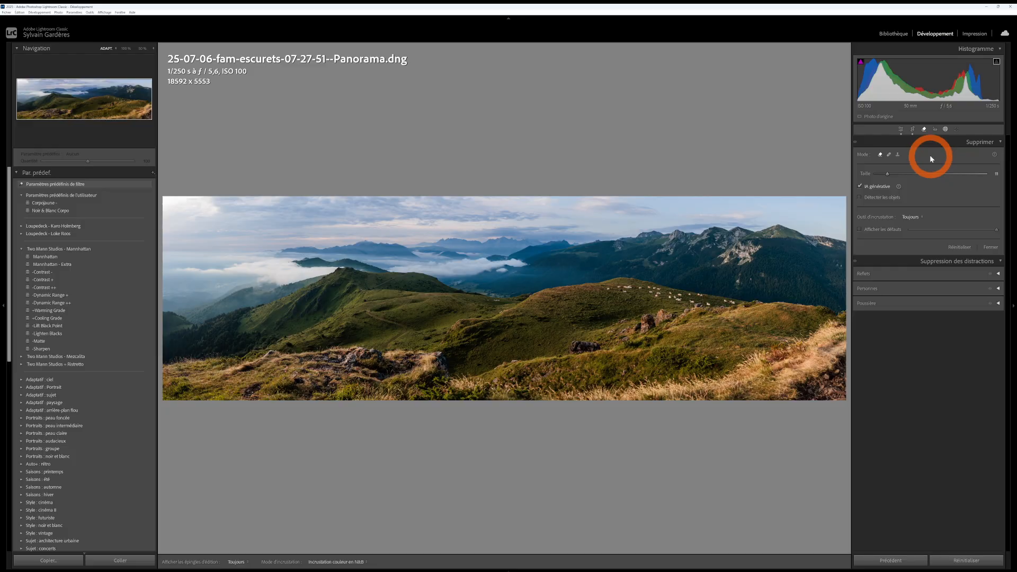
pyautogui.click(945, 131)
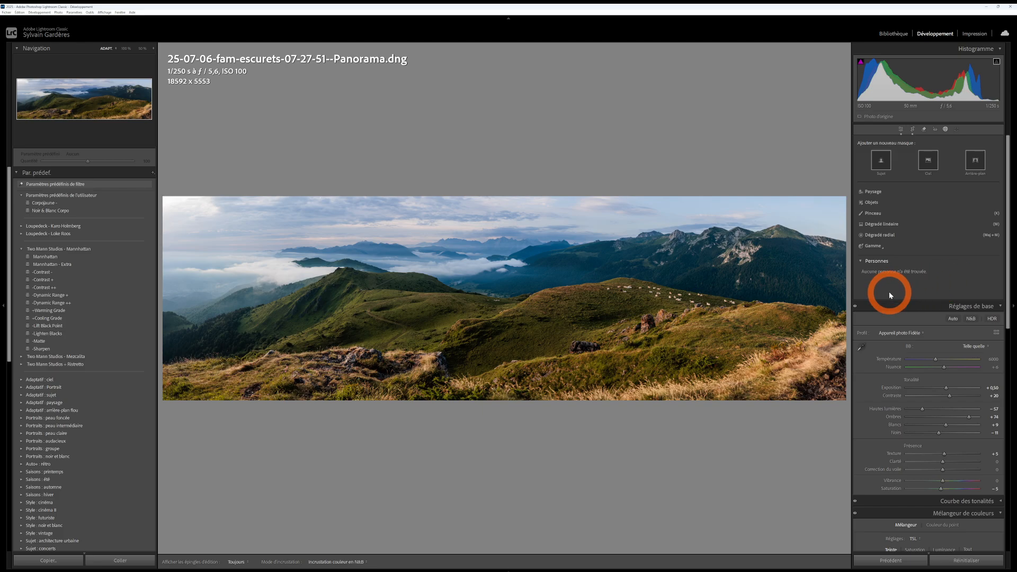
# Step: Warm the white balance by setting the temperature to 7427
pyautogui.click(990, 359)
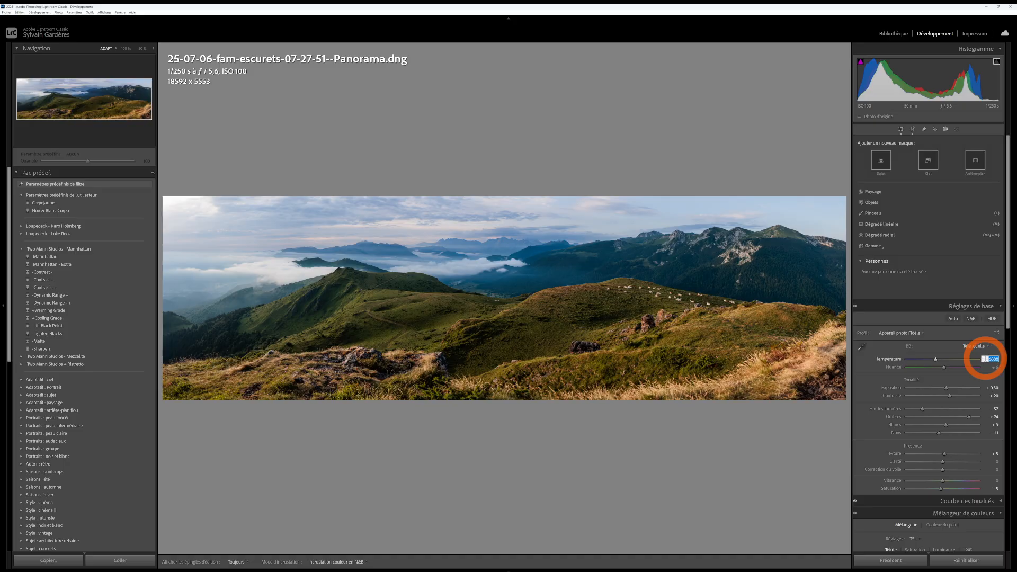
pyautogui.press('Down')
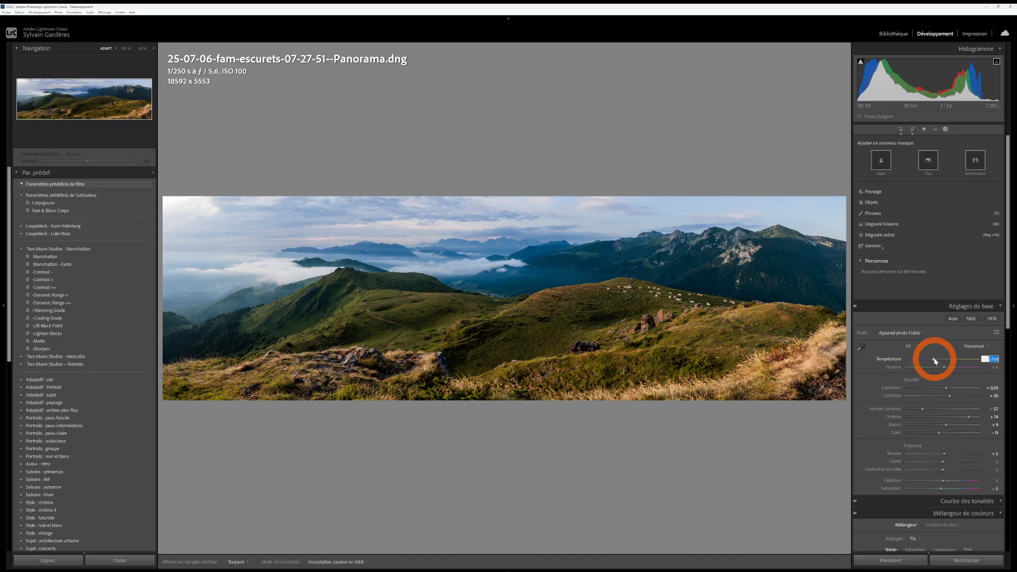
pyautogui.moveTo(935, 359)
pyautogui.mouseDown()
pyautogui.moveTo(906, 364)
pyautogui.moveTo(994, 362)
pyautogui.moveTo(898, 368)
pyautogui.moveTo(962, 364)
pyautogui.moveTo(943, 366)
pyautogui.mouseUp()
# Step: Set the white balance tint (Nuance) to +5, trying lower values towards green along the way
pyautogui.click(992, 367)
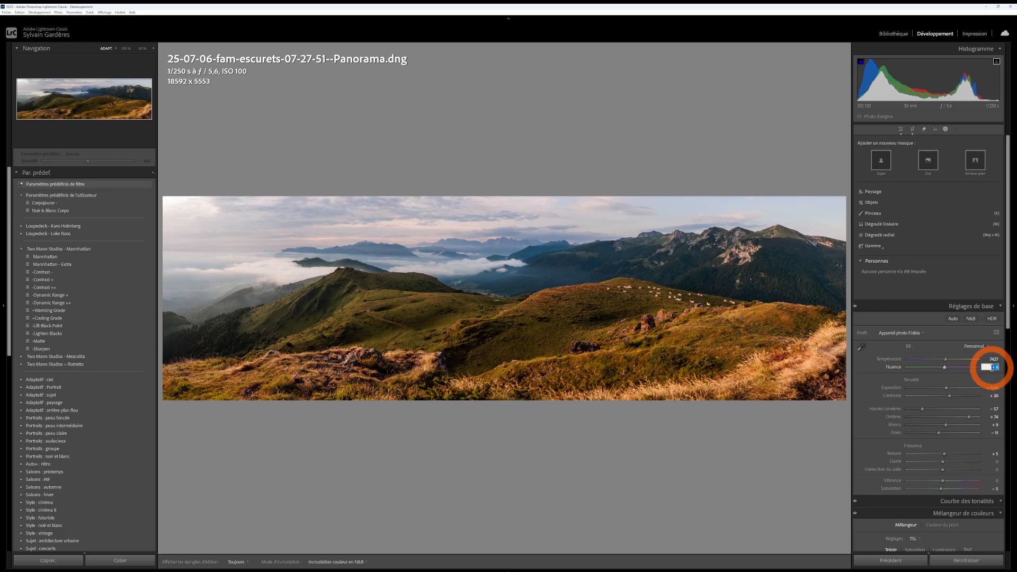
pyautogui.press('Down')
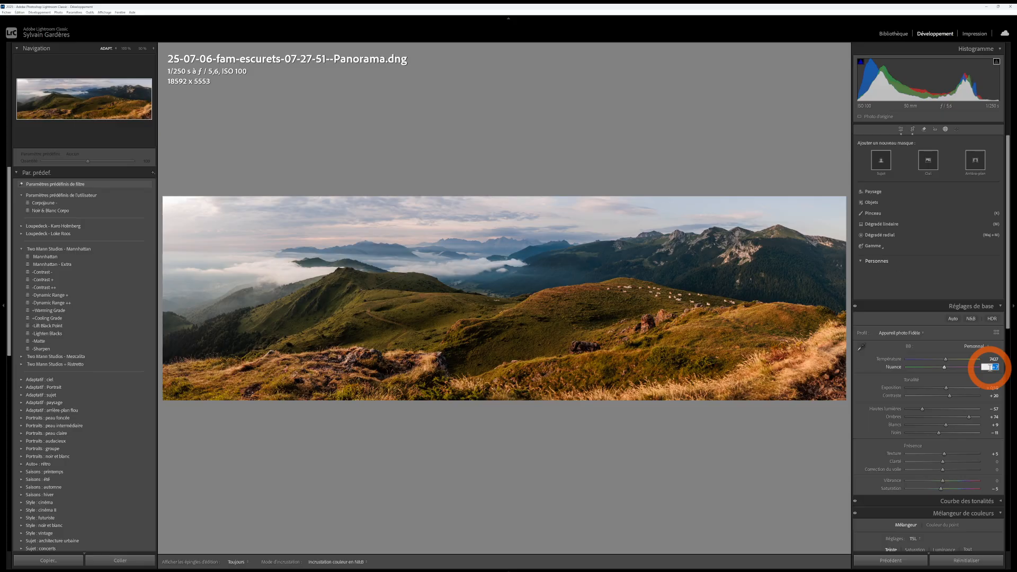
pyautogui.press('Down')
pyautogui.press('Down')
pyautogui.press('Down')
pyautogui.press('Down')
pyautogui.press('Down')
pyautogui.press('Down')
pyautogui.press('Down')
pyautogui.press('Down')
pyautogui.press('Down')
pyautogui.press('Down')
pyautogui.press('Down')
pyautogui.press('Down')
pyautogui.press('Down')
pyautogui.press('Down')
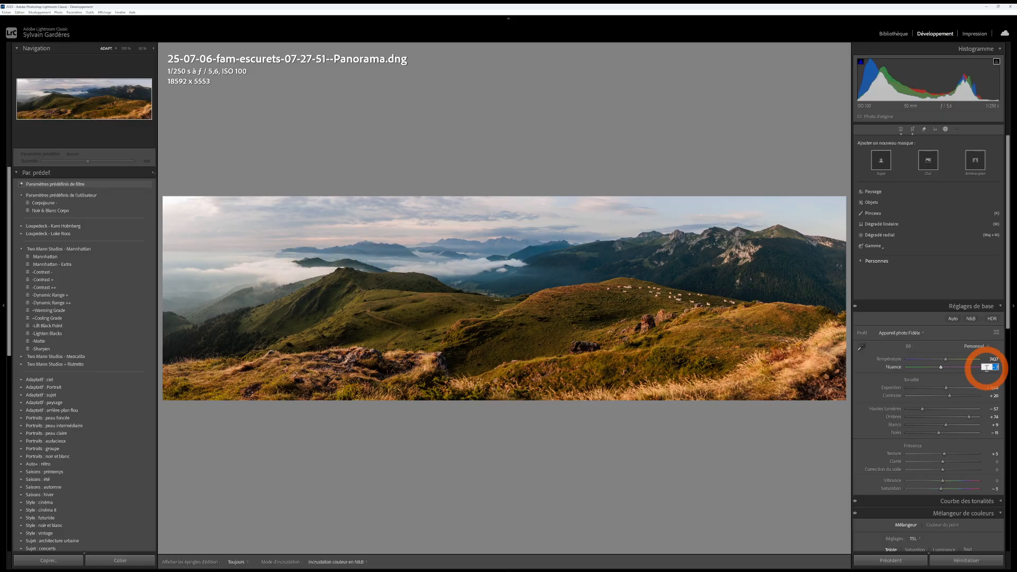
pyautogui.press('Down')
pyautogui.press('Down')
pyautogui.press('Down')
pyautogui.press('Down')
pyautogui.press('Down')
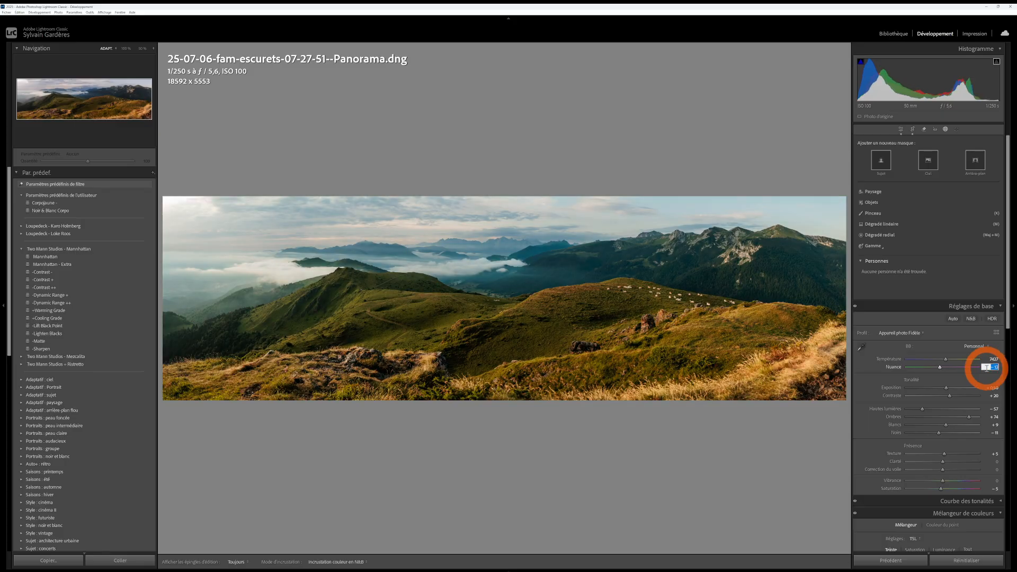
pyautogui.press('Up')
pyautogui.press('Up')
pyautogui.press('Up')
pyautogui.press('Up')
pyautogui.press('Up')
pyautogui.press('Up')
pyautogui.press('Up')
pyautogui.press('Up')
pyautogui.press('Up')
pyautogui.press('Up')
pyautogui.press('Up')
pyautogui.press('Up')
pyautogui.press('Up')
pyautogui.press('Up')
pyautogui.press('Up')
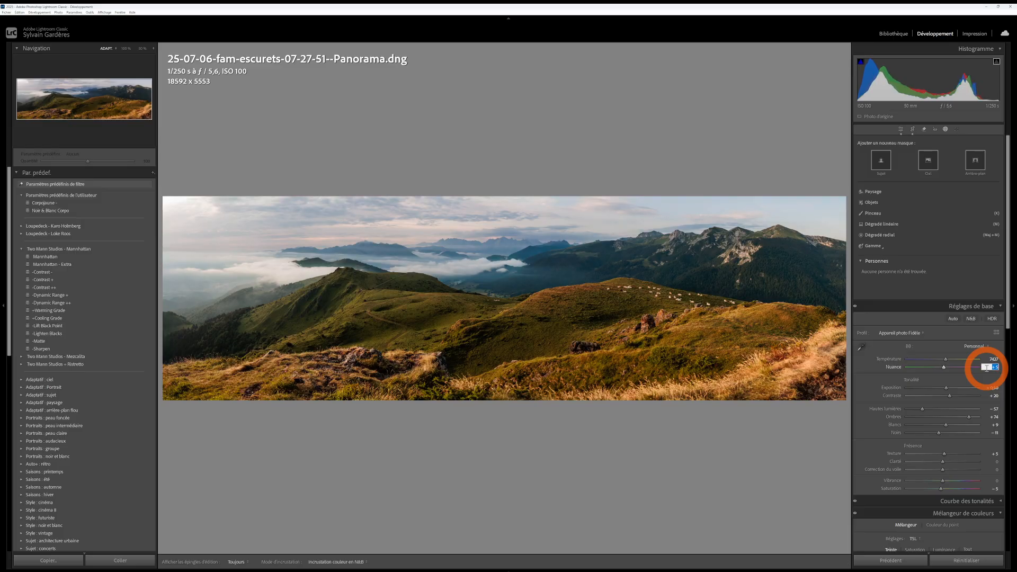
pyautogui.press('Up')
pyautogui.press('Down')
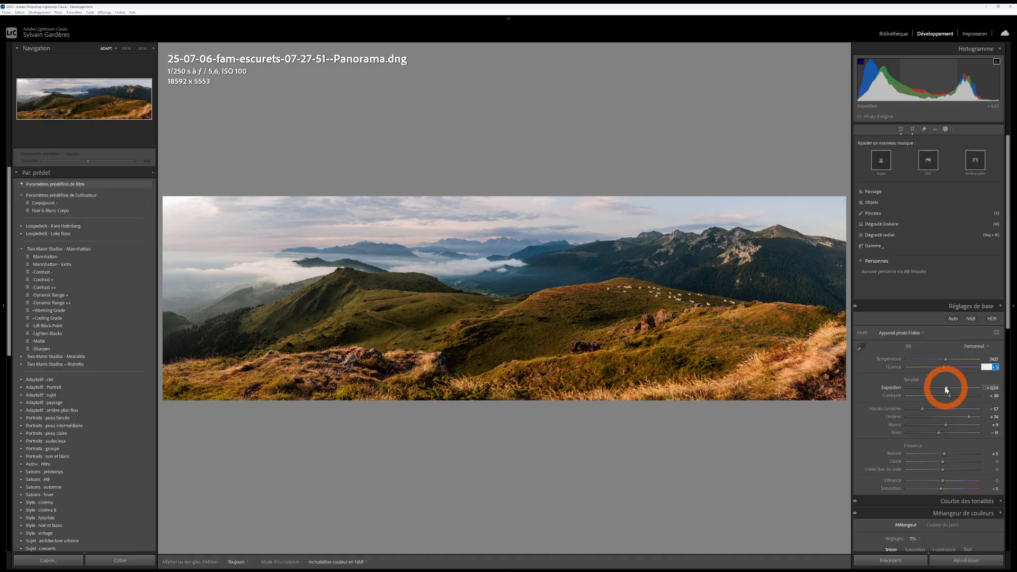
# Step: Adjust the basic tone values: exposure +0.43, contrast +26 and highlights −65
pyautogui.moveTo(947, 388); pyautogui.dragTo(944, 394)
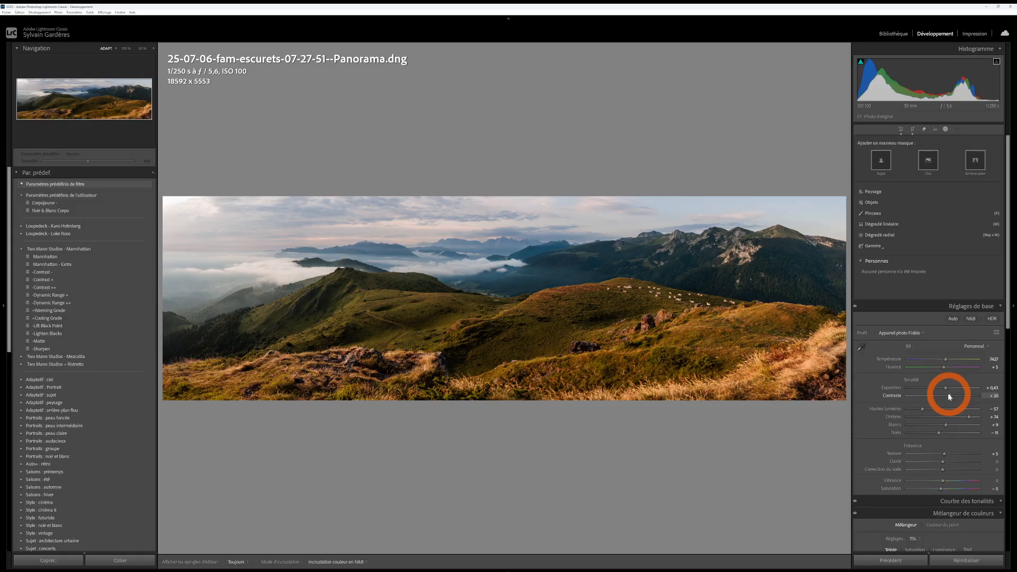
pyautogui.moveTo(950, 397)
pyautogui.mouseDown()
pyautogui.moveTo(923, 406)
pyautogui.moveTo(996, 390)
pyautogui.moveTo(941, 397)
pyautogui.moveTo(950, 395)
pyautogui.mouseUp()
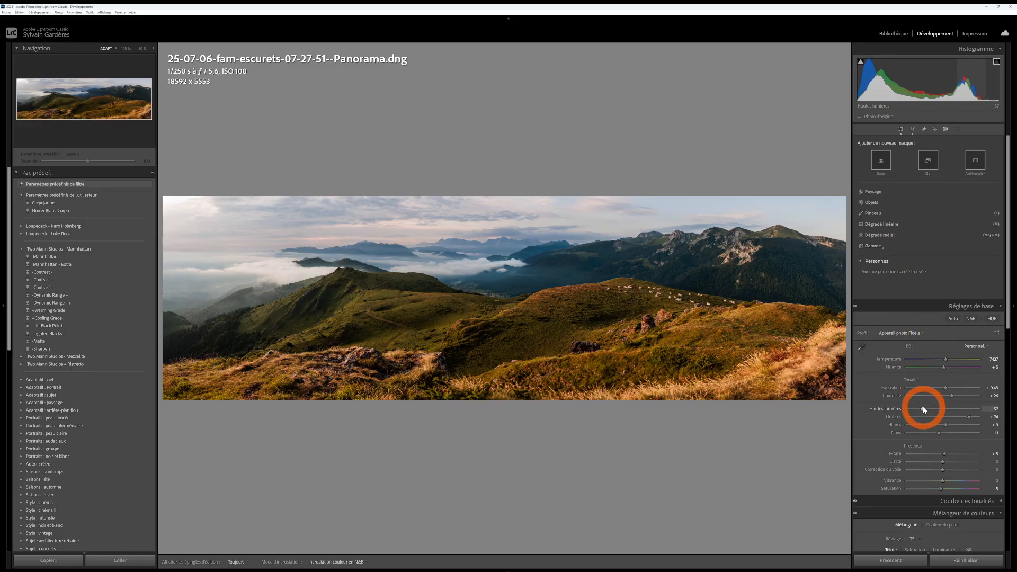
pyautogui.moveTo(925, 409)
pyautogui.mouseDown()
pyautogui.moveTo(912, 410)
pyautogui.moveTo(946, 410)
pyautogui.moveTo(917, 414)
pyautogui.mouseUp()
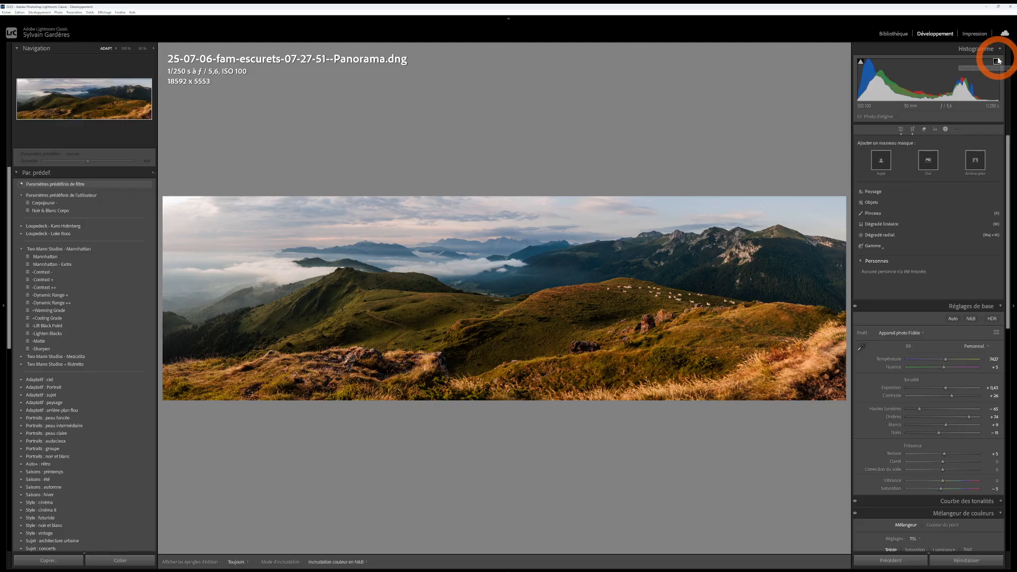
# Step: Turn on the shadow clipping display, inspect the dark foreground rock at 100%, and return to the fitted view
pyautogui.click(860, 63)
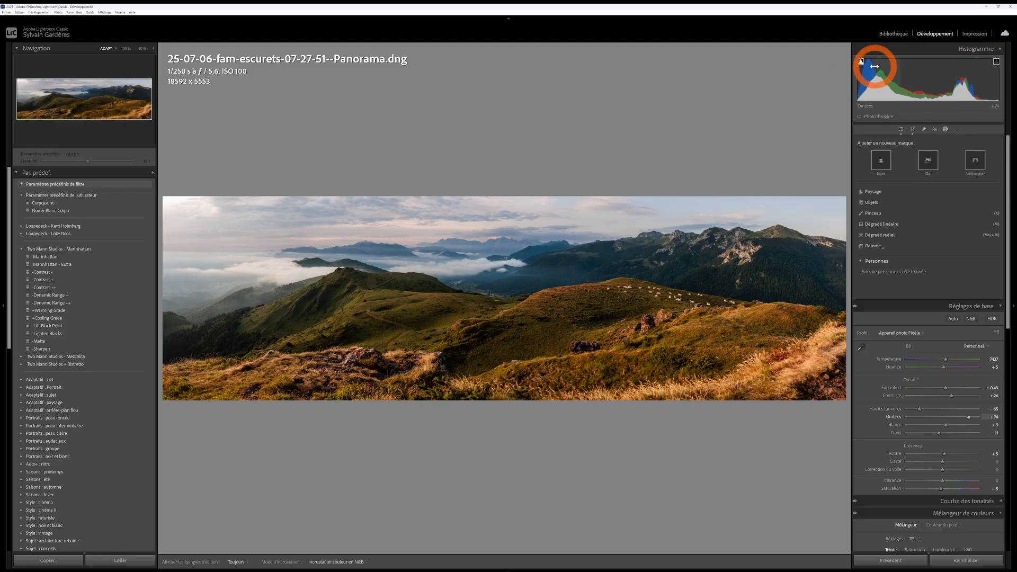
pyautogui.click(577, 349)
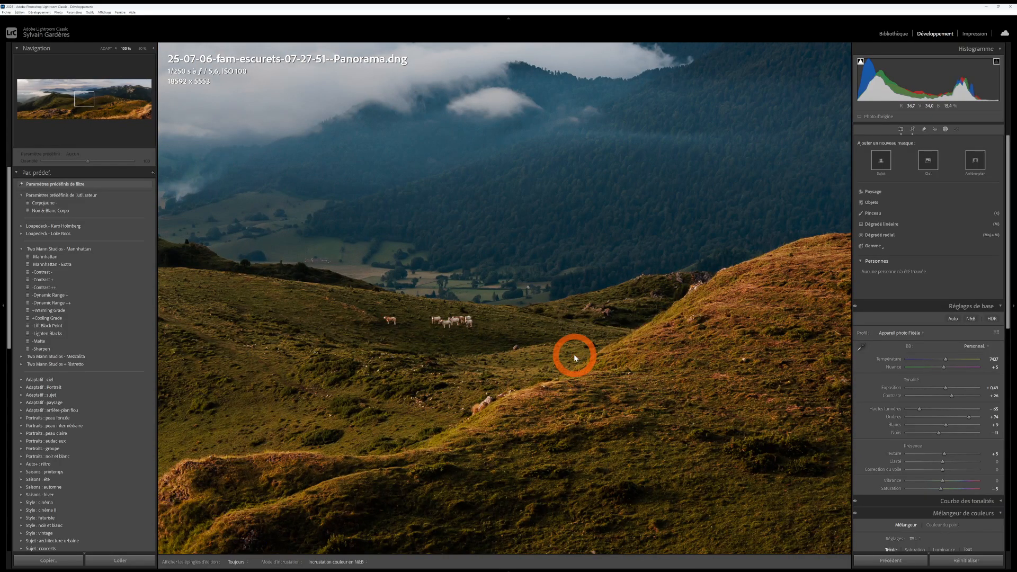
pyautogui.moveTo(592, 391); pyautogui.dragTo(331, 79)
pyautogui.moveTo(737, 438); pyautogui.dragTo(520, 333)
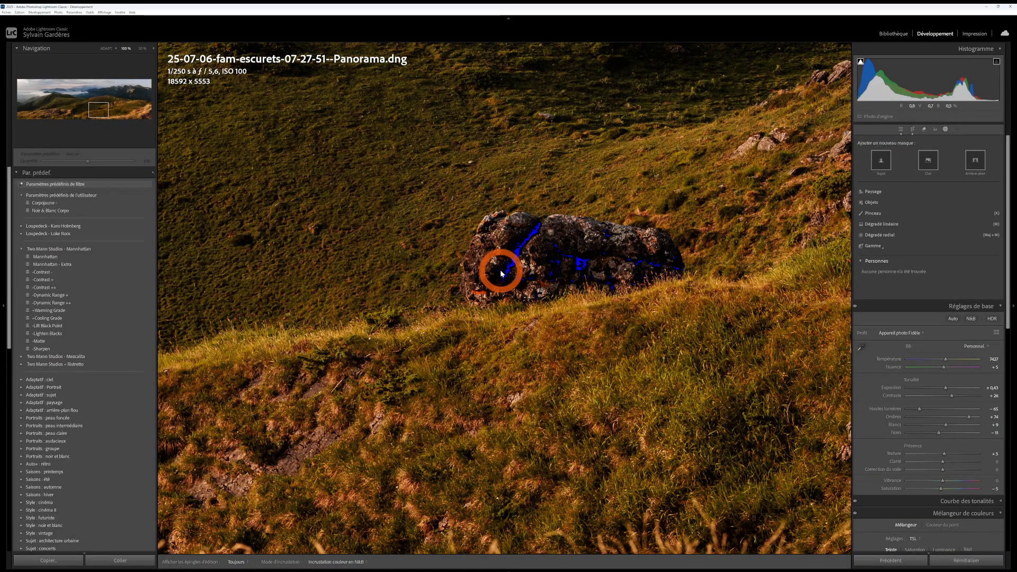
pyautogui.click(106, 48)
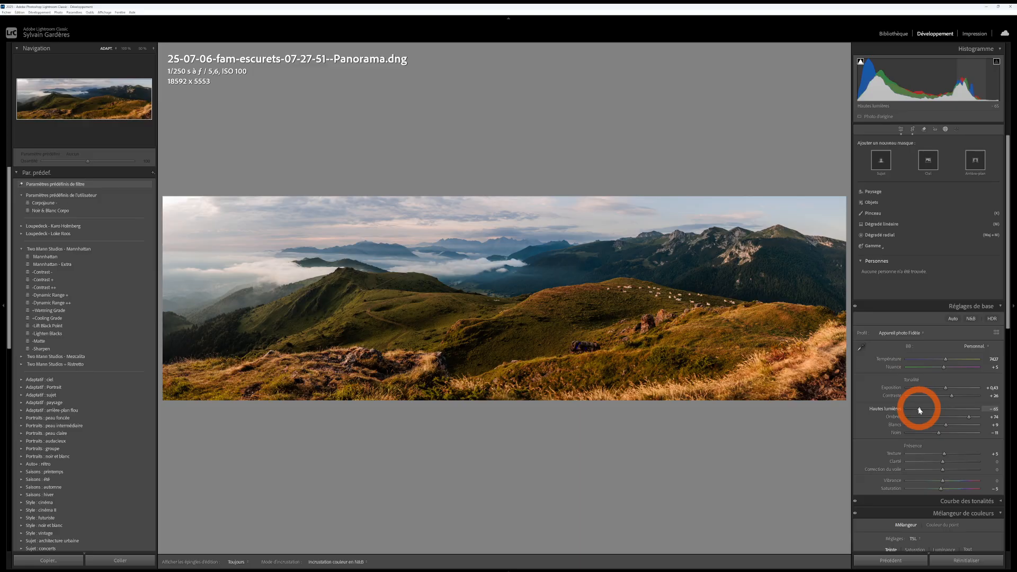
# Step: Try brighter highlights, settle them at −61, and set the shadows to +65
pyautogui.moveTo(920, 409); pyautogui.dragTo(946, 409)
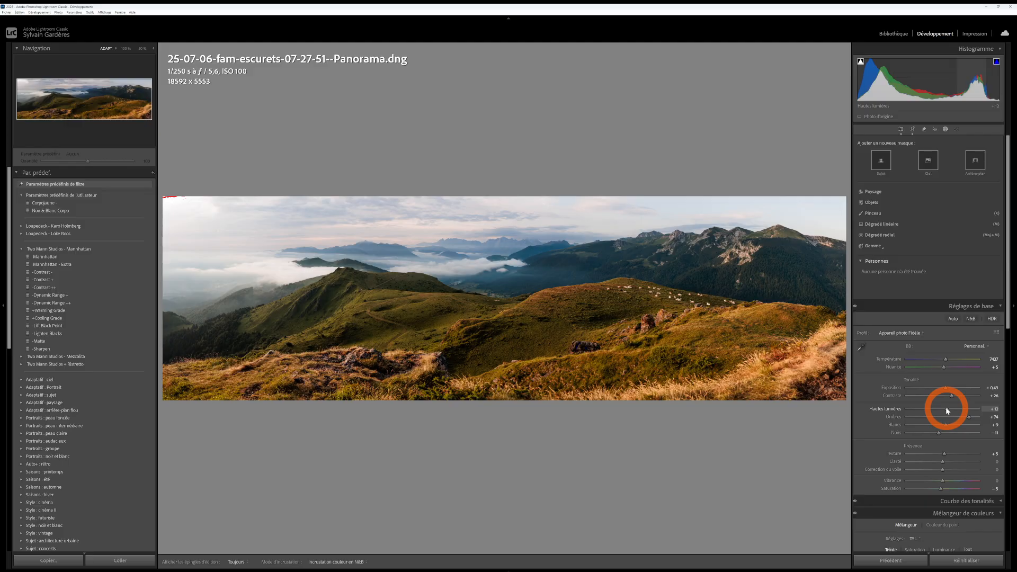
pyautogui.moveTo(947, 410); pyautogui.dragTo(921, 412)
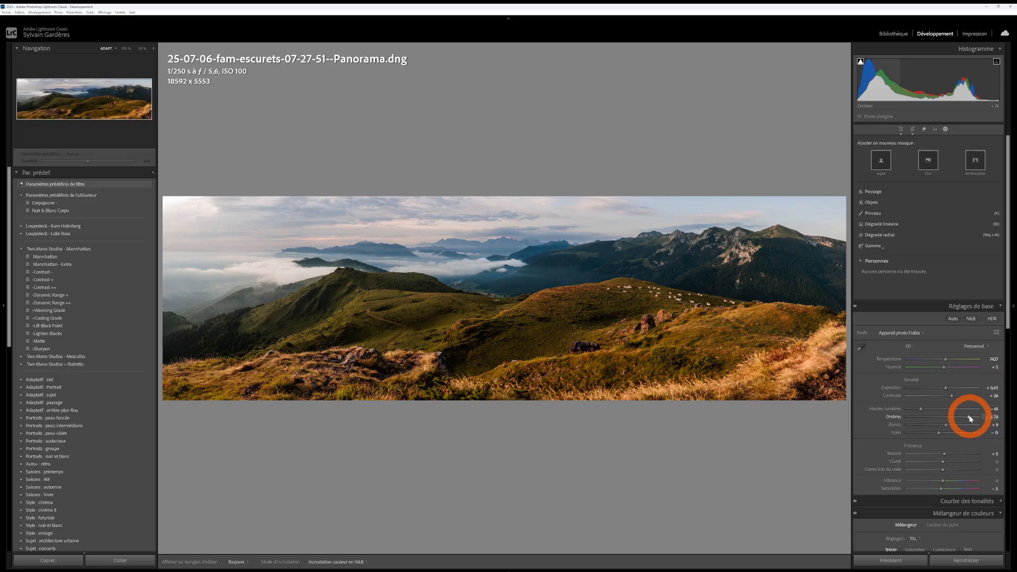
pyautogui.moveTo(971, 416)
pyautogui.mouseDown()
pyautogui.moveTo(951, 423)
pyautogui.moveTo(966, 418)
pyautogui.mouseUp()
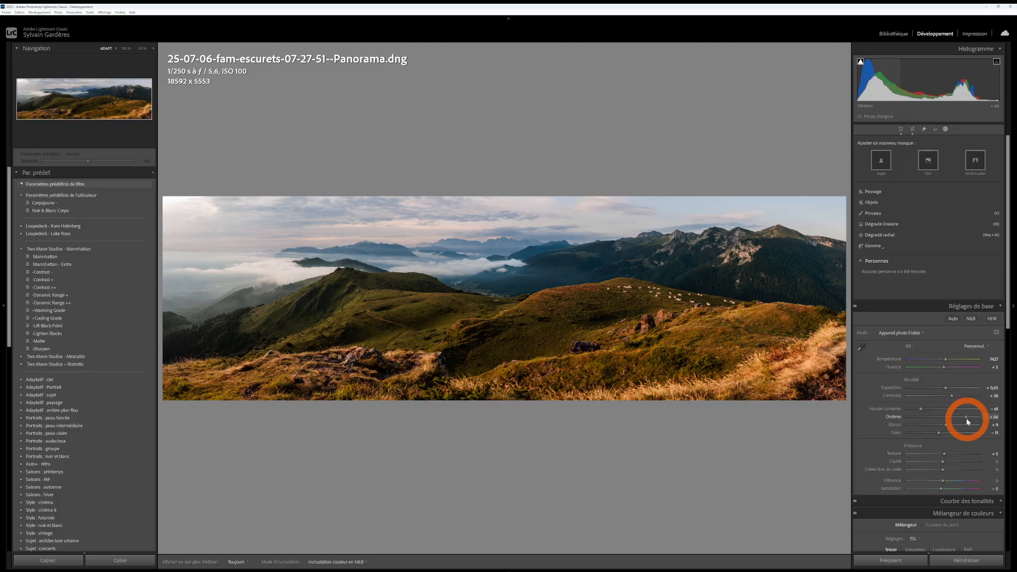
pyautogui.moveTo(966, 418); pyautogui.dragTo(965, 418)
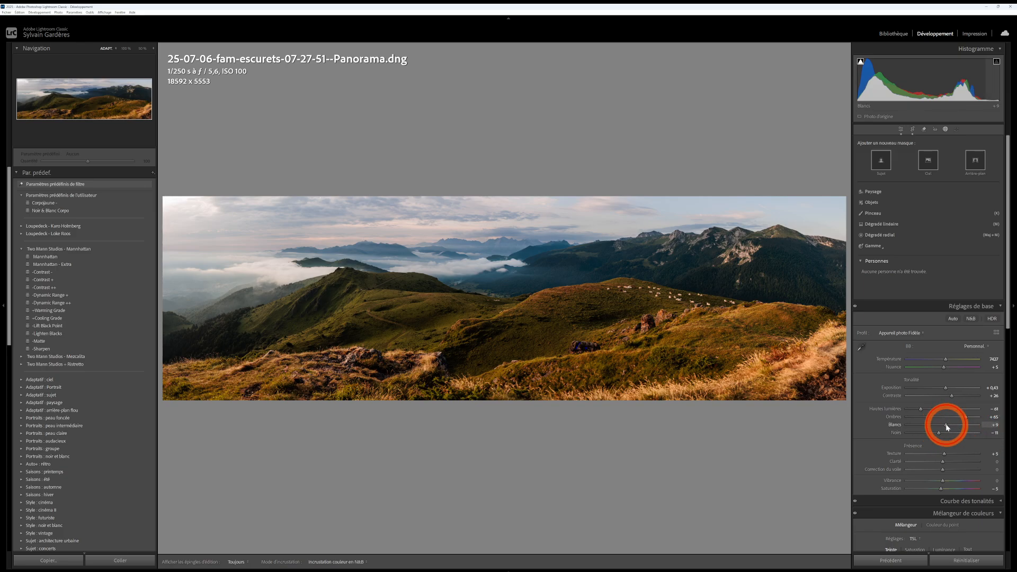
# Step: Set the whites to +35 and the blacks to −3
pyautogui.moveTo(947, 426); pyautogui.dragTo(954, 427)
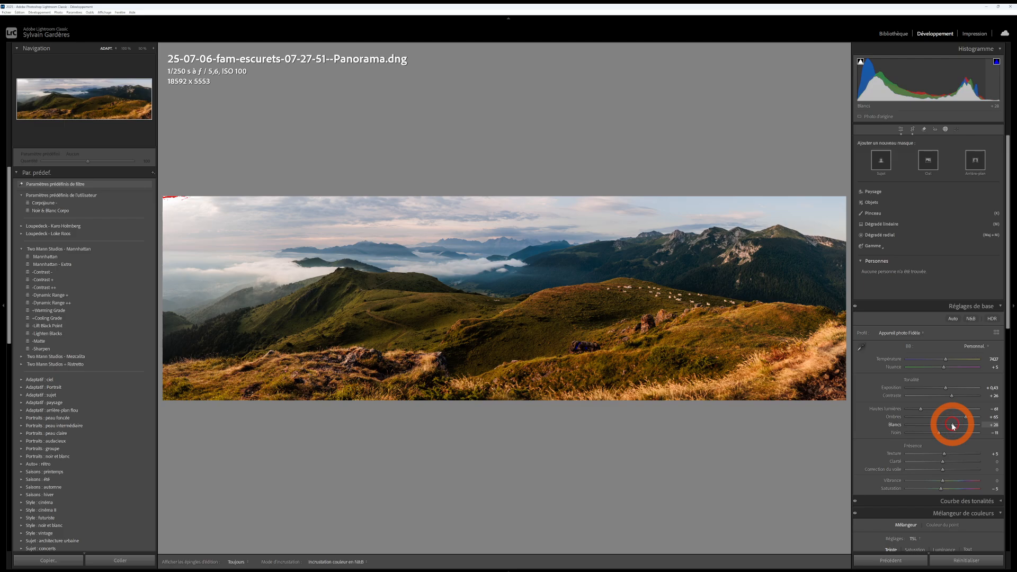
pyautogui.moveTo(951, 426); pyautogui.dragTo(956, 426)
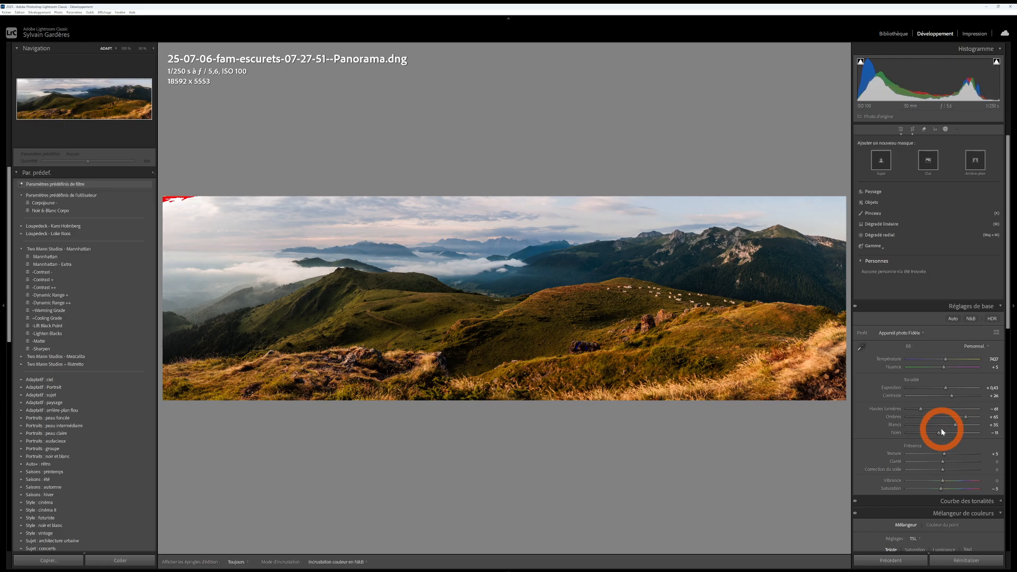
pyautogui.moveTo(938, 433)
pyautogui.mouseDown()
pyautogui.moveTo(920, 442)
pyautogui.moveTo(942, 433)
pyautogui.mouseUp()
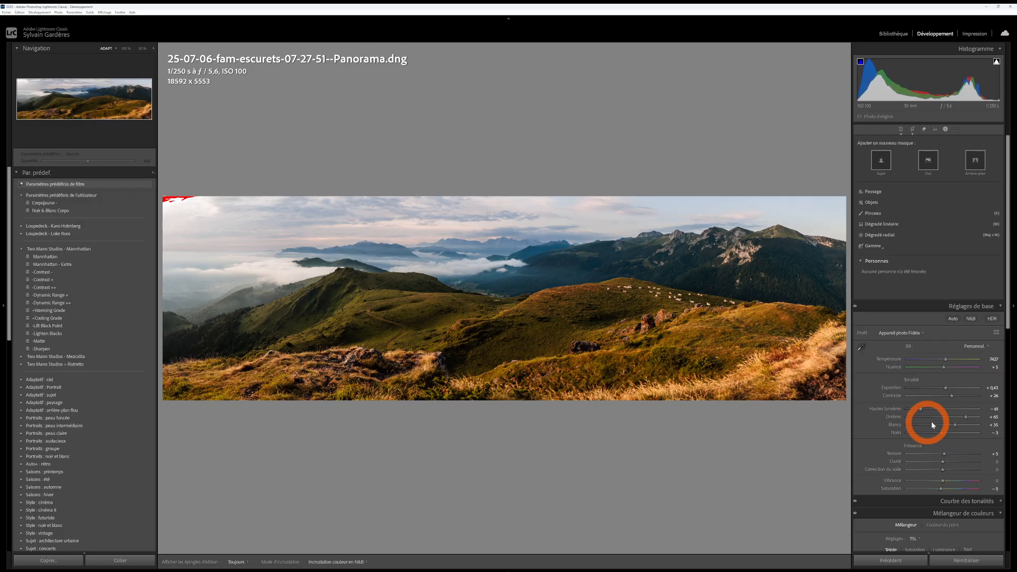
# Step: Try out the texture setting and a dehaze correction of +20, and reset dehaze to 0
pyautogui.scroll(-3, 938, 424)
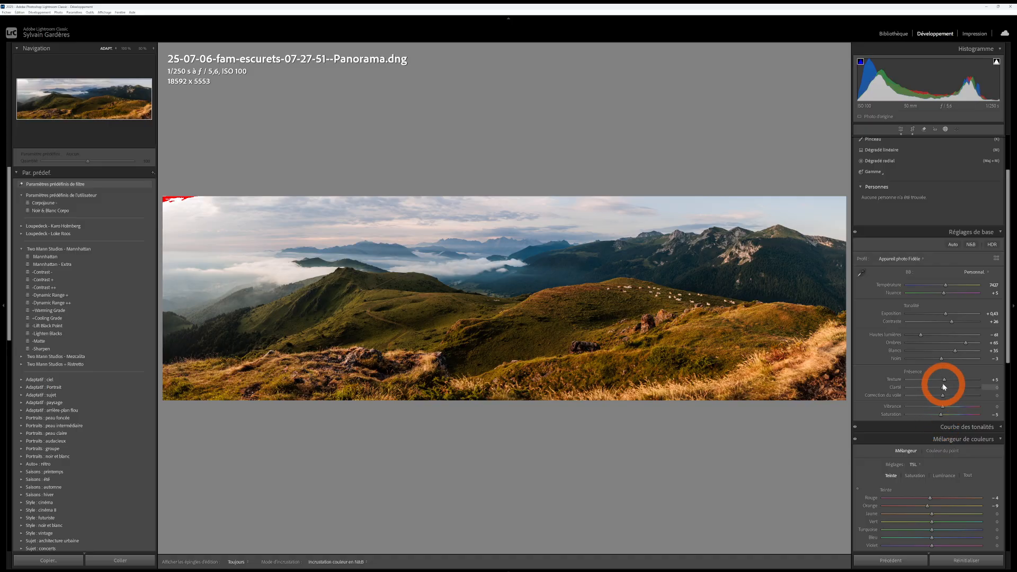
pyautogui.moveTo(943, 381)
pyautogui.mouseDown()
pyautogui.moveTo(980, 380)
pyautogui.moveTo(897, 394)
pyautogui.moveTo(946, 381)
pyautogui.moveTo(962, 388)
pyautogui.moveTo(941, 393)
pyautogui.mouseUp()
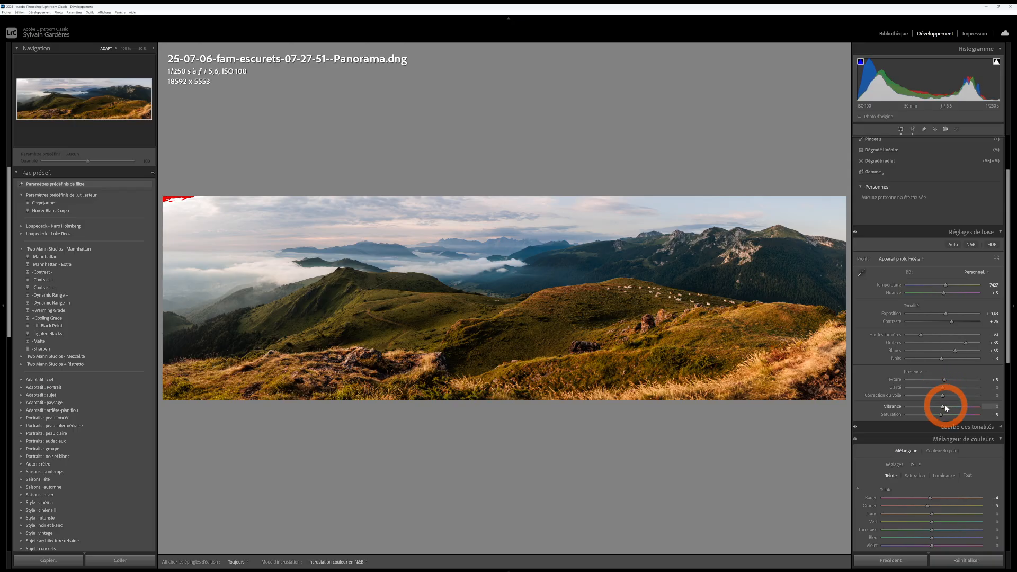
pyautogui.moveTo(944, 395)
pyautogui.mouseDown()
pyautogui.moveTo(910, 397)
pyautogui.moveTo(958, 395)
pyautogui.moveTo(949, 397)
pyautogui.mouseUp()
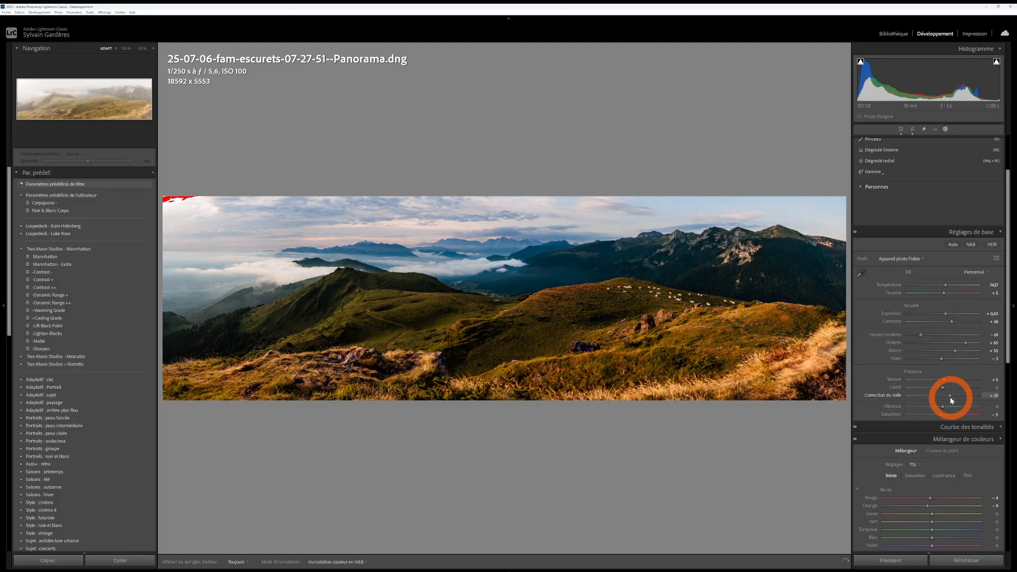
pyautogui.doubleClick(948, 395)
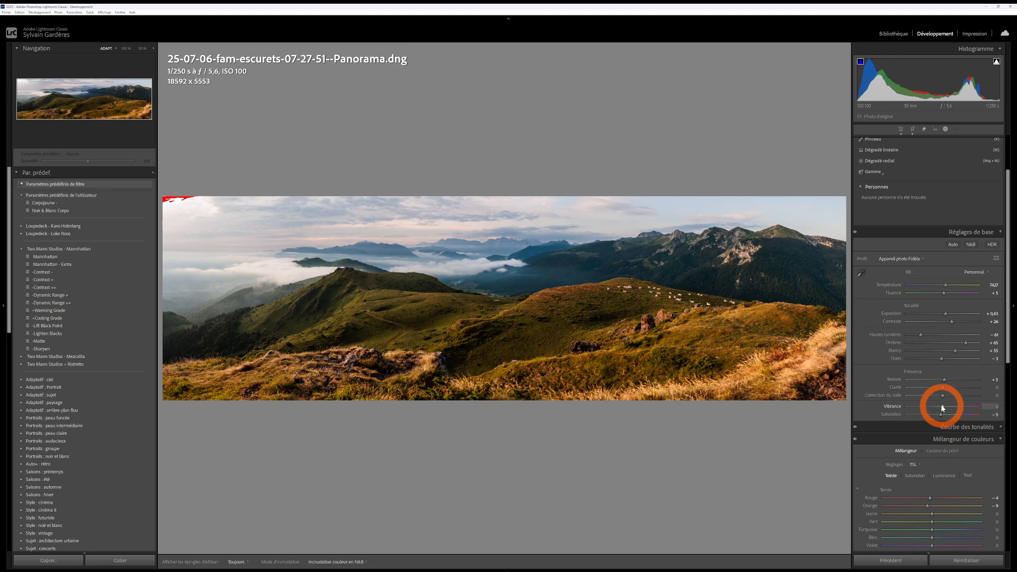
# Step: Set the vibrance of the panorama to +9
pyautogui.moveTo(942, 406)
pyautogui.mouseDown()
pyautogui.moveTo(991, 406)
pyautogui.moveTo(945, 412)
pyautogui.mouseUp()
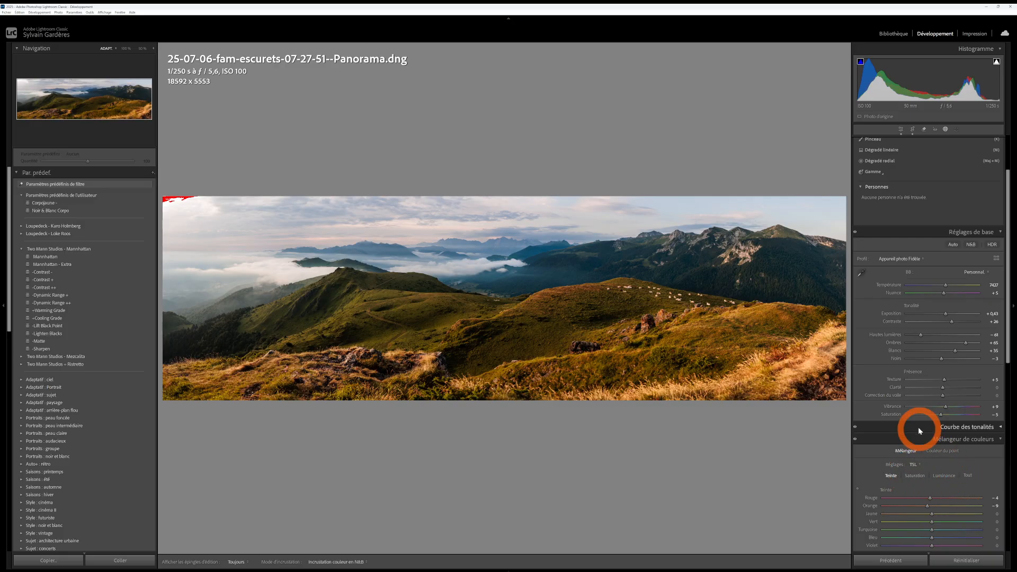
# Step: Open the tone curve settings and compare the panorama with and without the tone curve adjustment
pyautogui.click(1001, 439)
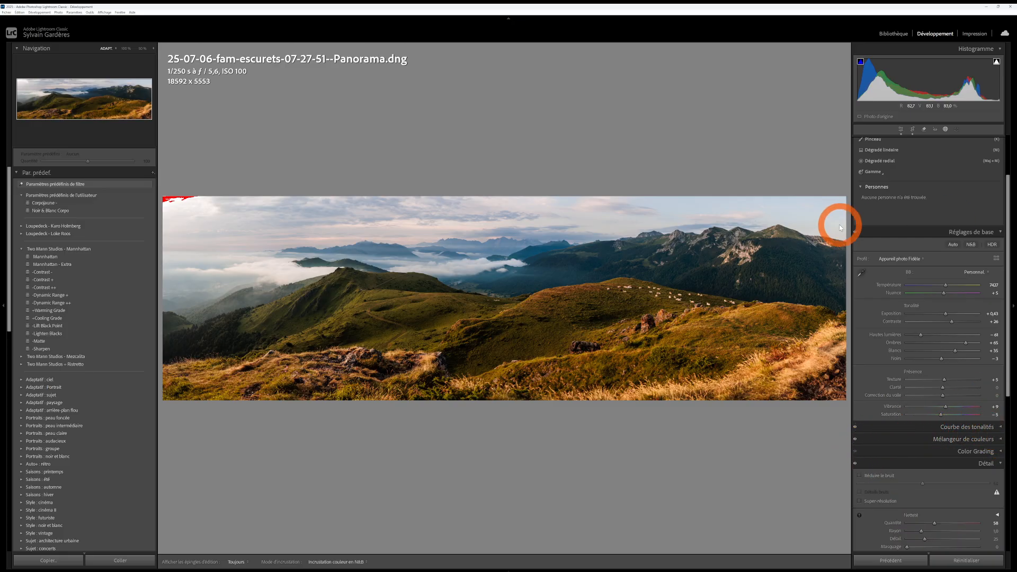
pyautogui.click(1001, 232)
pyautogui.click(1000, 244)
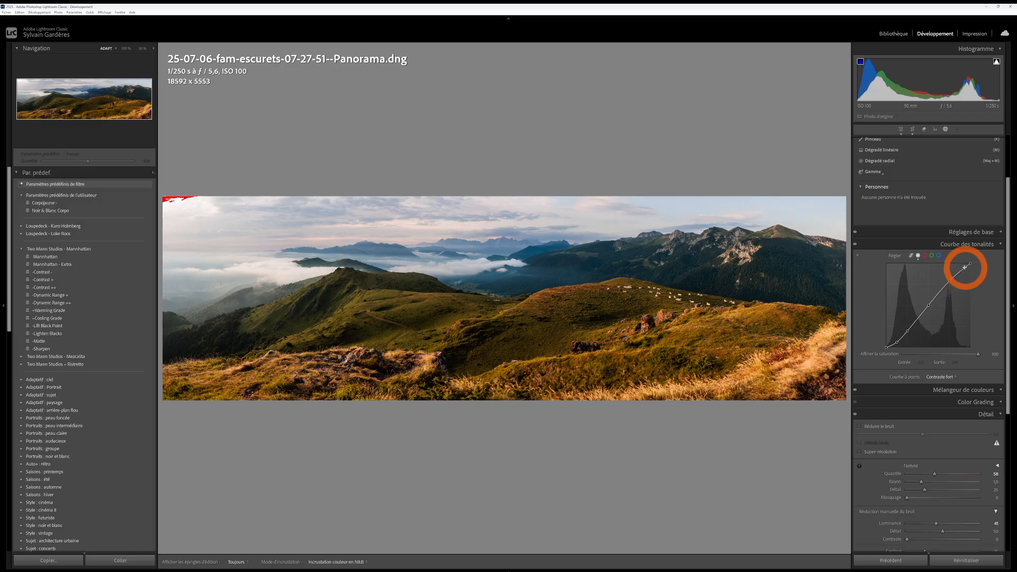
pyautogui.click(855, 246)
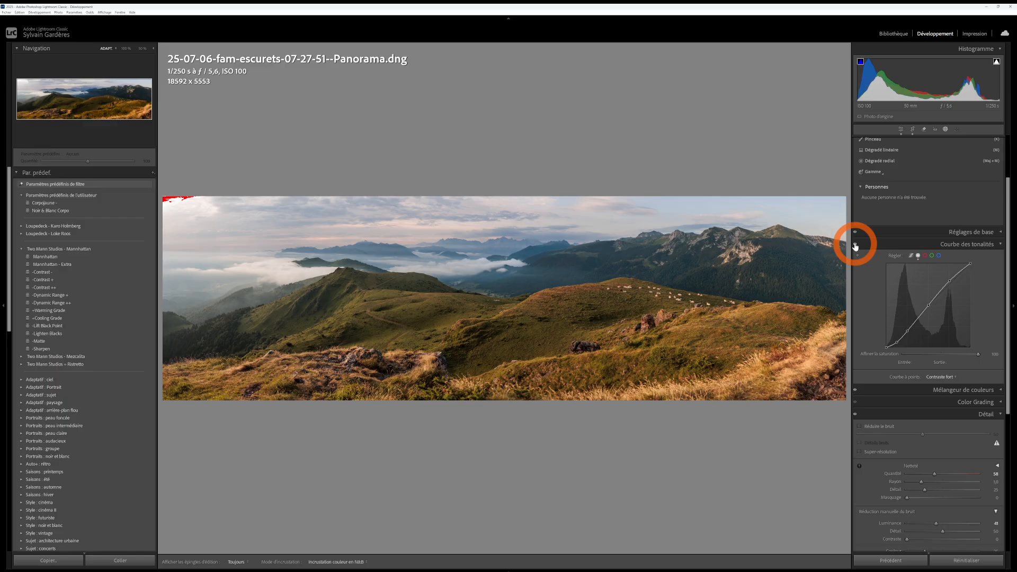
pyautogui.click(855, 246)
pyautogui.click(856, 246)
pyautogui.click(855, 247)
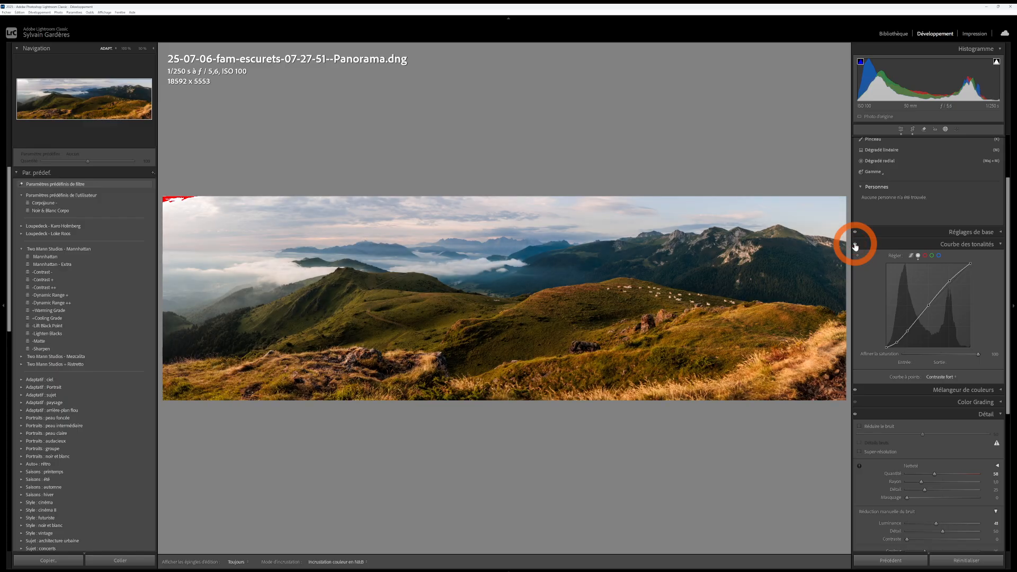
pyautogui.click(1001, 245)
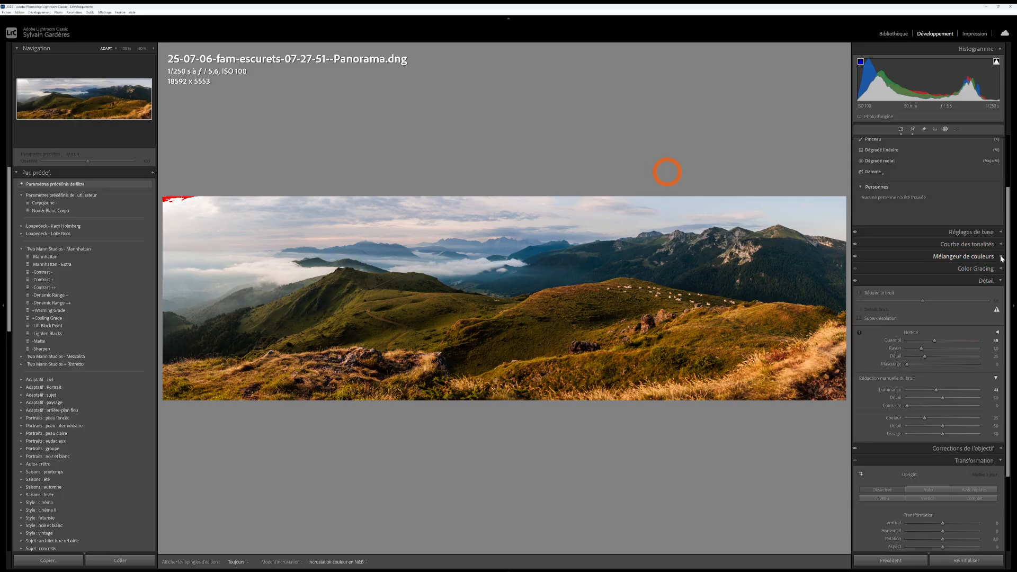
# Step: Review the colour mixer's effect and its hue, saturation and luminance settings, and collapse the Détail and Transformation sections
pyautogui.click(1000, 257)
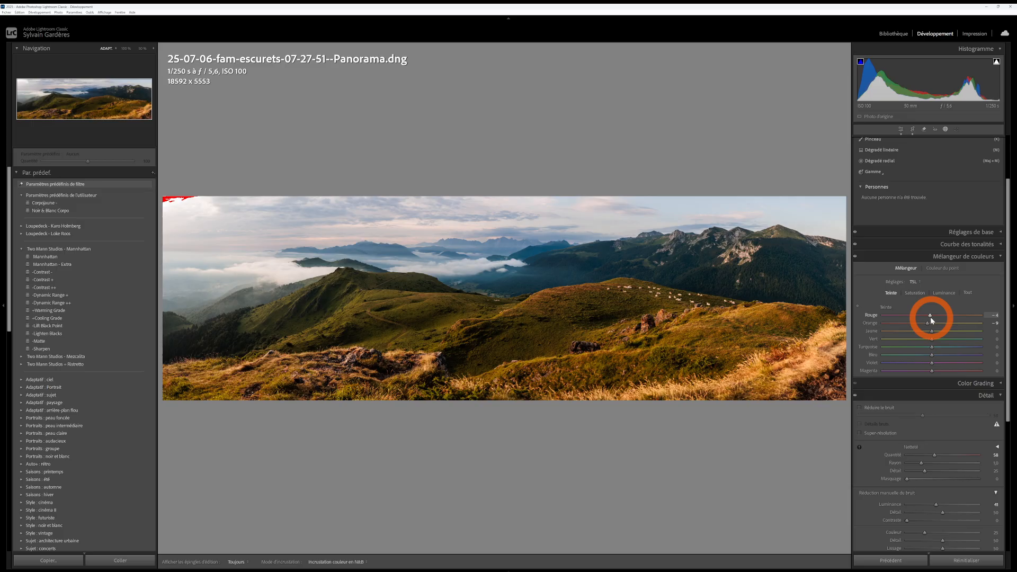
pyautogui.click(854, 258)
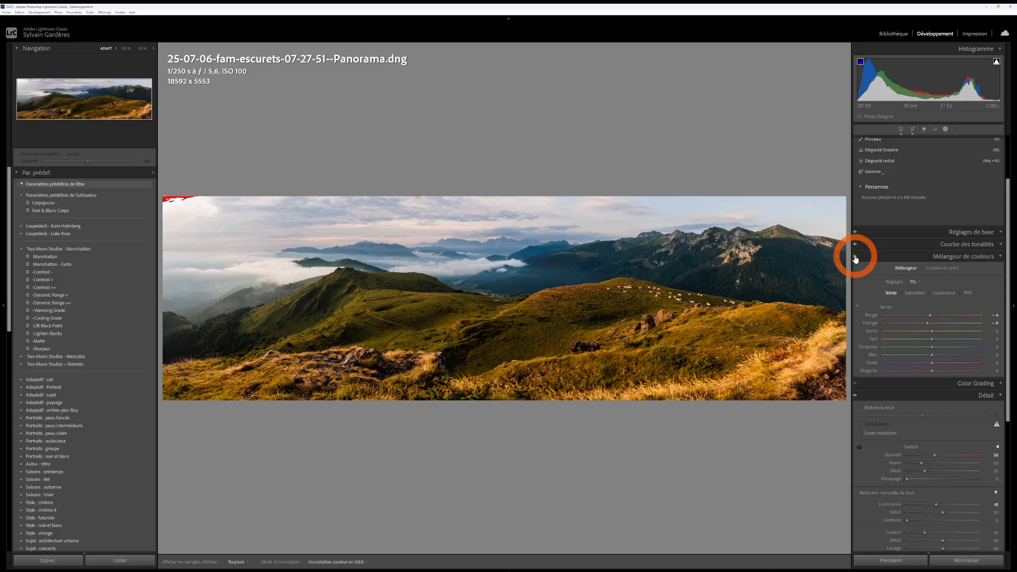
pyautogui.click(915, 293)
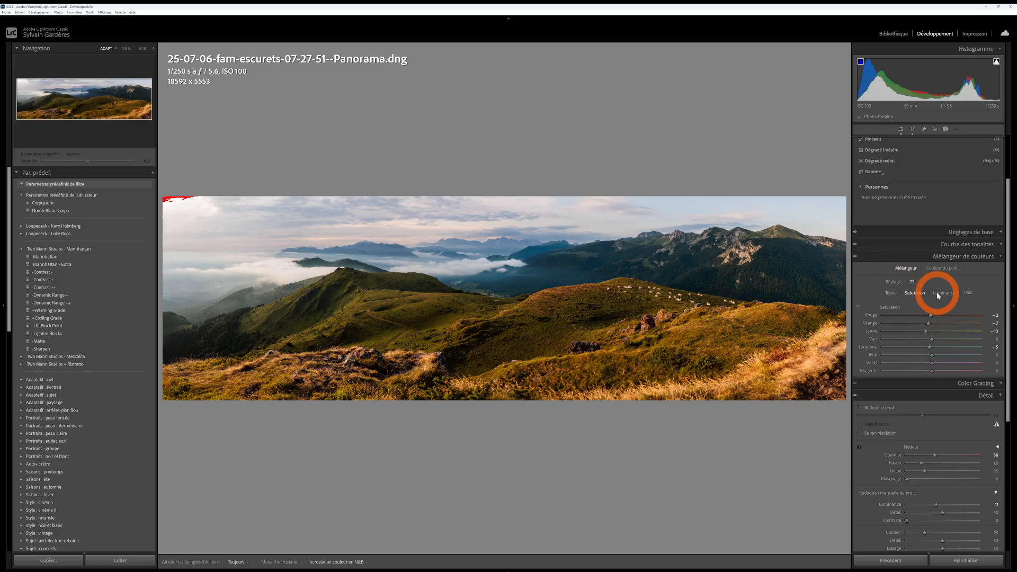
pyautogui.click(937, 294)
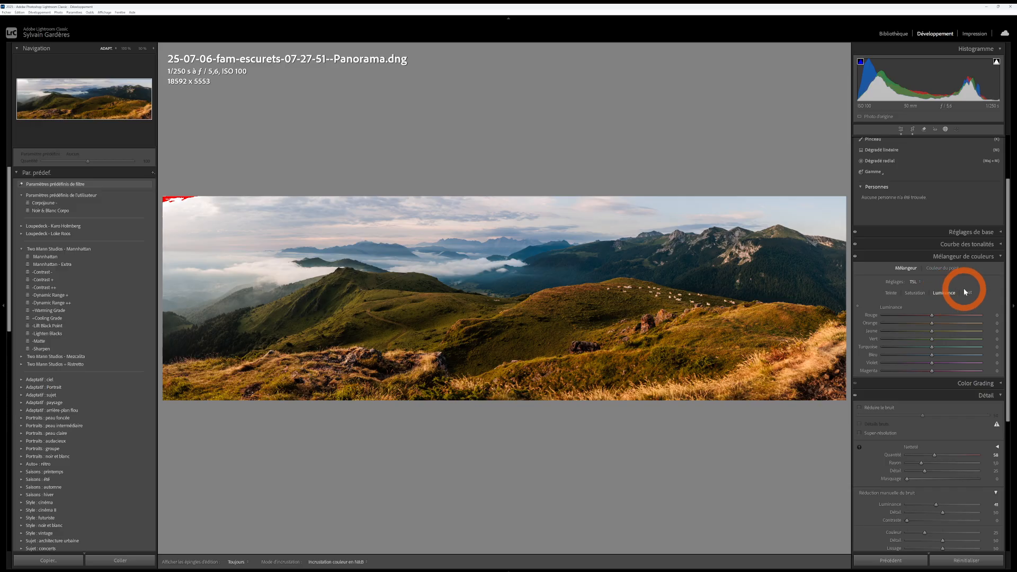
pyautogui.click(1002, 259)
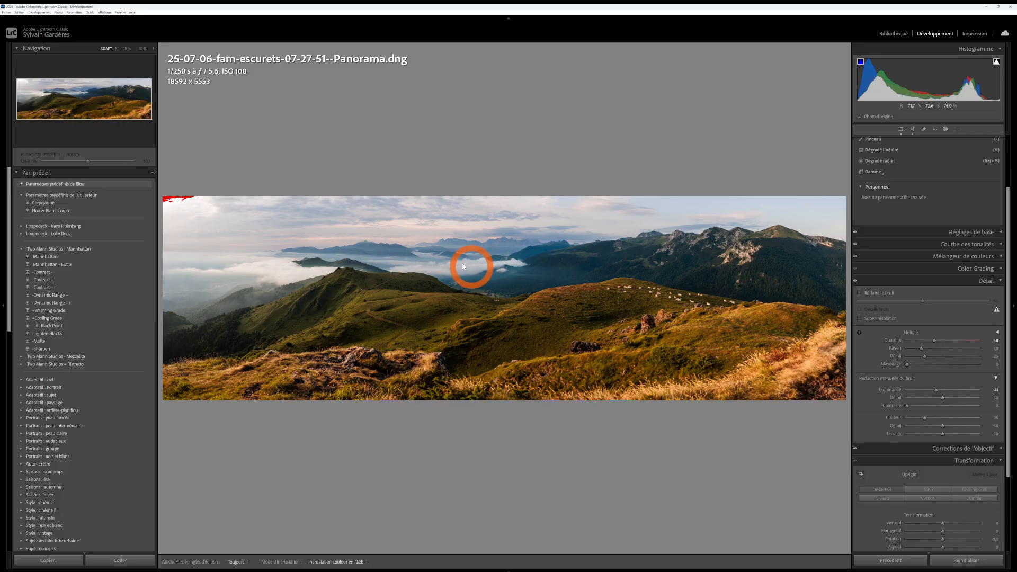
pyautogui.click(1000, 283)
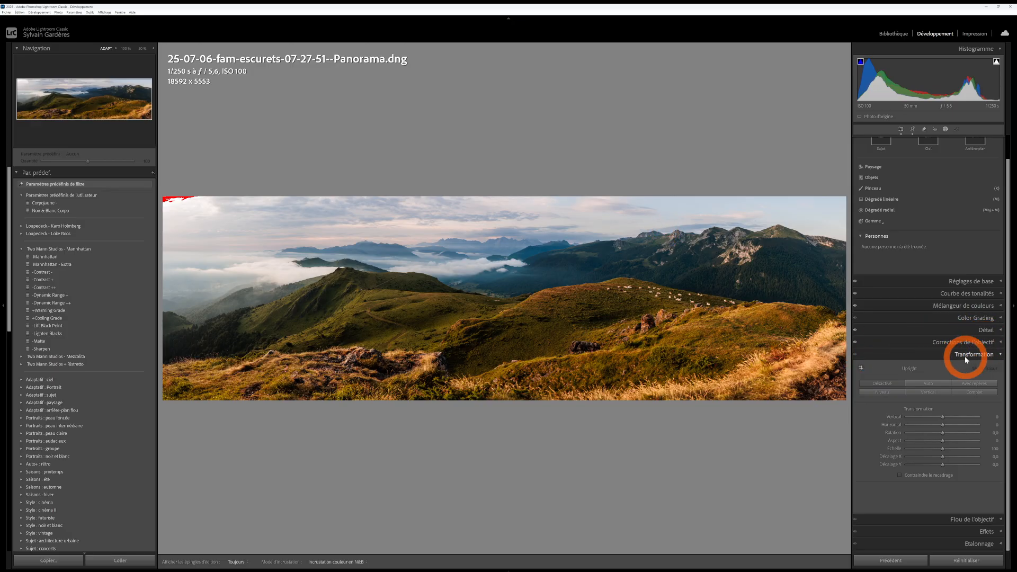
pyautogui.click(1001, 356)
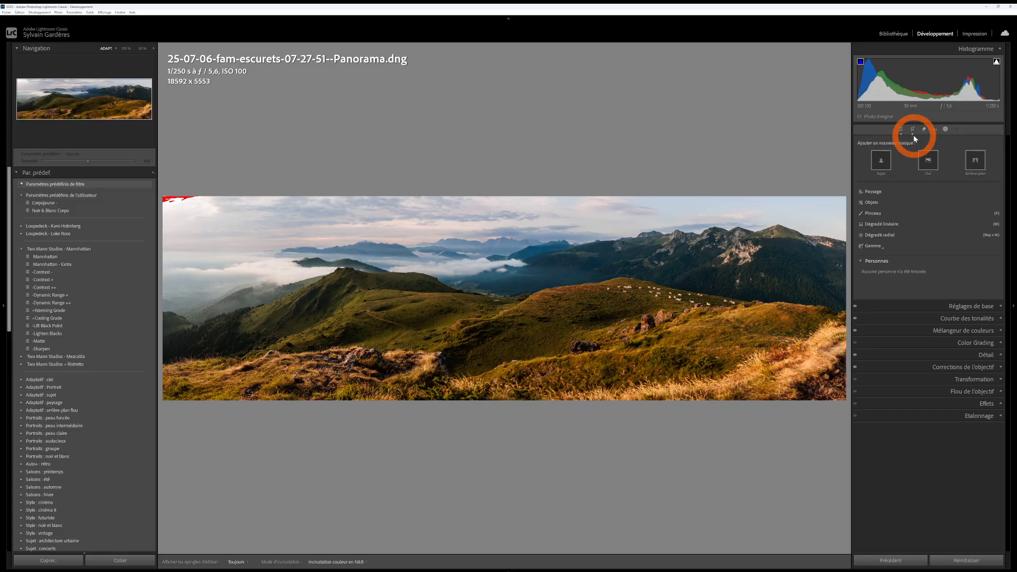
# Step: Rotate the panorama slightly counter-clockwise to level it, and tighten the crop from the upper-left corner to 17896 x 5345
pyautogui.press('r')
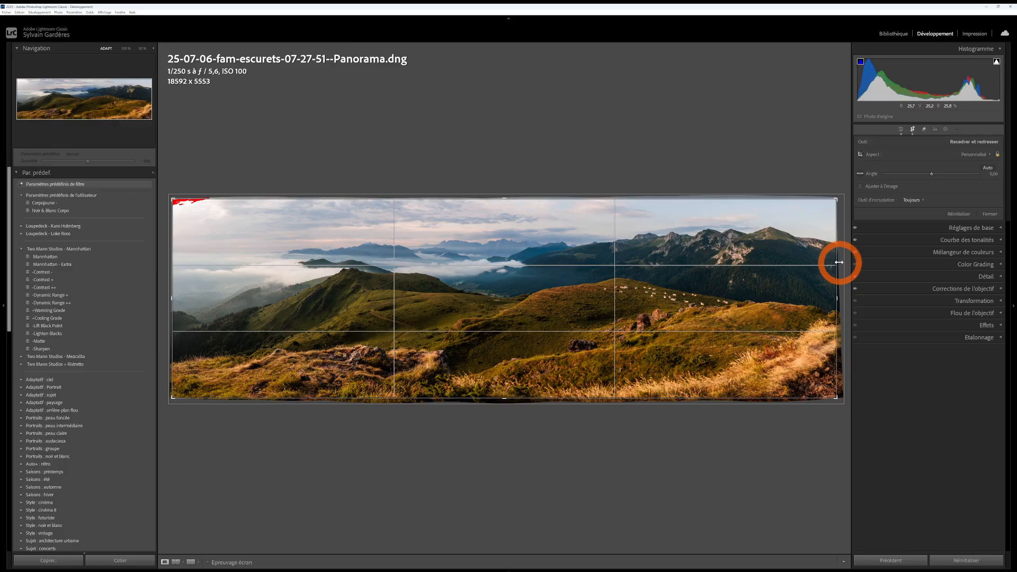
pyautogui.moveTo(842, 262); pyautogui.dragTo(845, 256)
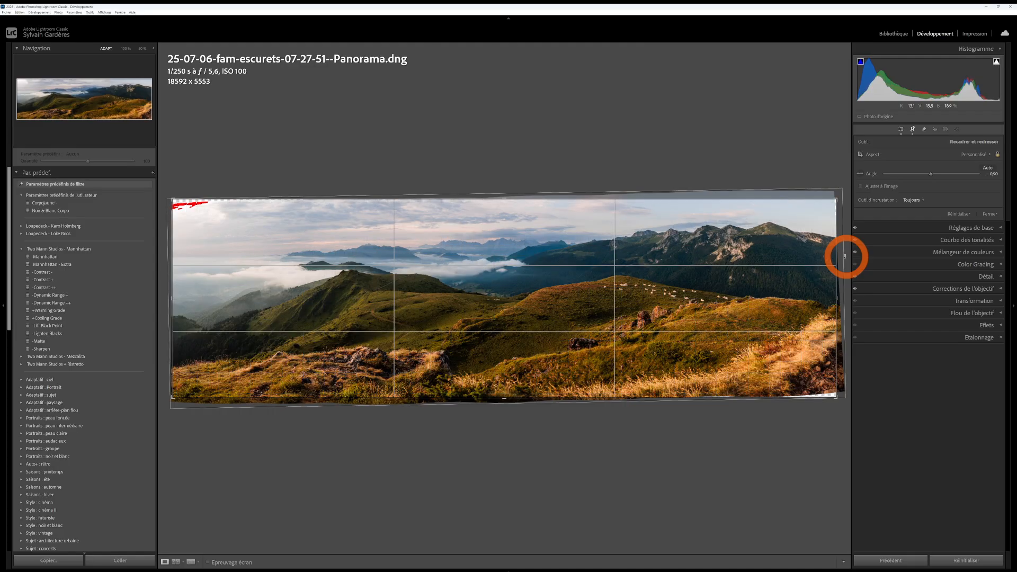
pyautogui.moveTo(168, 200); pyautogui.dragTo(180, 203)
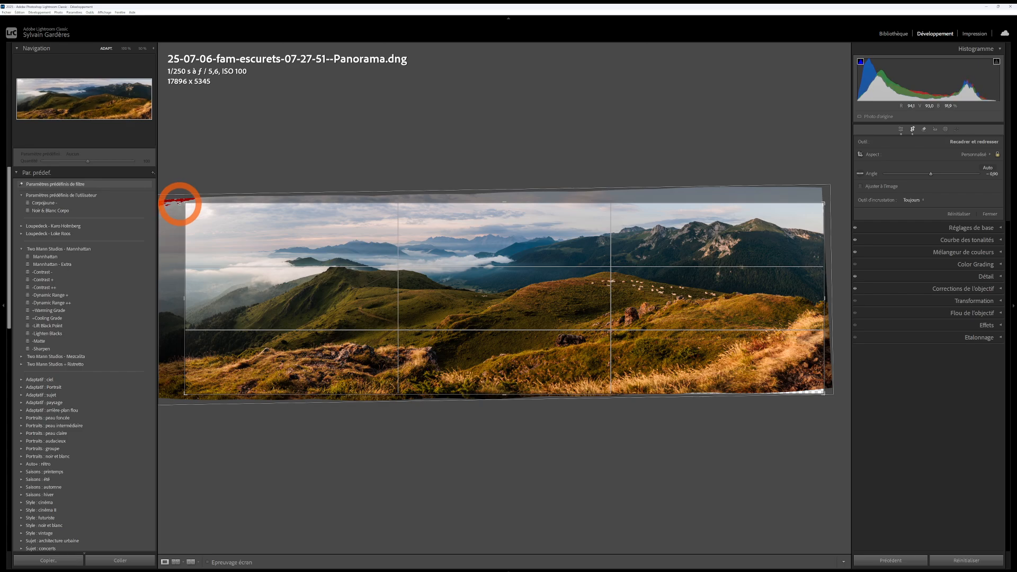
pyautogui.press('Return')
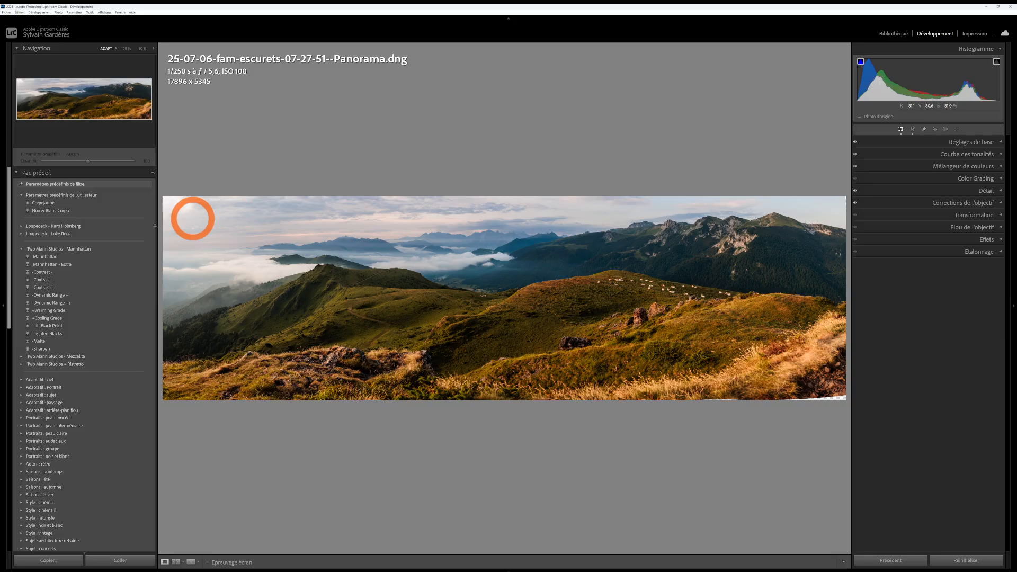
# Step: Tighten the crop to 17332 x 5176 from the lower-right corner and reposition the image inside it to exclude the blank edges
pyautogui.click(912, 129)
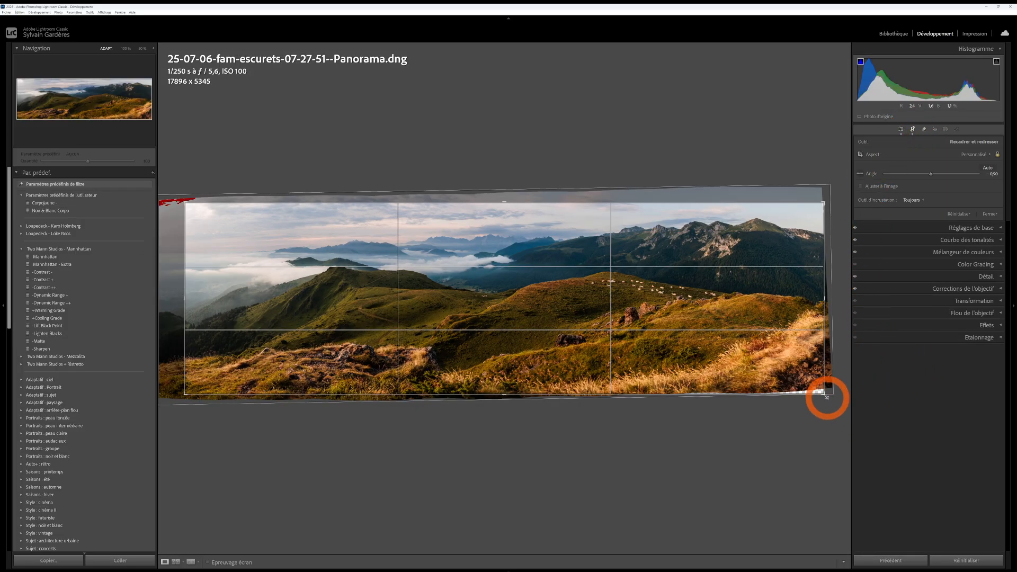
pyautogui.moveTo(825, 394); pyautogui.dragTo(814, 395)
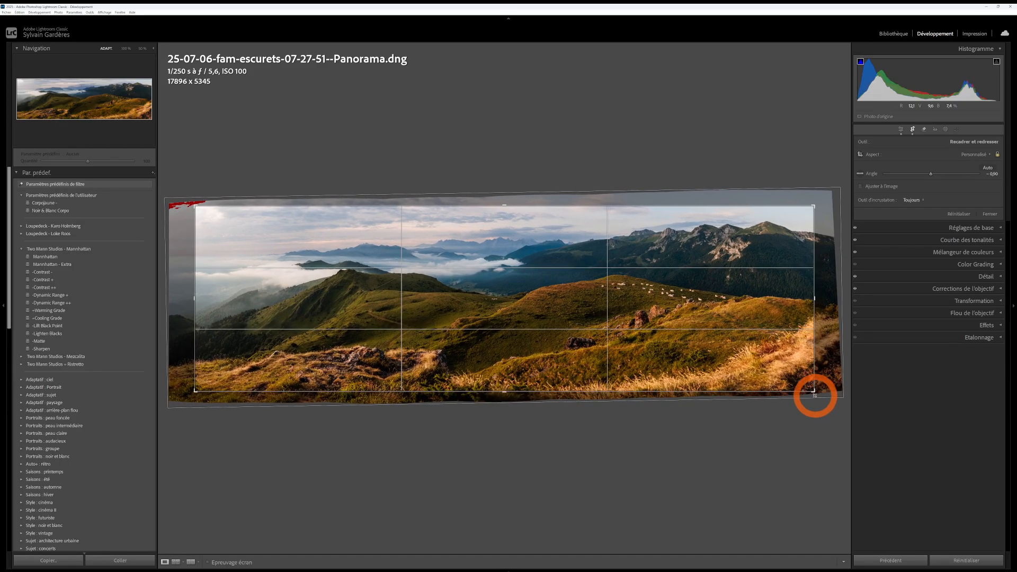
pyautogui.moveTo(494, 259); pyautogui.dragTo(486, 264)
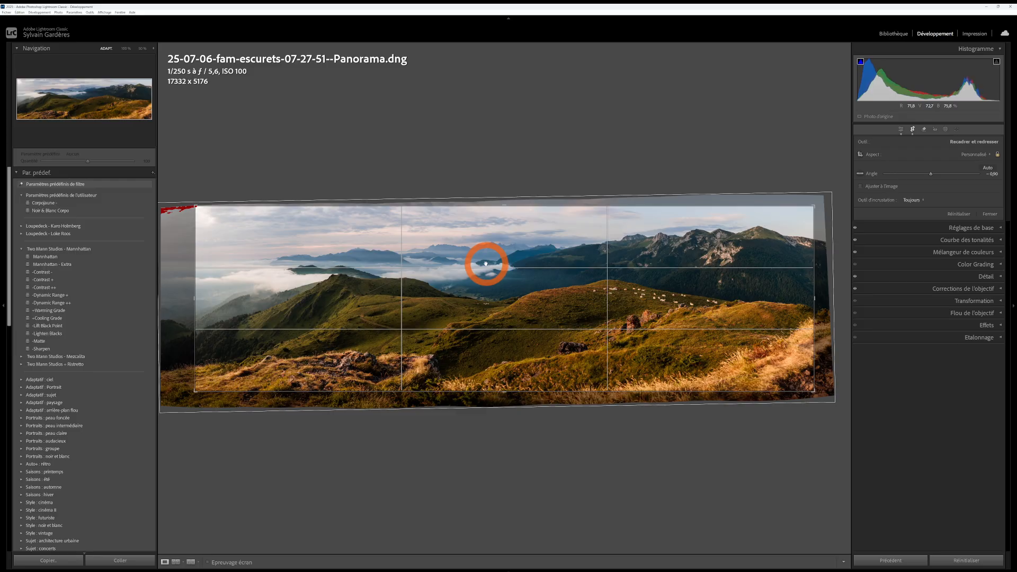
pyautogui.press('Return')
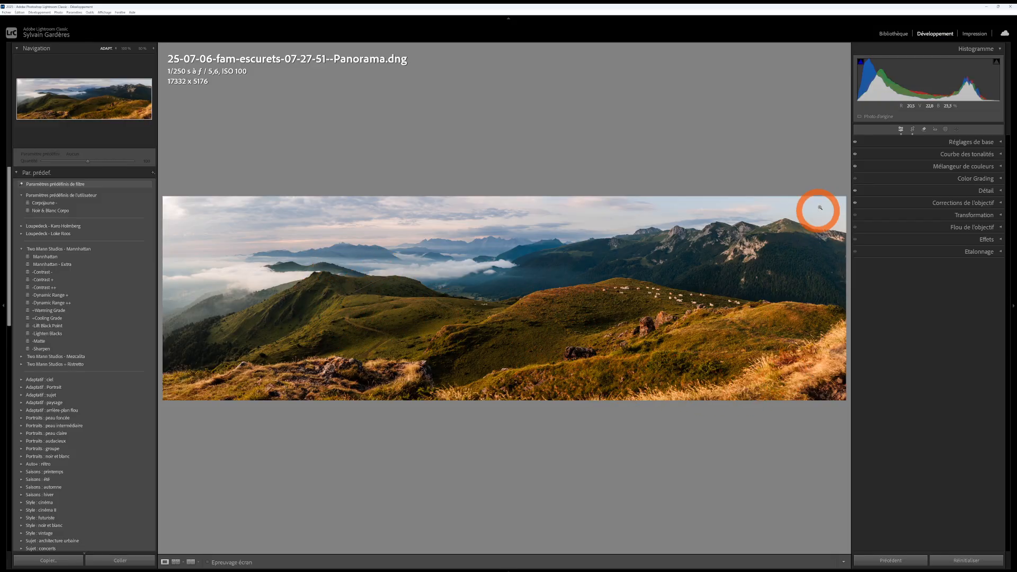
# Step: Create a colour range mask sampled from the green hillside and refine its range to slightly below 50
pyautogui.click(946, 128)
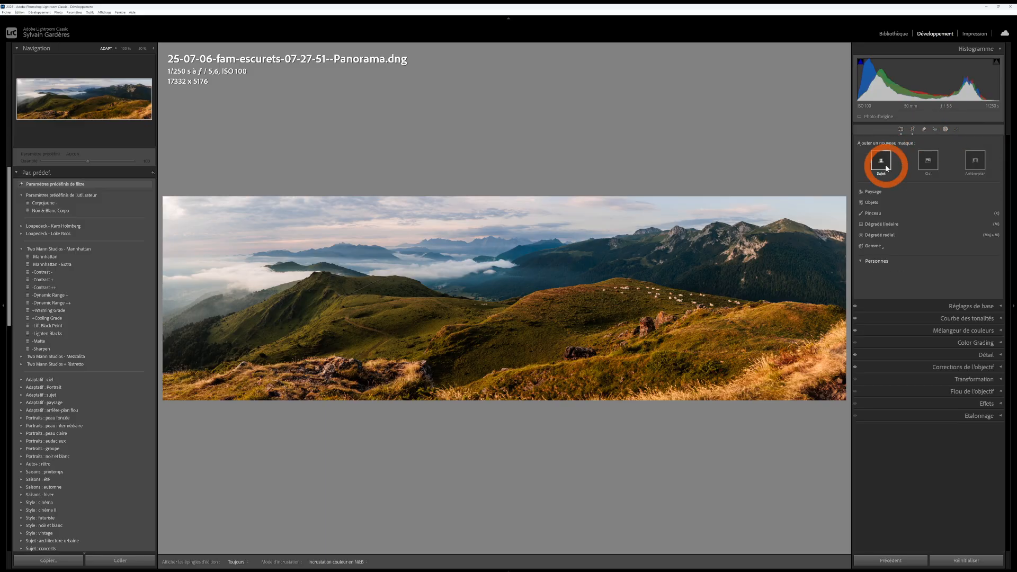
pyautogui.click(873, 245)
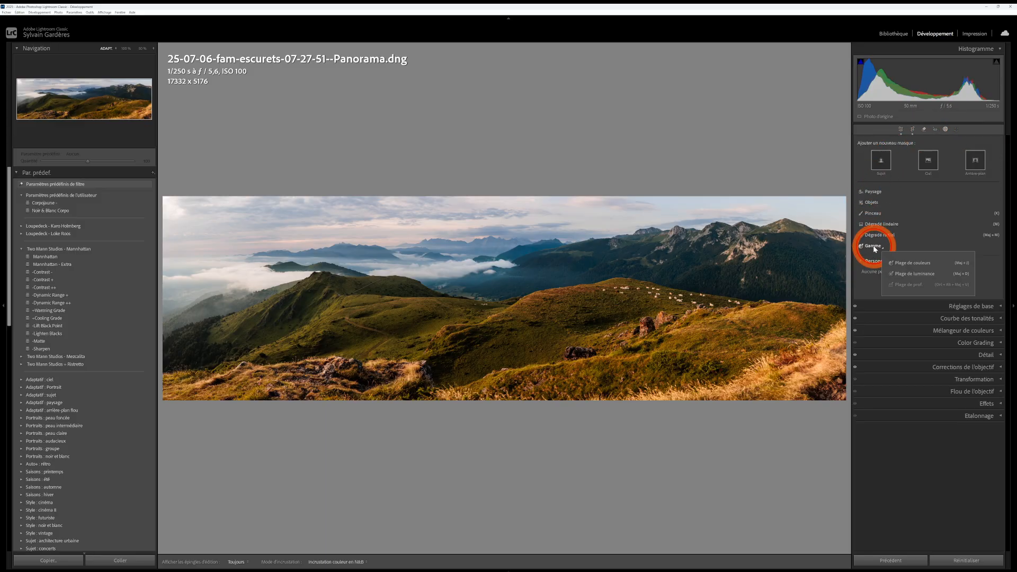
pyautogui.click(905, 264)
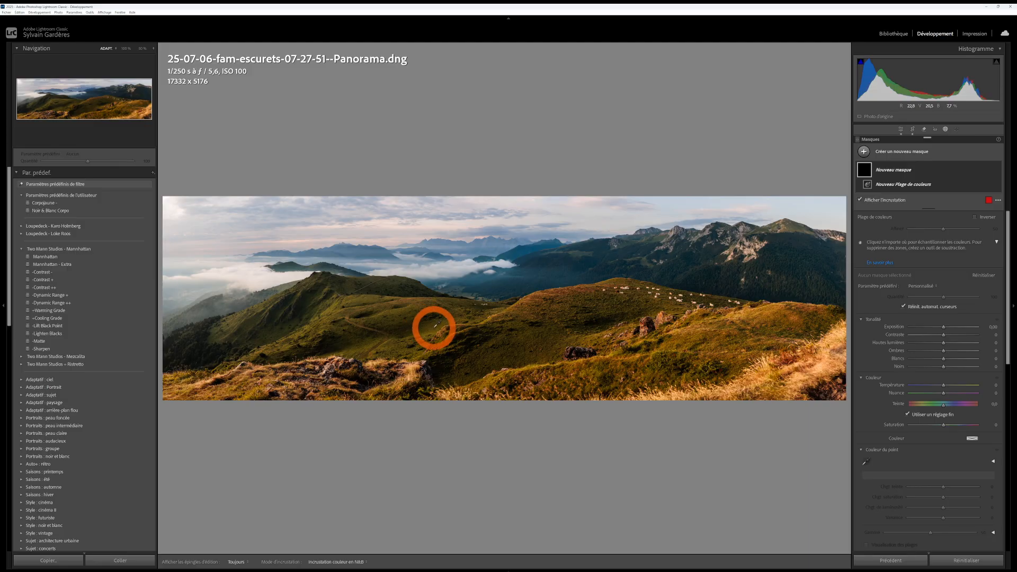
pyautogui.click(434, 328)
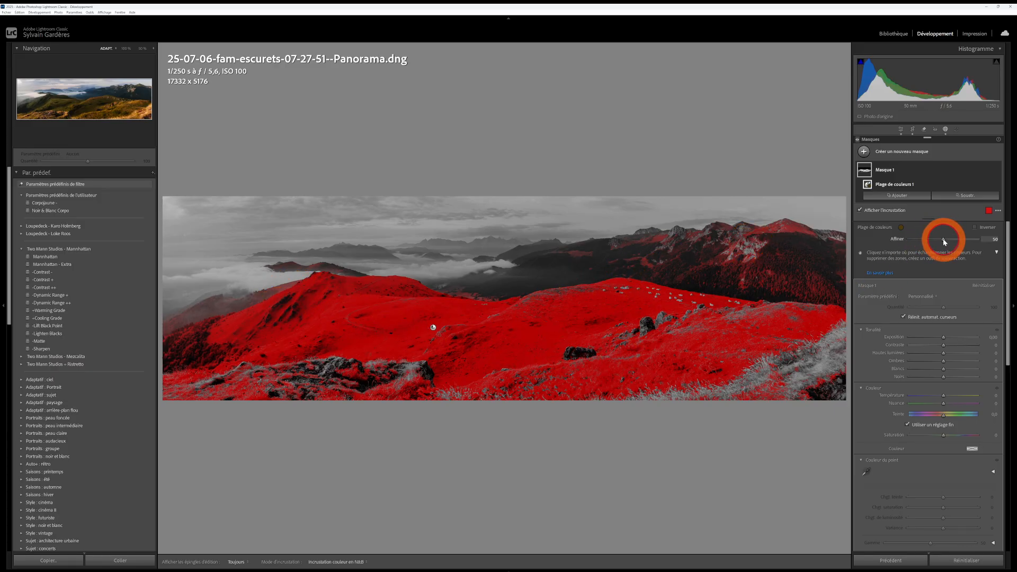
pyautogui.moveTo(943, 241); pyautogui.dragTo(937, 241)
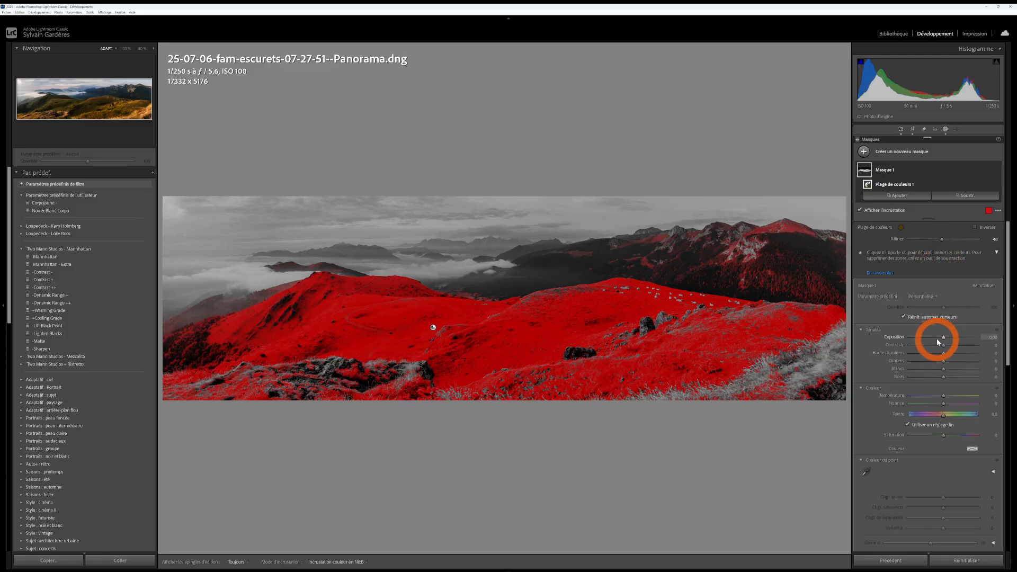
# Step: Set the exposure of the green hillside mask to 0.20
pyautogui.click(988, 339)
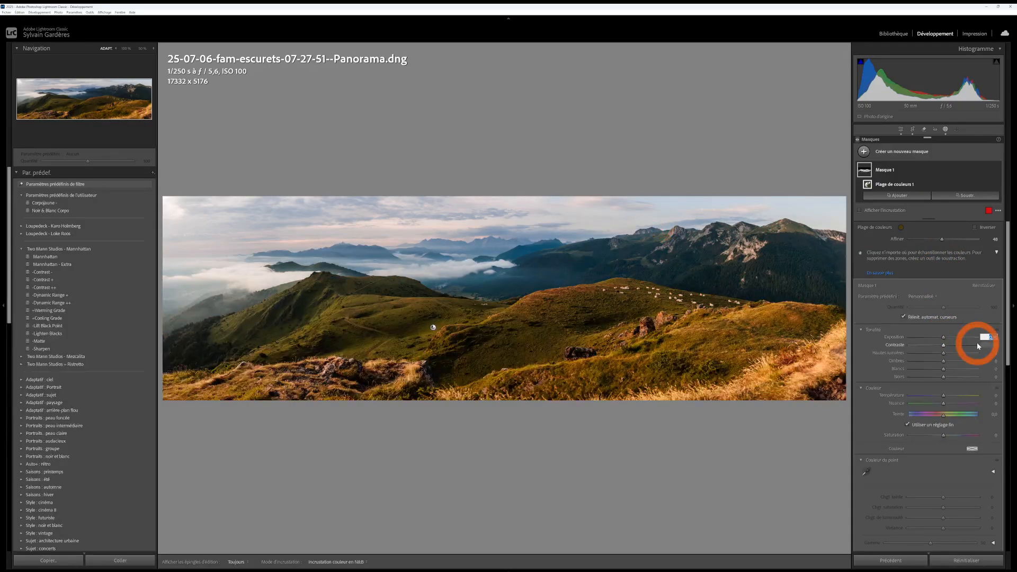
pyautogui.press('Up')
pyautogui.press('Up')
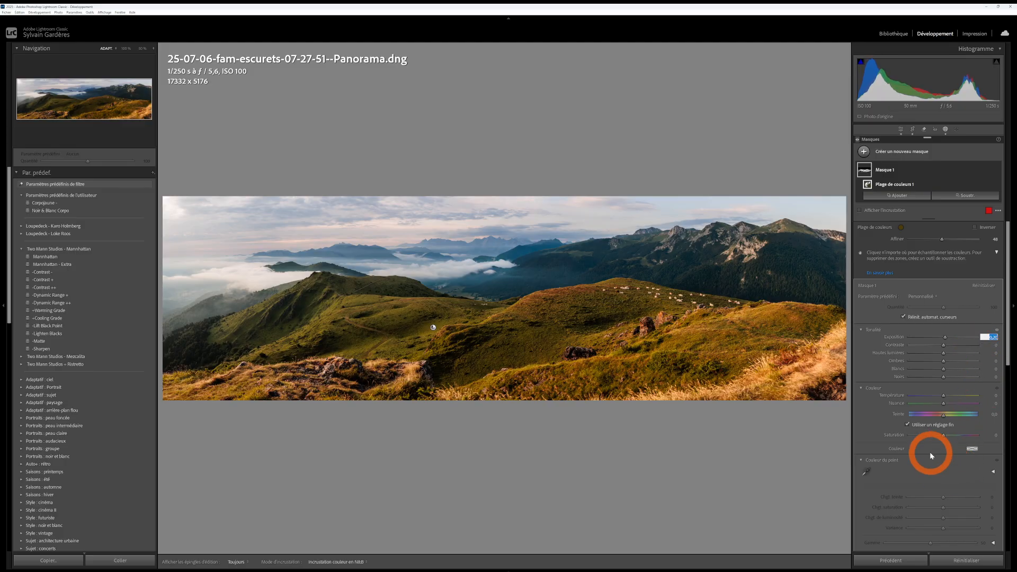
# Step: Raise the hillside mask's saturation slightly and shift its hue a little towards green
pyautogui.scroll(-3, 932, 452)
pyautogui.scroll(-3, 927, 419)
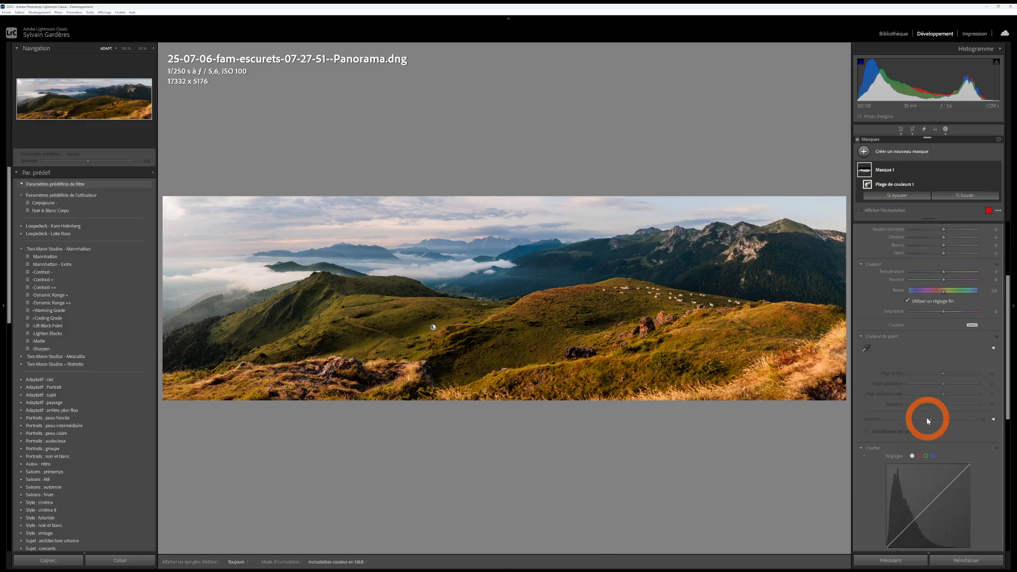
pyautogui.click(943, 310)
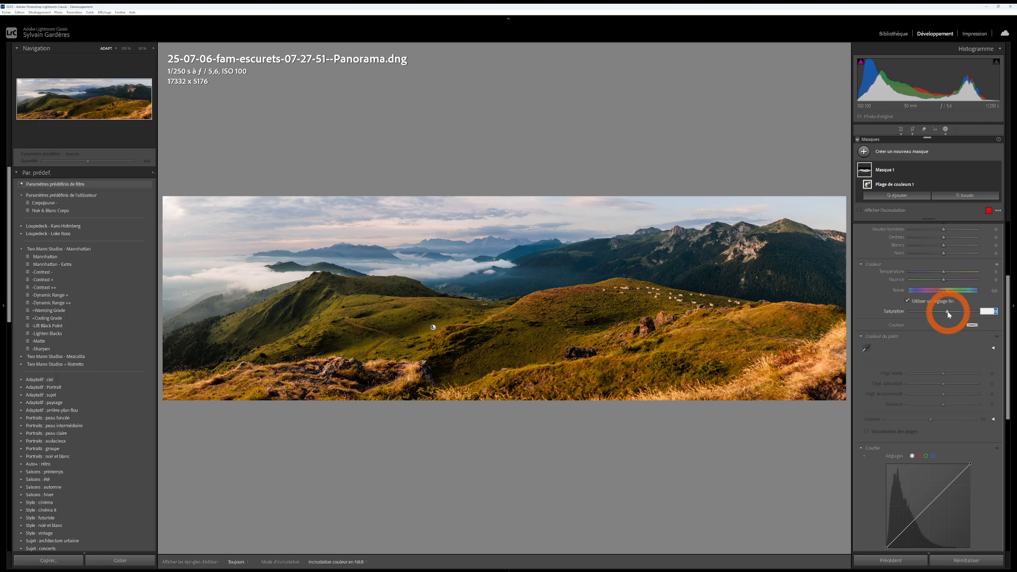
pyautogui.moveTo(947, 311)
pyautogui.mouseDown()
pyautogui.moveTo(956, 313)
pyautogui.moveTo(928, 315)
pyautogui.moveTo(945, 314)
pyautogui.mouseUp()
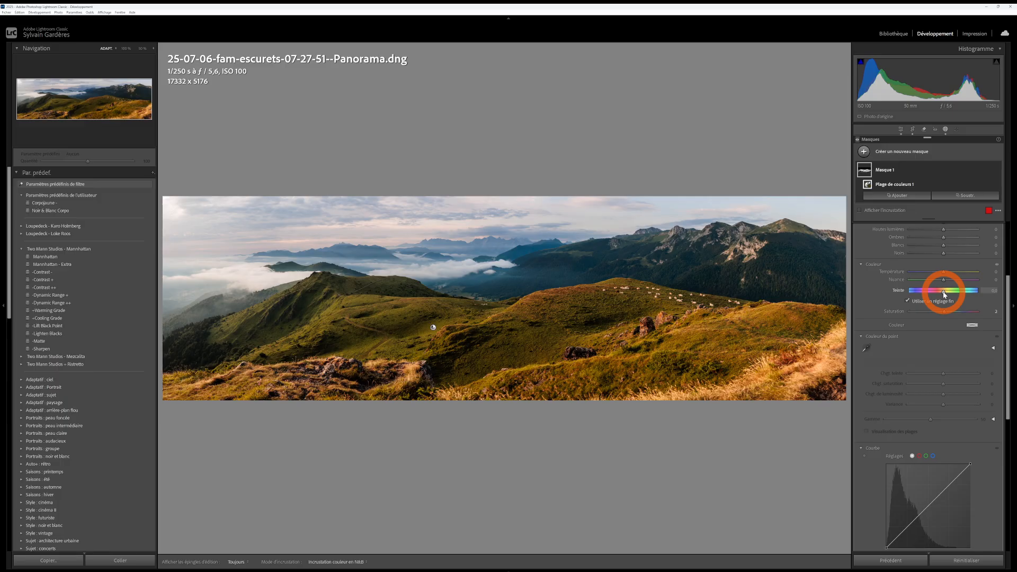
pyautogui.moveTo(944, 294)
pyautogui.mouseDown()
pyautogui.moveTo(908, 297)
pyautogui.moveTo(948, 294)
pyautogui.mouseUp()
pyautogui.moveTo(947, 294); pyautogui.dragTo(945, 295)
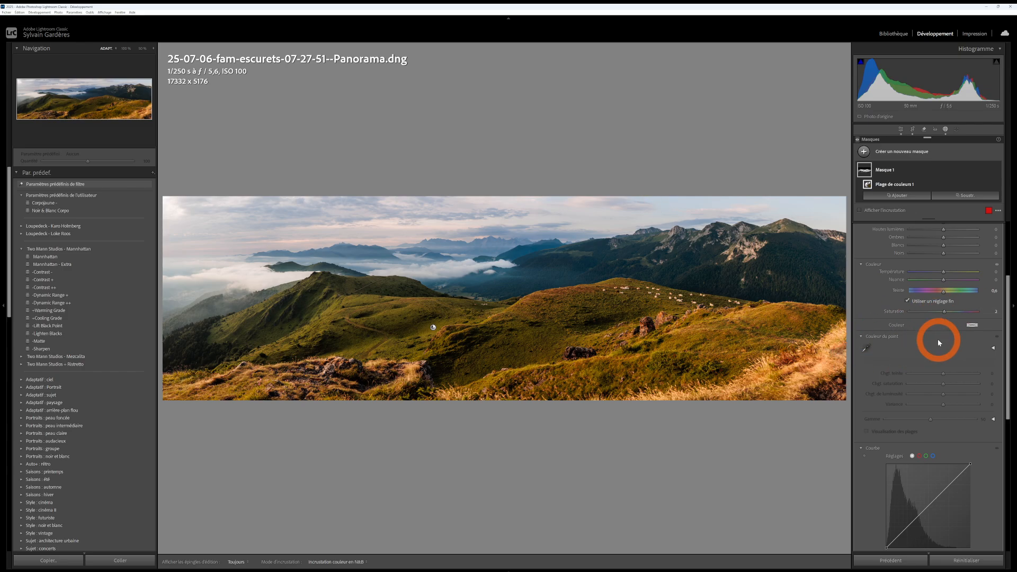
# Step: Add a moderate amount of texture to the green hillside mask
pyautogui.scroll(3, 937, 339)
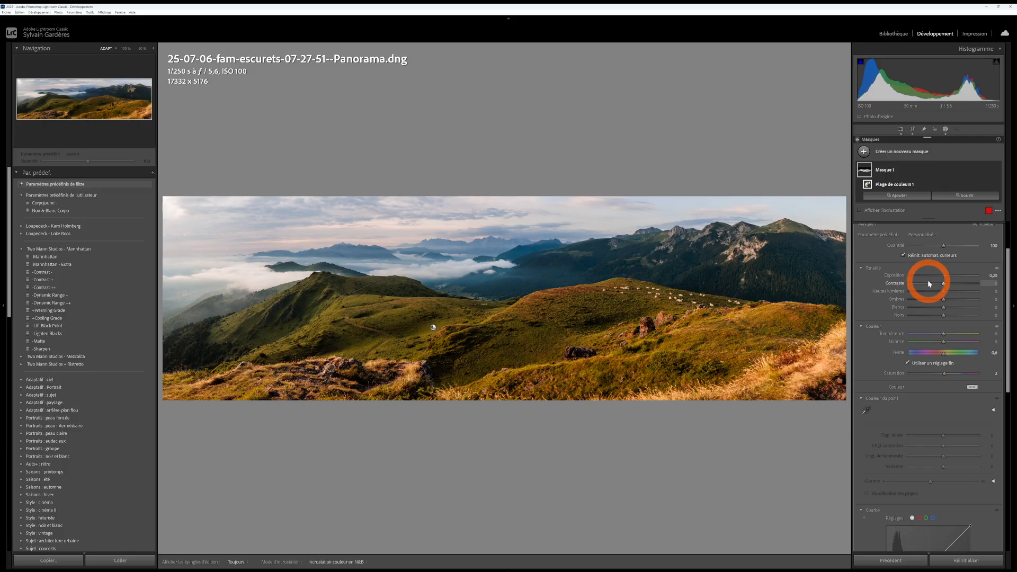
pyautogui.scroll(-10, 941, 377)
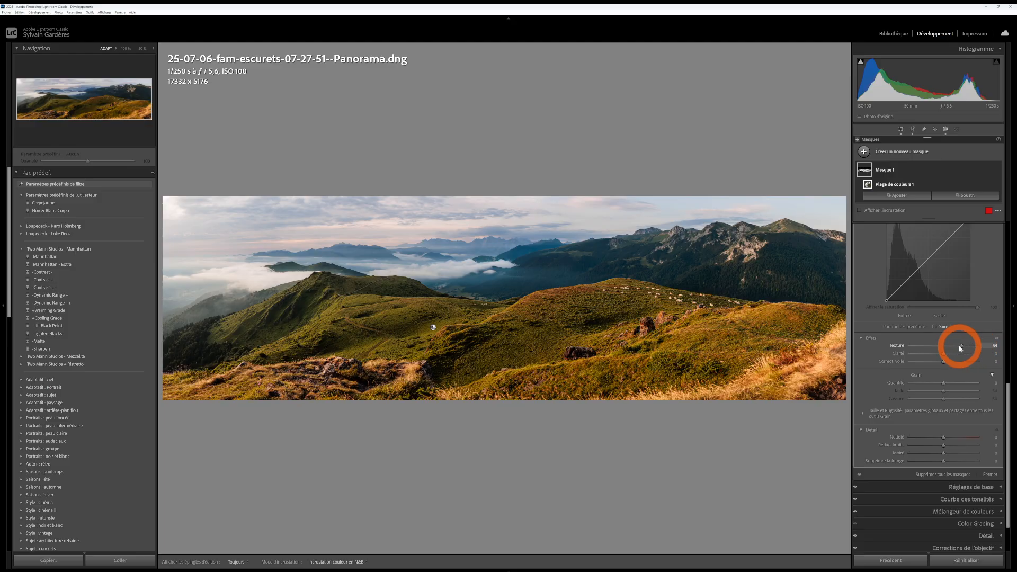
pyautogui.moveTo(949, 347); pyautogui.dragTo(947, 347)
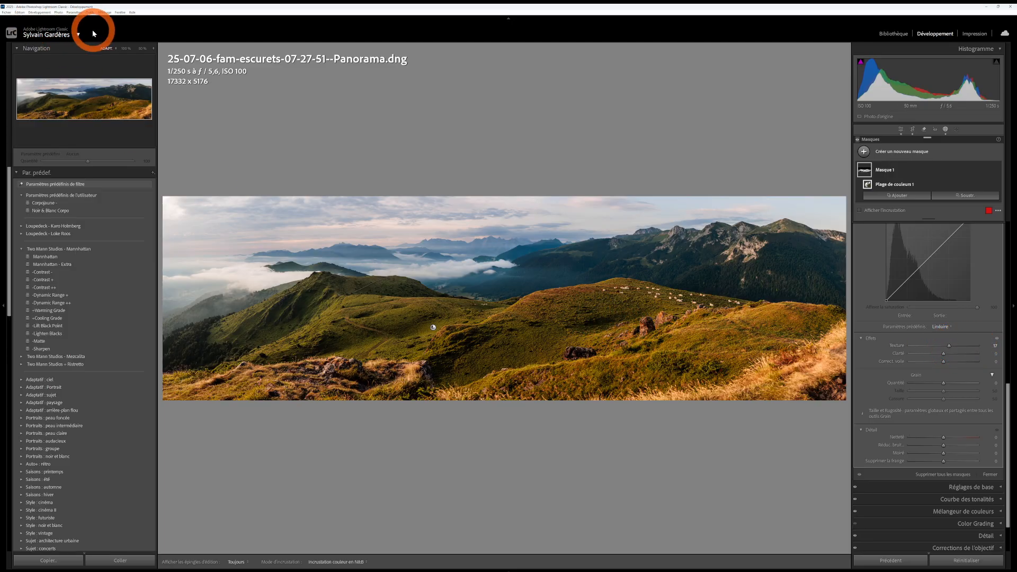
# Step: Inspect the rocks, grass and herd at 100 %, reduce the mask's texture to 8, and return to the full panorama
pyautogui.click(126, 48)
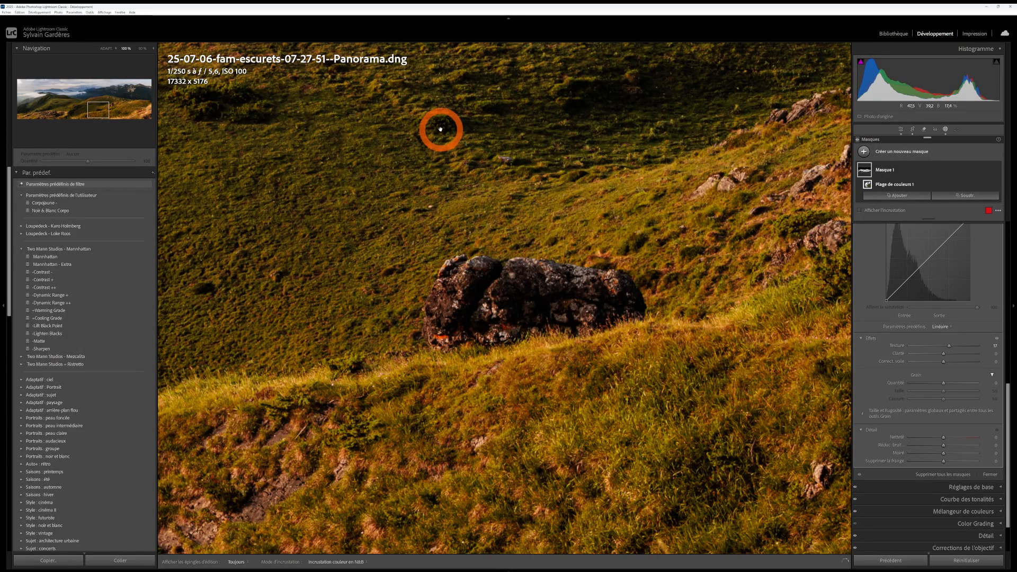
pyautogui.moveTo(440, 127); pyautogui.dragTo(636, 397)
pyautogui.moveTo(609, 210); pyautogui.dragTo(342, 277)
pyautogui.moveTo(736, 282); pyautogui.dragTo(453, 279)
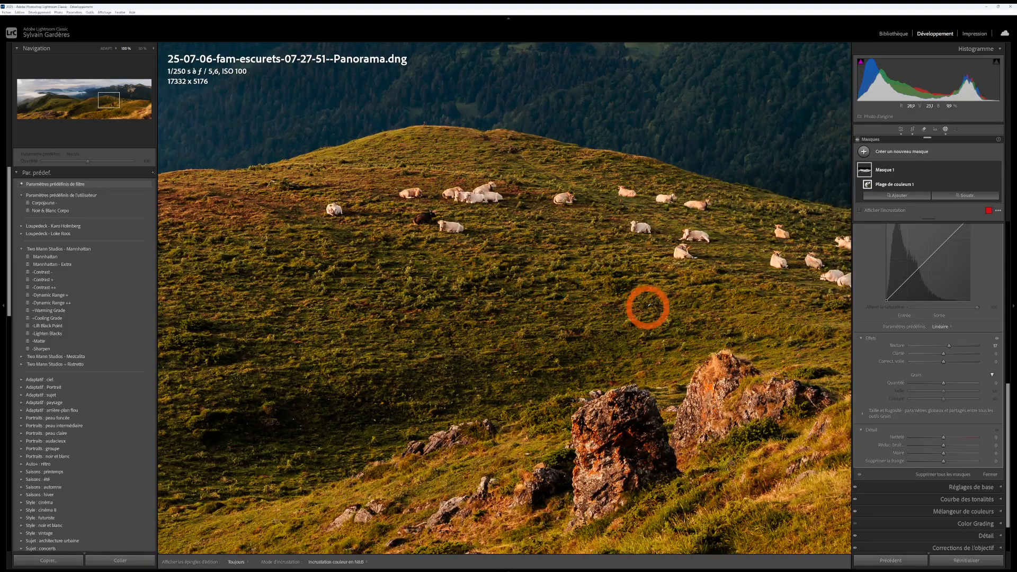
pyautogui.moveTo(947, 347); pyautogui.dragTo(944, 346)
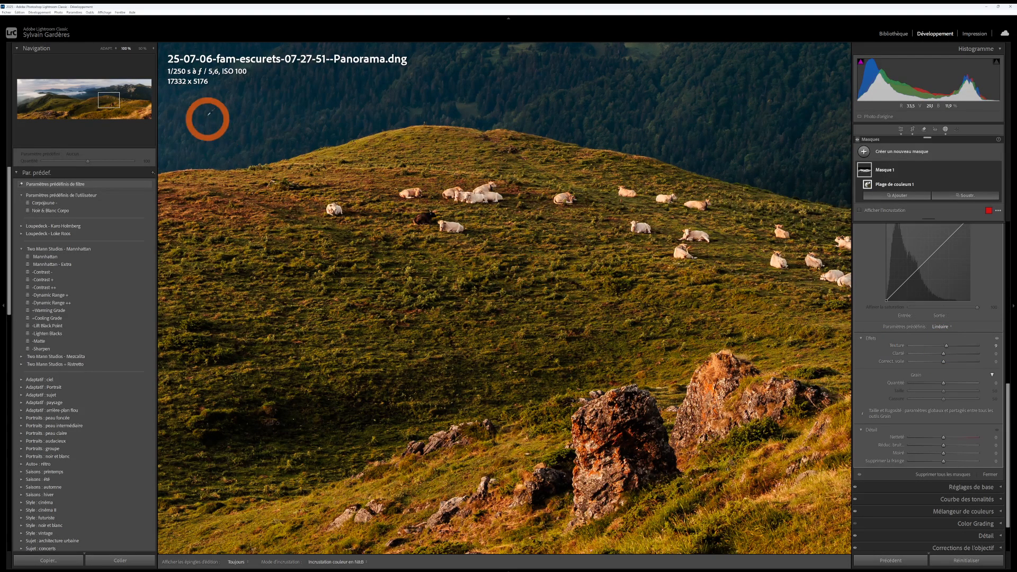
pyautogui.click(105, 51)
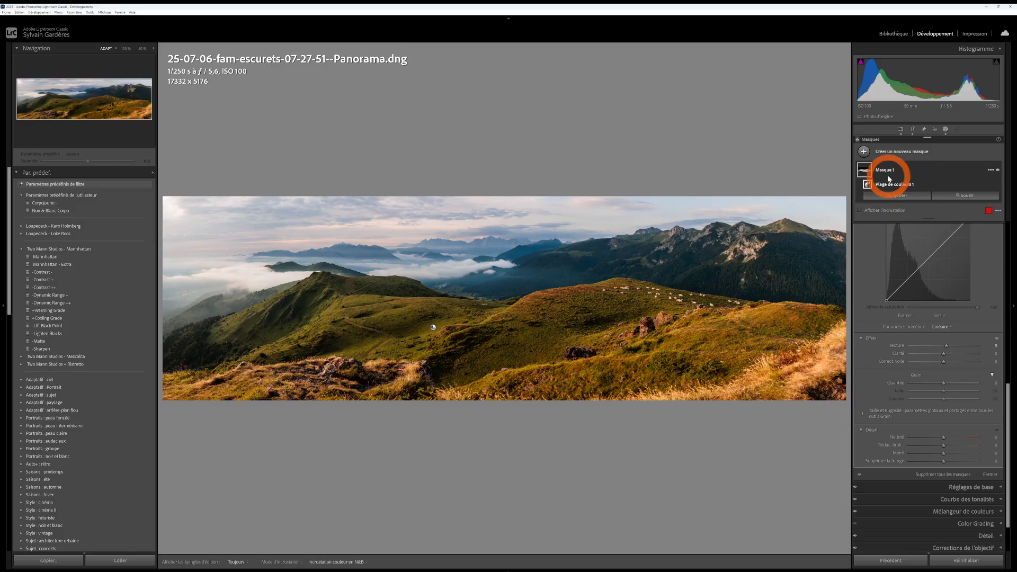
# Step: Create a sky mask and check its coverage with the image-on-black overlay, then restore the colour overlay on black and white
pyautogui.click(863, 152)
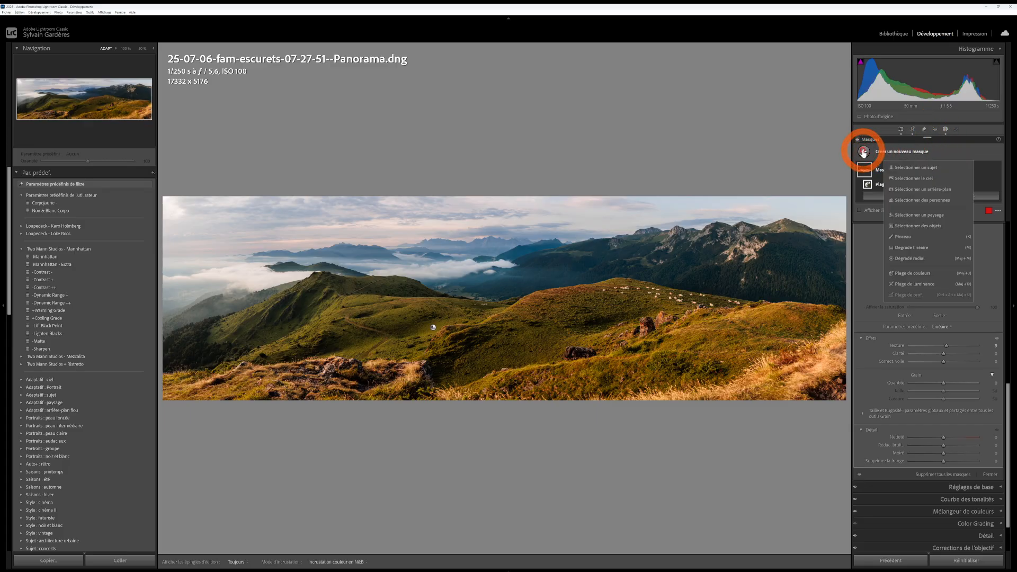
pyautogui.click(916, 179)
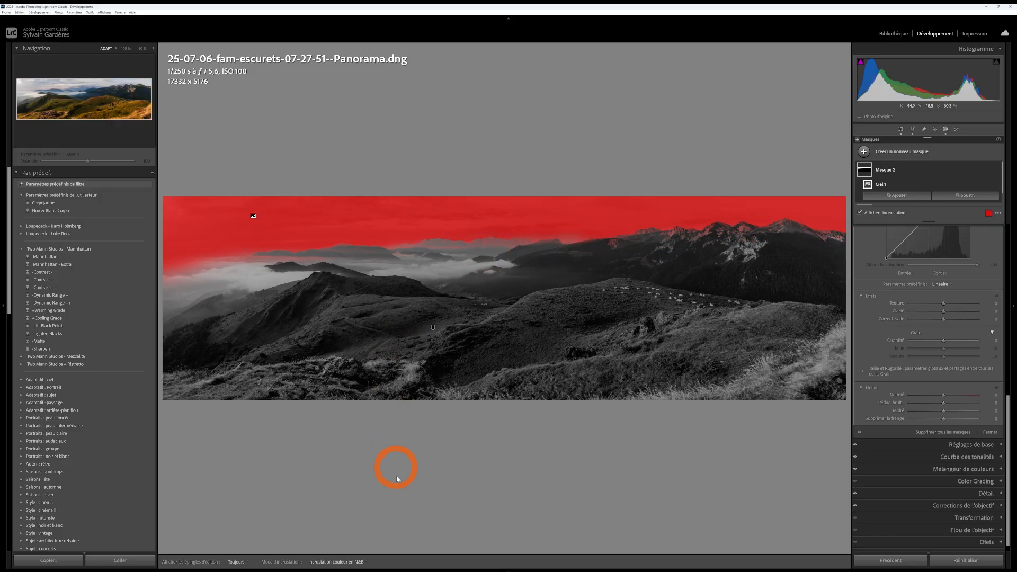
pyautogui.click(347, 564)
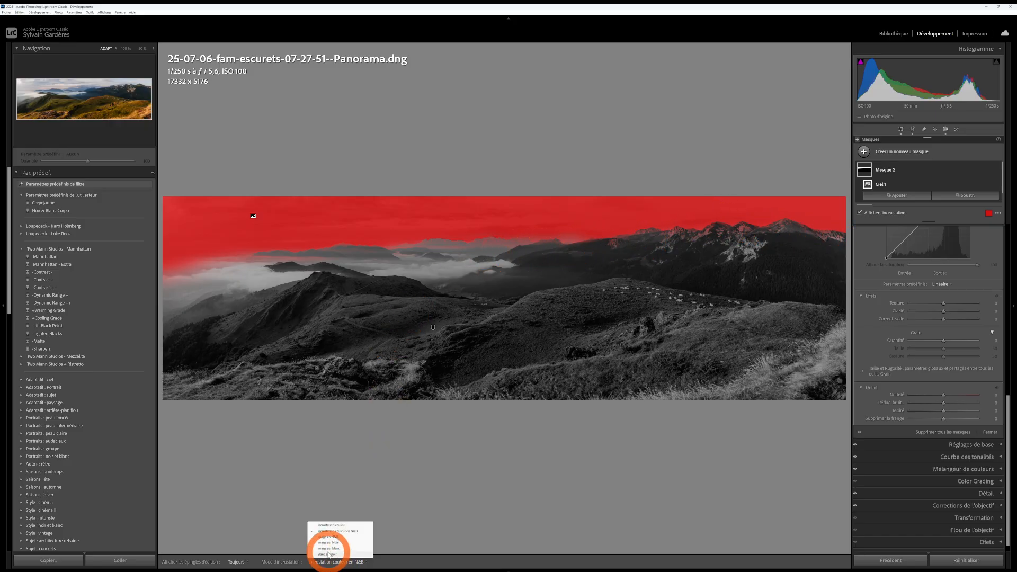
pyautogui.click(330, 543)
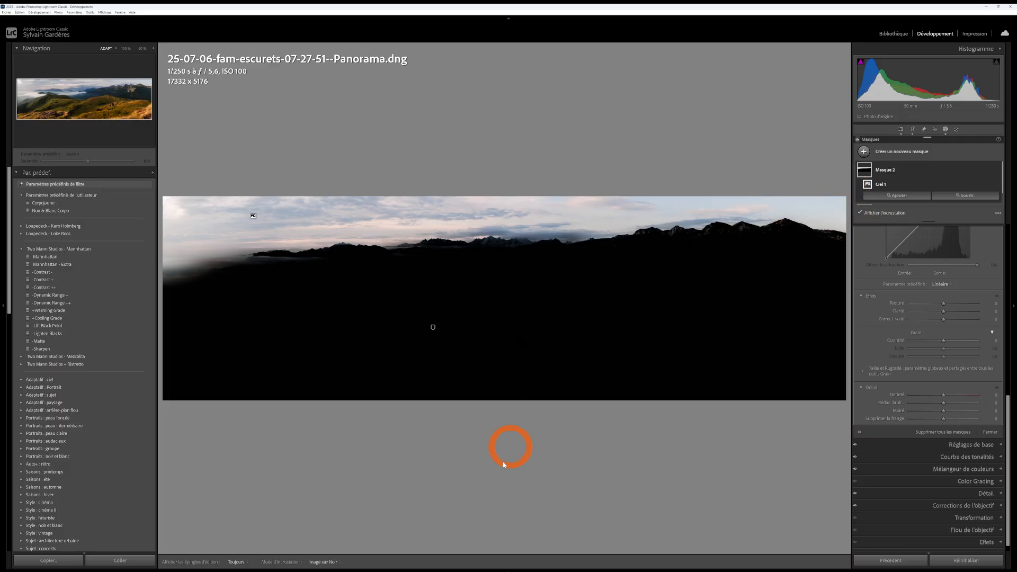
pyautogui.click(323, 562)
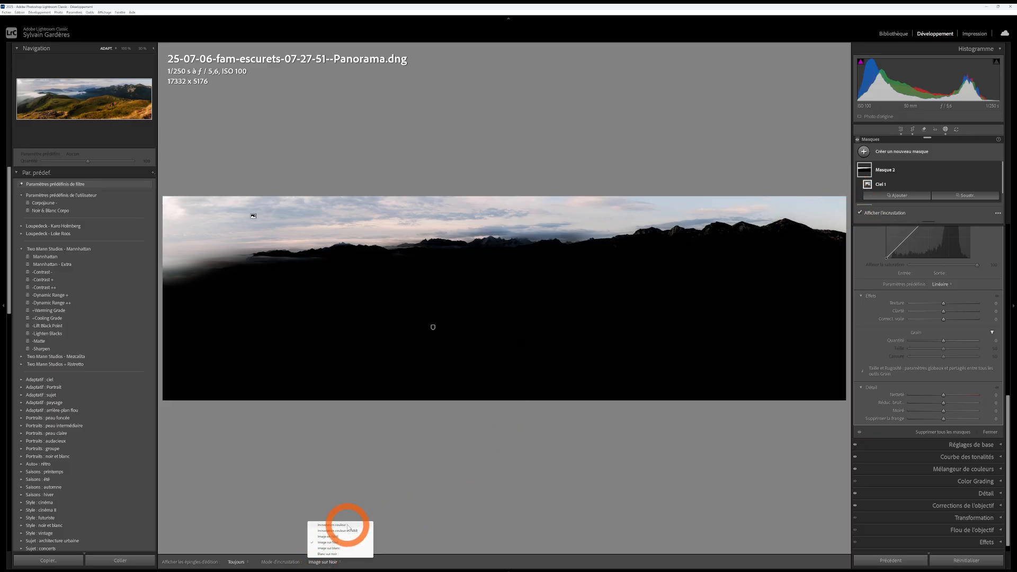
pyautogui.click(338, 531)
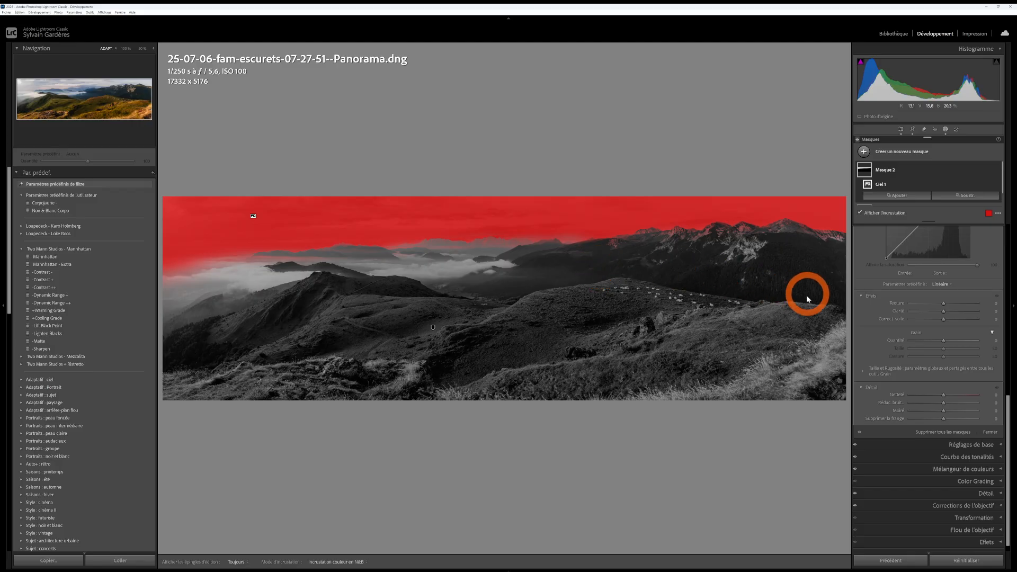
# Step: Lower the sky mask's exposure and highlights slightly
pyautogui.scroll(10, 974, 364)
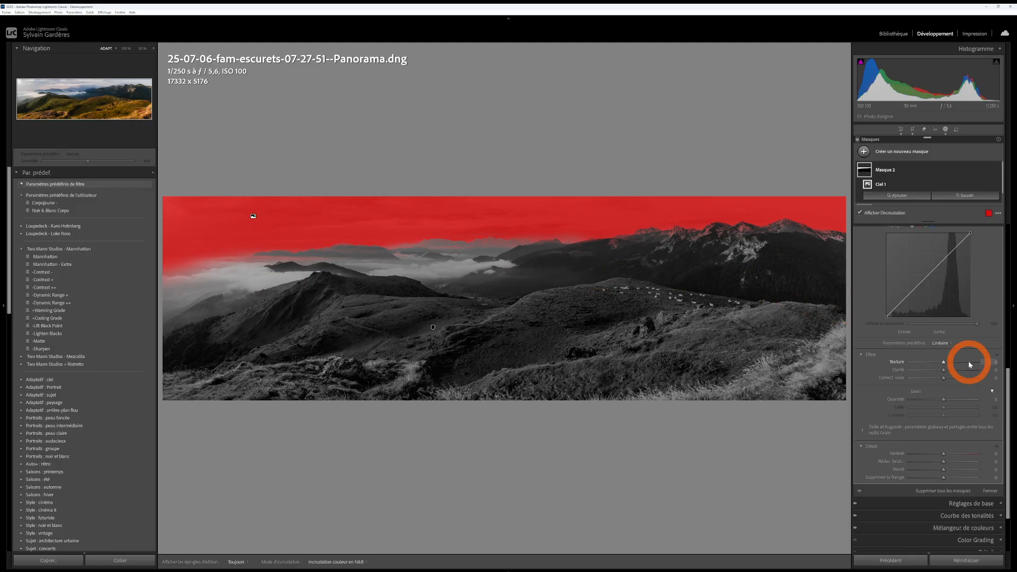
pyautogui.moveTo(943, 276); pyautogui.dragTo(942, 276)
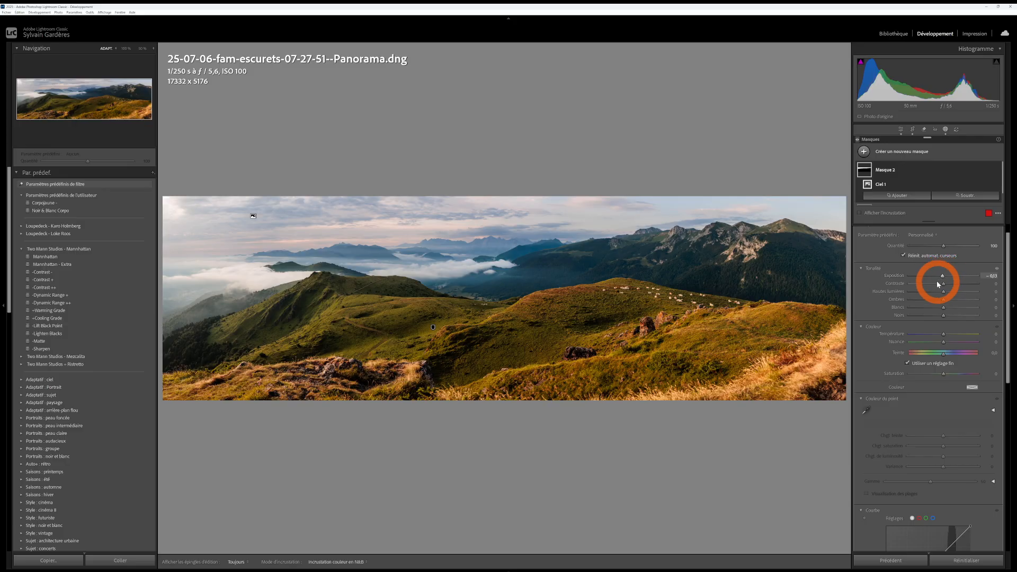
pyautogui.moveTo(943, 291); pyautogui.dragTo(942, 293)
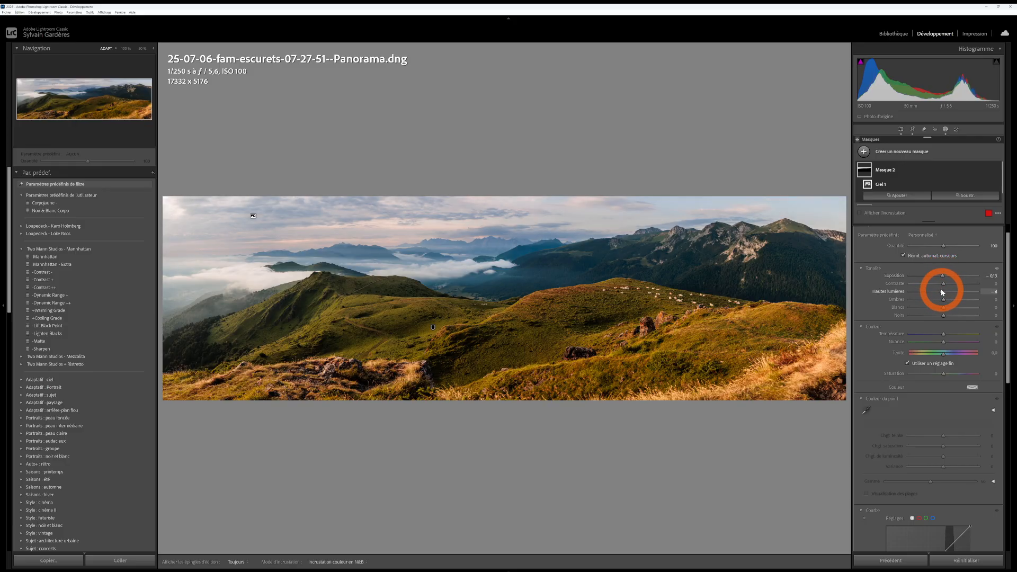
pyautogui.click(935, 333)
# Step: Try a strong contrast increase on the sky mask and reset the contrast to 0
pyautogui.click(943, 284)
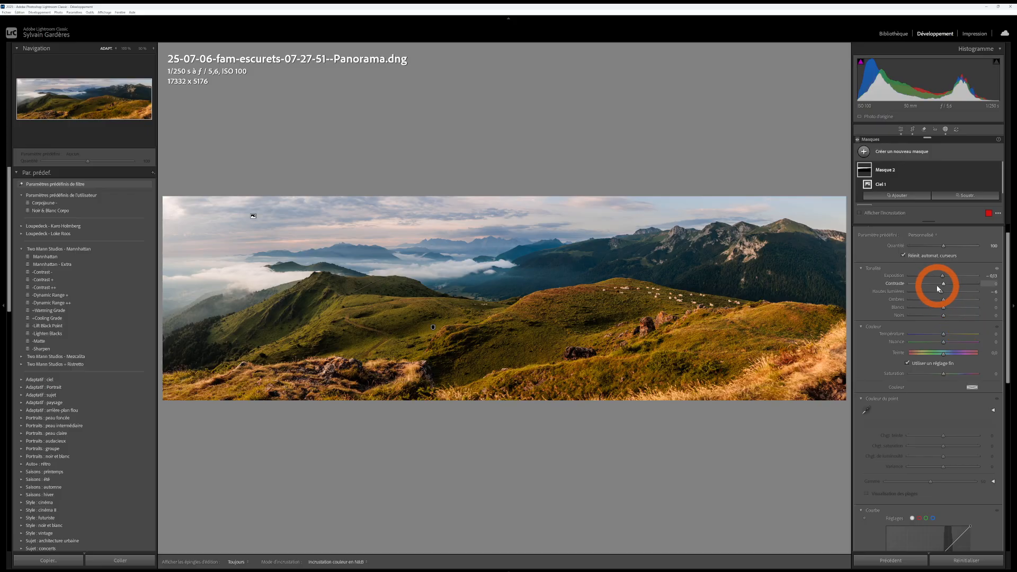
pyautogui.moveTo(943, 285); pyautogui.dragTo(958, 286)
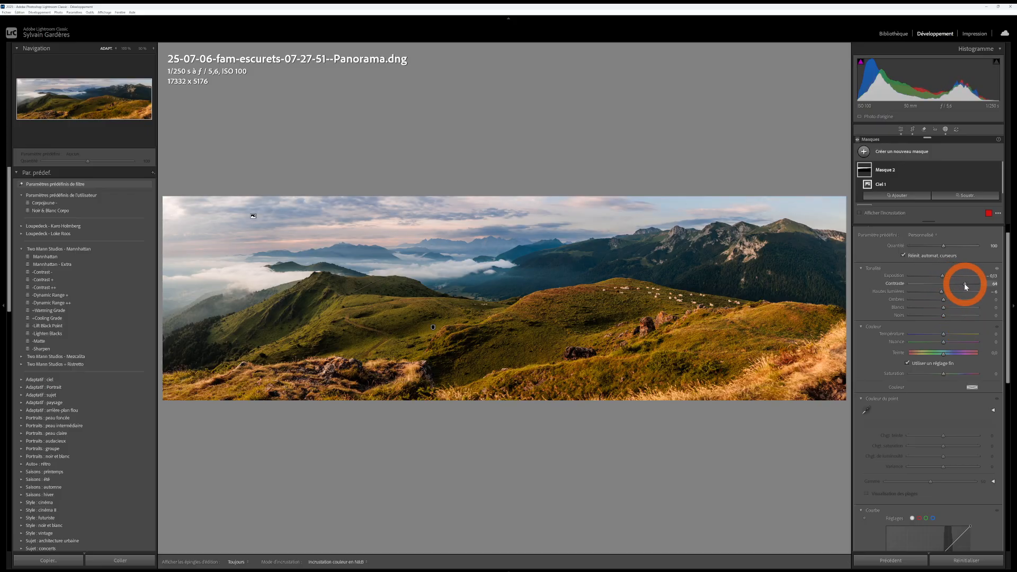
pyautogui.moveTo(963, 287); pyautogui.dragTo(968, 285)
pyautogui.doubleClick(963, 286)
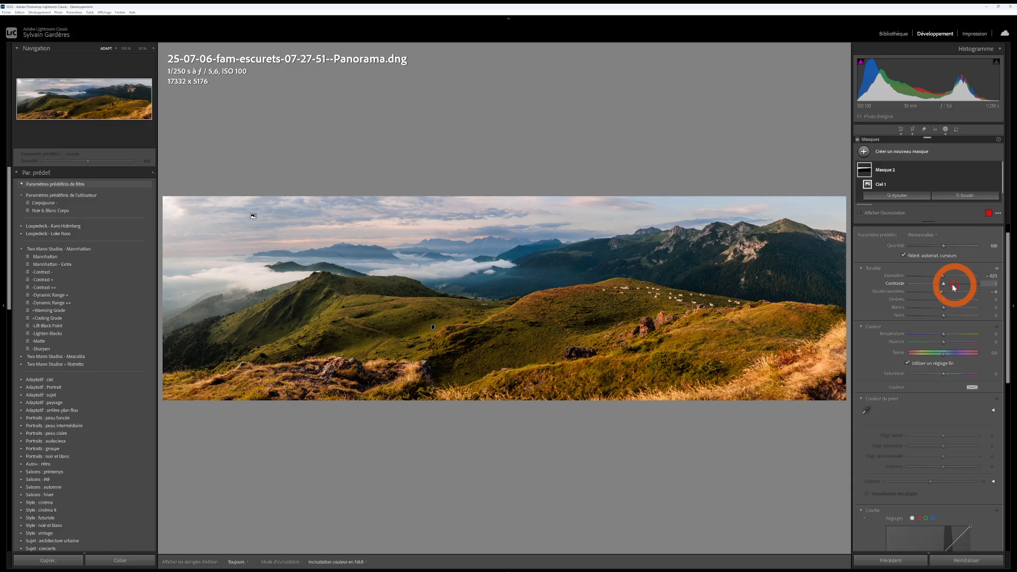
# Step: Set the sky mask's dehaze to 17
pyautogui.scroll(-5, 953, 393)
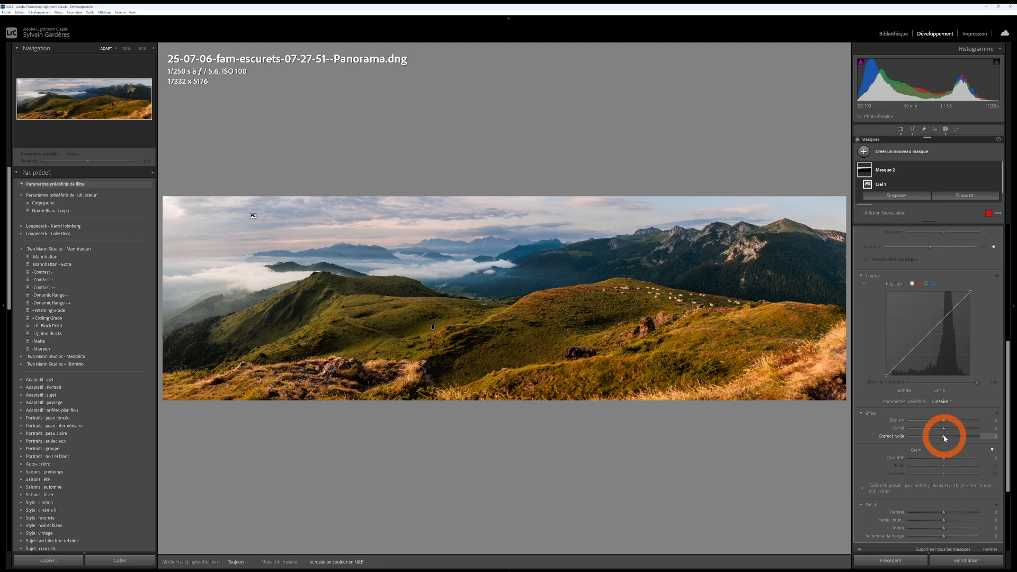
pyautogui.click(943, 437)
pyautogui.moveTo(946, 438); pyautogui.dragTo(949, 437)
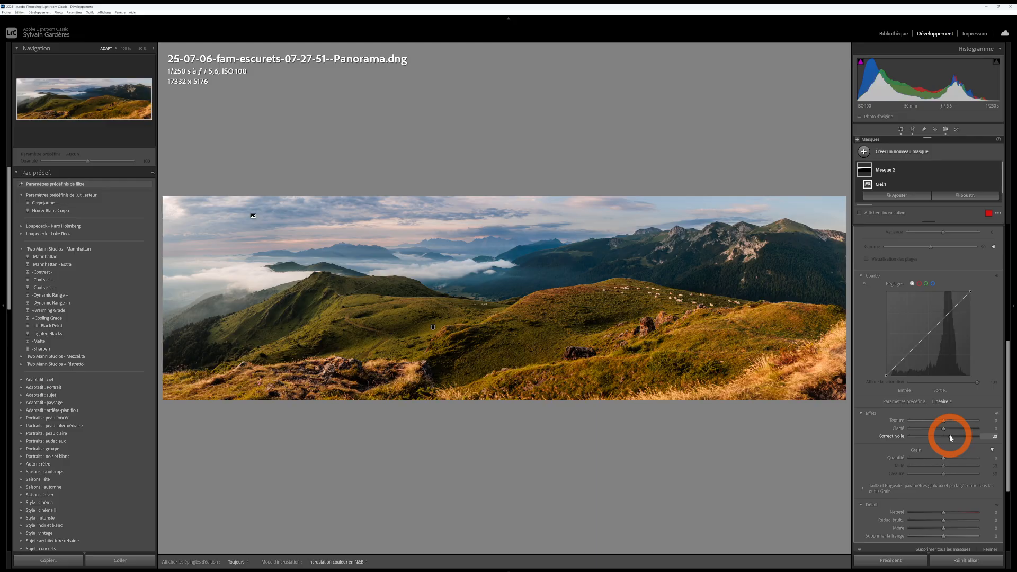
pyautogui.moveTo(949, 436); pyautogui.dragTo(948, 436)
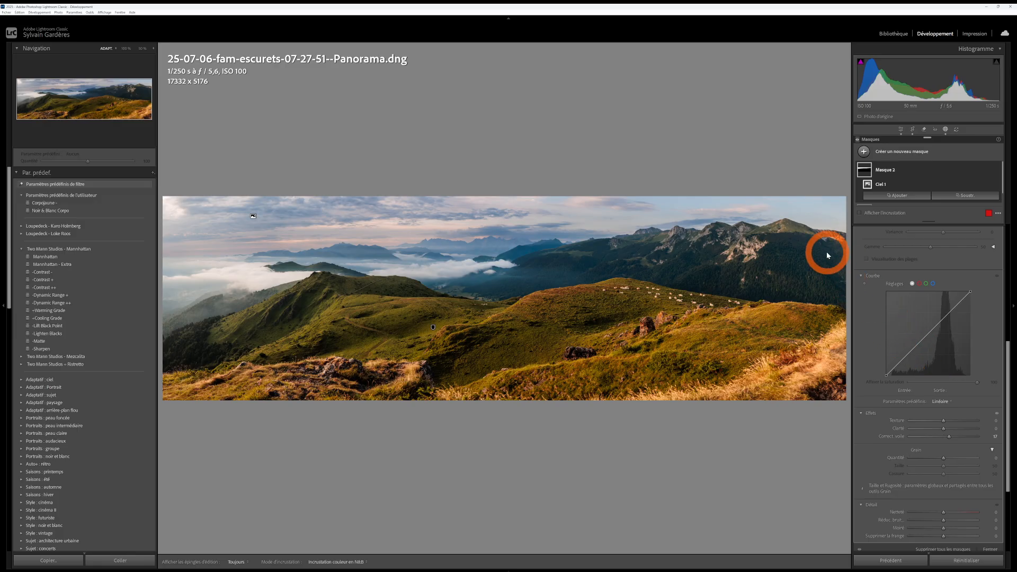
# Step: Compare the panorama with the sky mask hidden and shown several times, leaving the mask enabled
pyautogui.scroll(3, 971, 308)
pyautogui.scroll(3, 971, 308)
pyautogui.moveTo(999, 172)
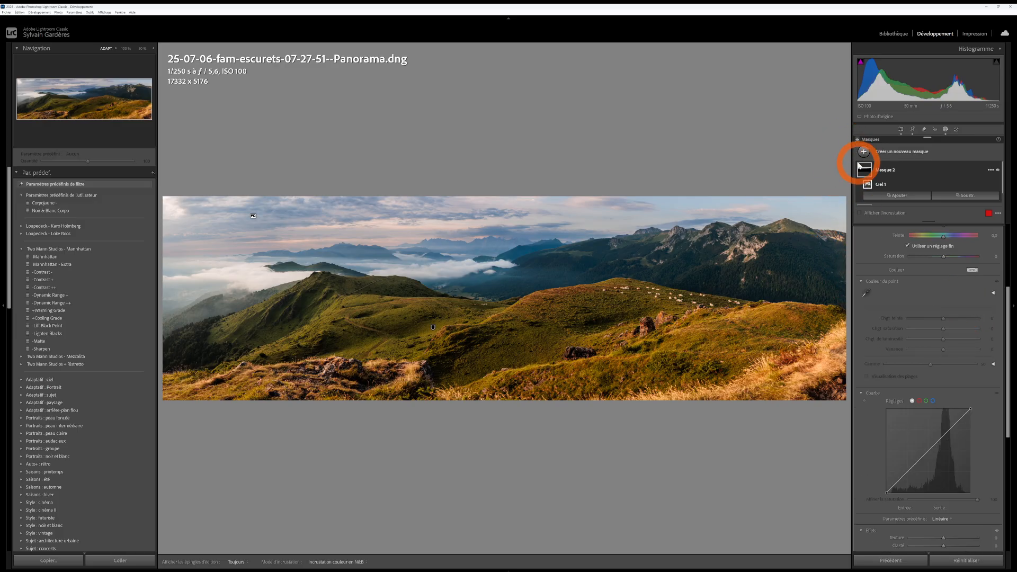
pyautogui.click(998, 170)
pyautogui.click(998, 170)
pyautogui.click(998, 170)
pyautogui.click(998, 170)
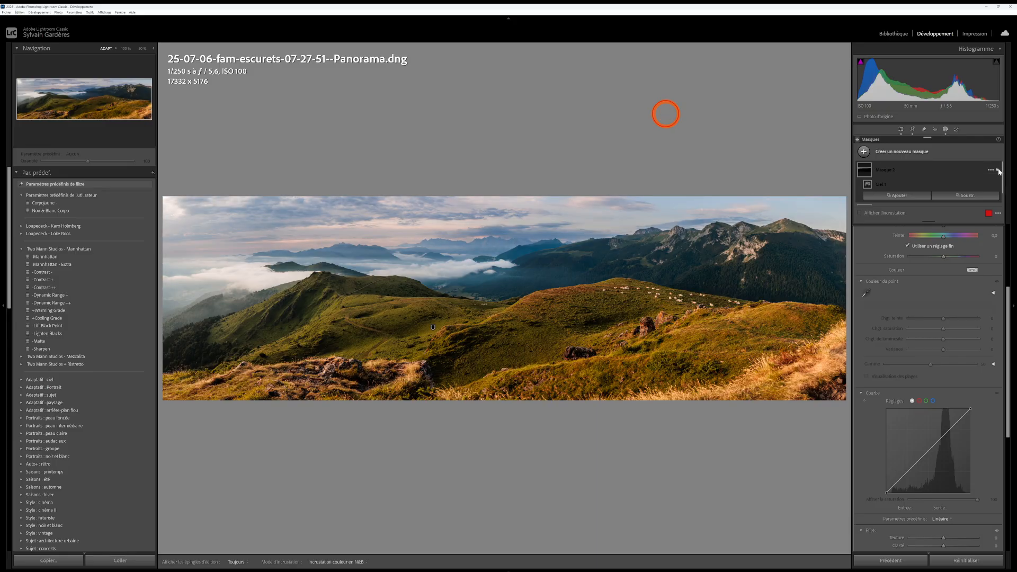
pyautogui.click(998, 170)
# Step: Set the sky mask's saturation to 15
pyautogui.scroll(3, 949, 323)
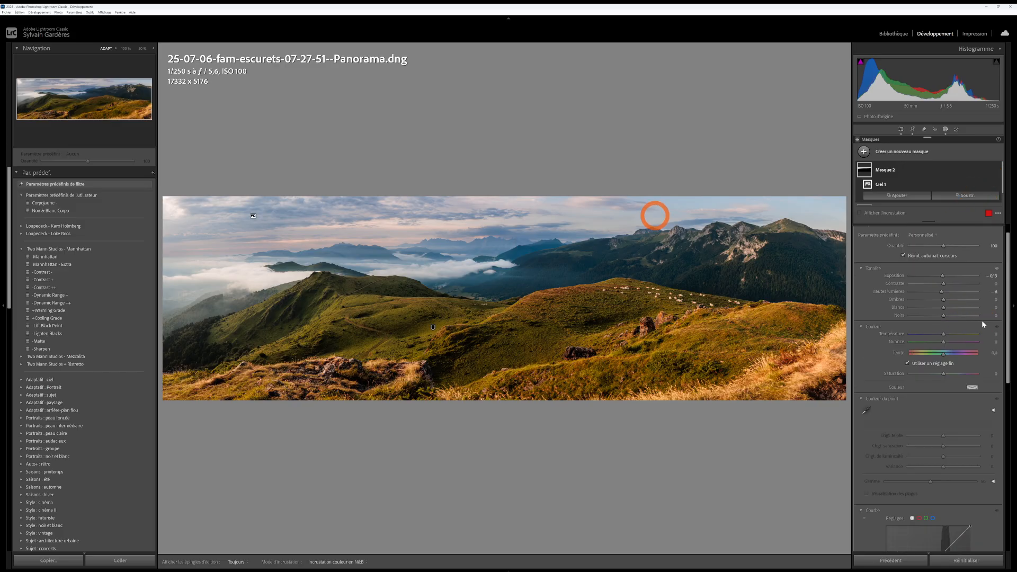
pyautogui.scroll(-4, 943, 371)
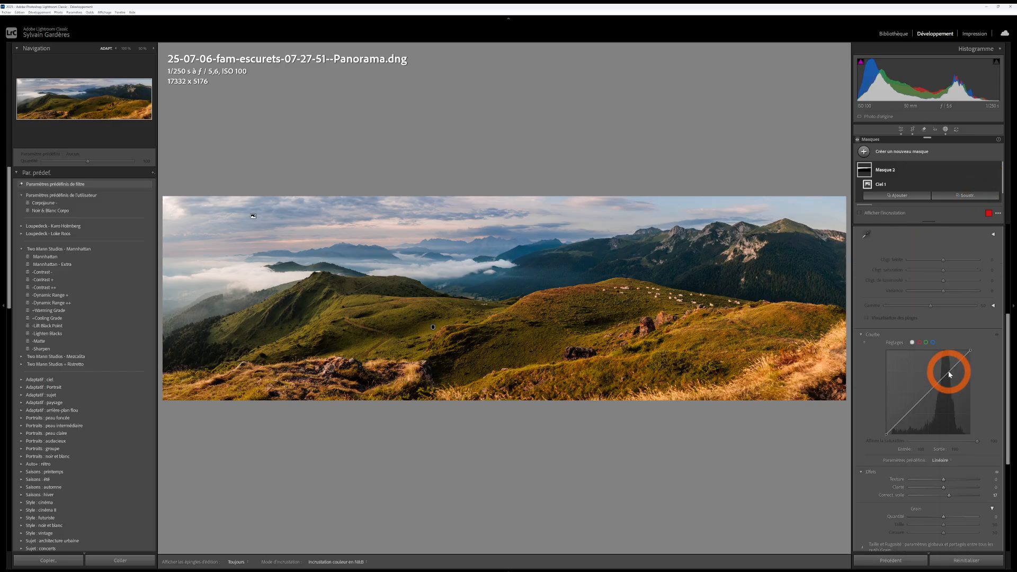
pyautogui.scroll(4, 948, 371)
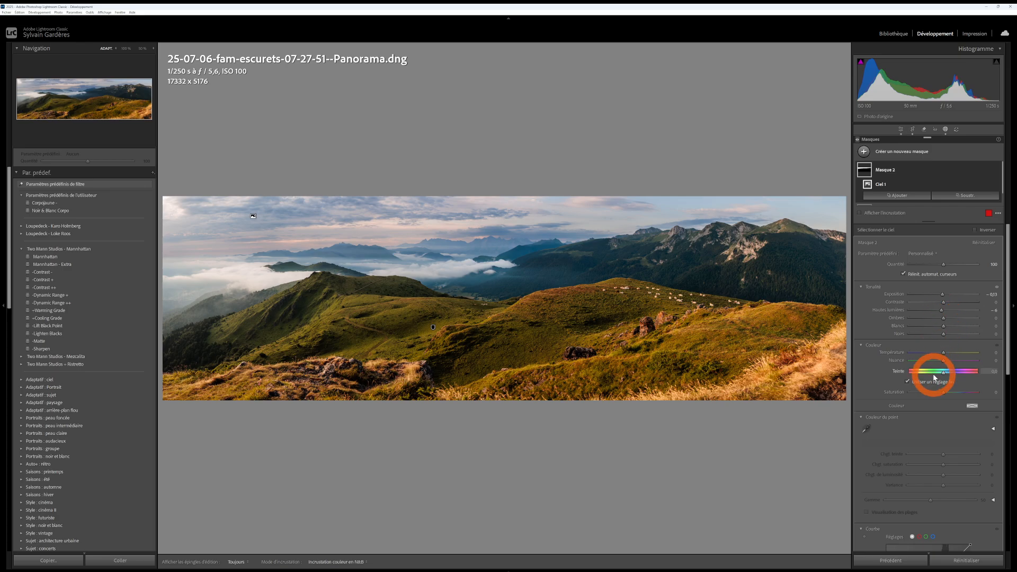
pyautogui.click(943, 393)
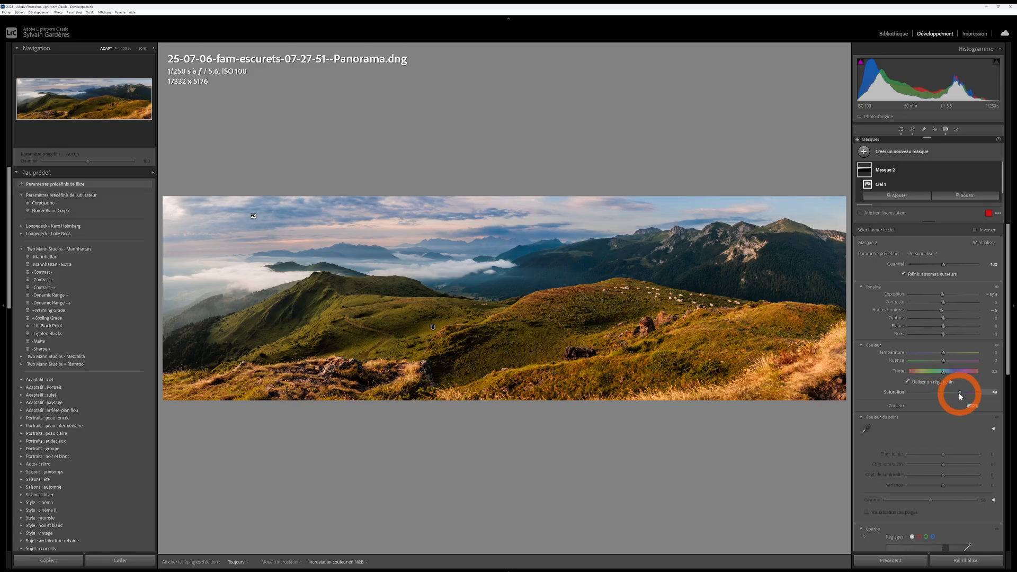
pyautogui.moveTo(959, 394); pyautogui.dragTo(957, 394)
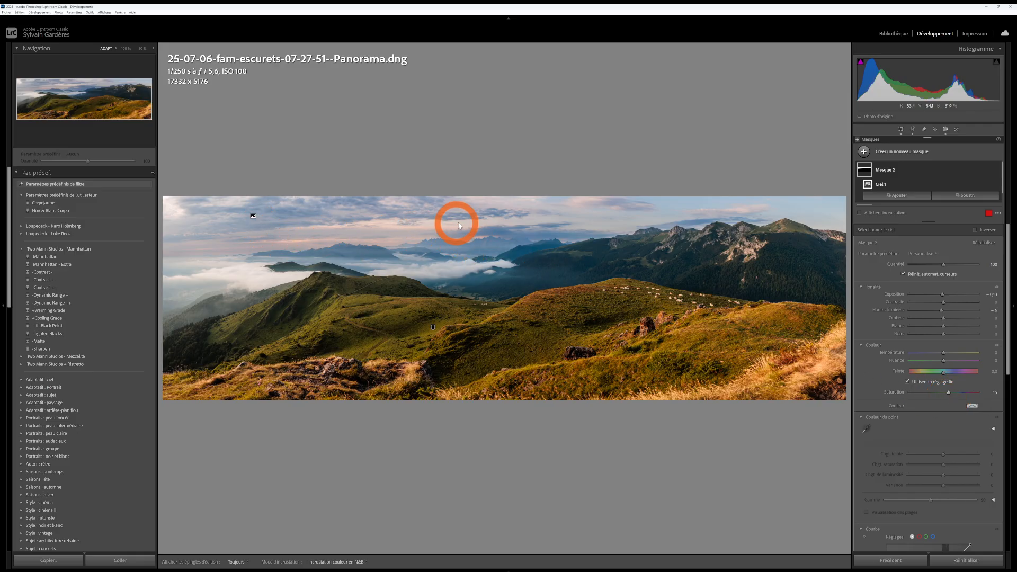
# Step: Tint the sky mask with a faint warm colour at hue 28 and compare the panorama with and without the mask
pyautogui.click(967, 407)
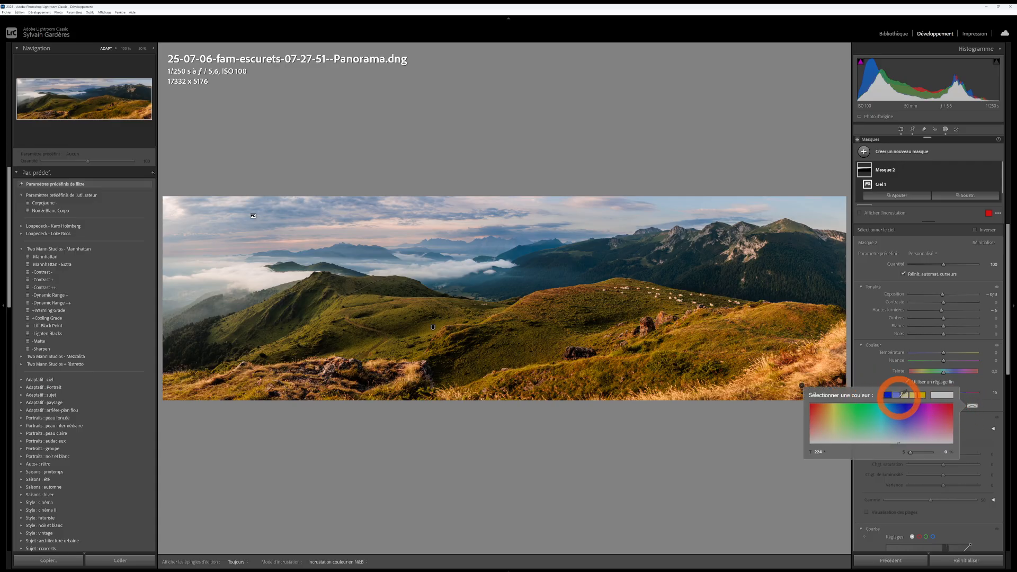
pyautogui.moveTo(836, 413)
pyautogui.mouseDown()
pyautogui.moveTo(814, 418)
pyautogui.moveTo(825, 435)
pyautogui.mouseUp()
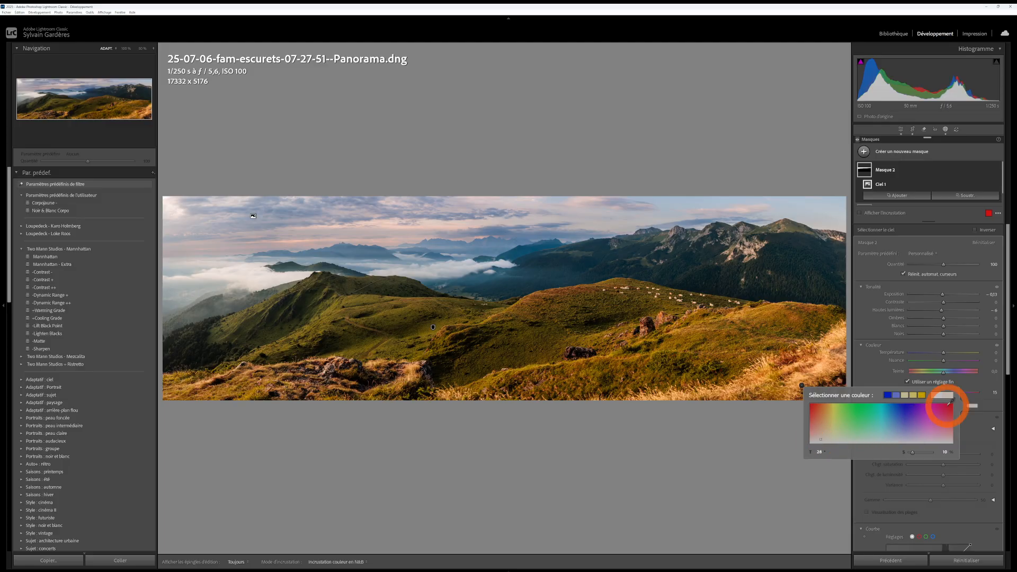
pyautogui.click(987, 405)
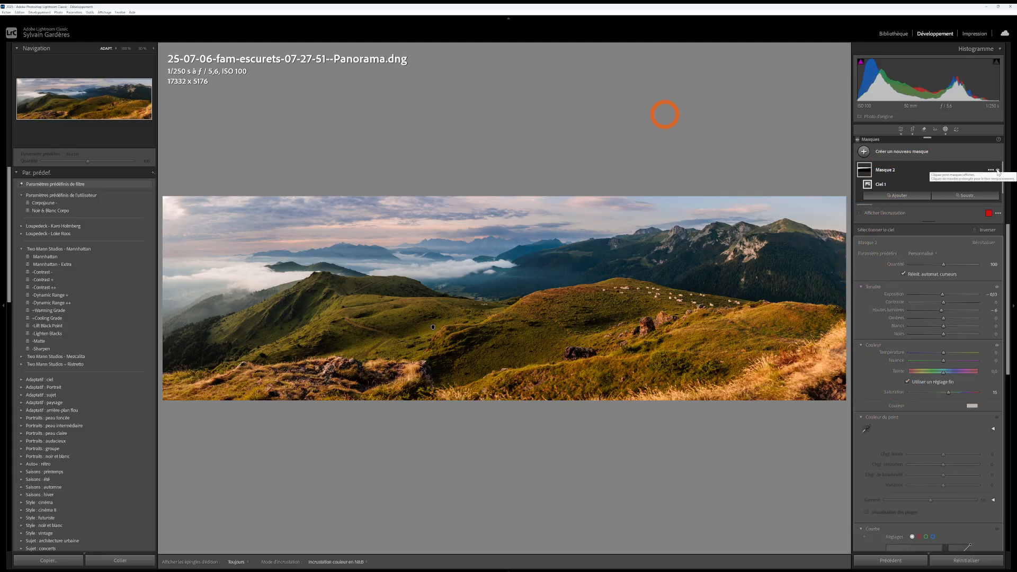
pyautogui.moveTo(997, 172); pyautogui.dragTo(998, 172)
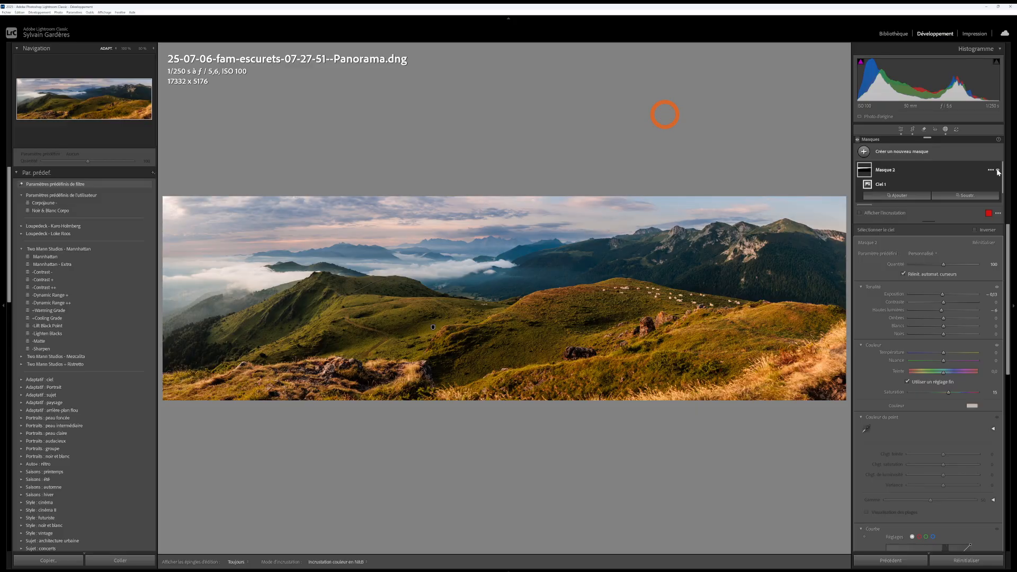
pyautogui.moveTo(997, 171); pyautogui.dragTo(997, 172)
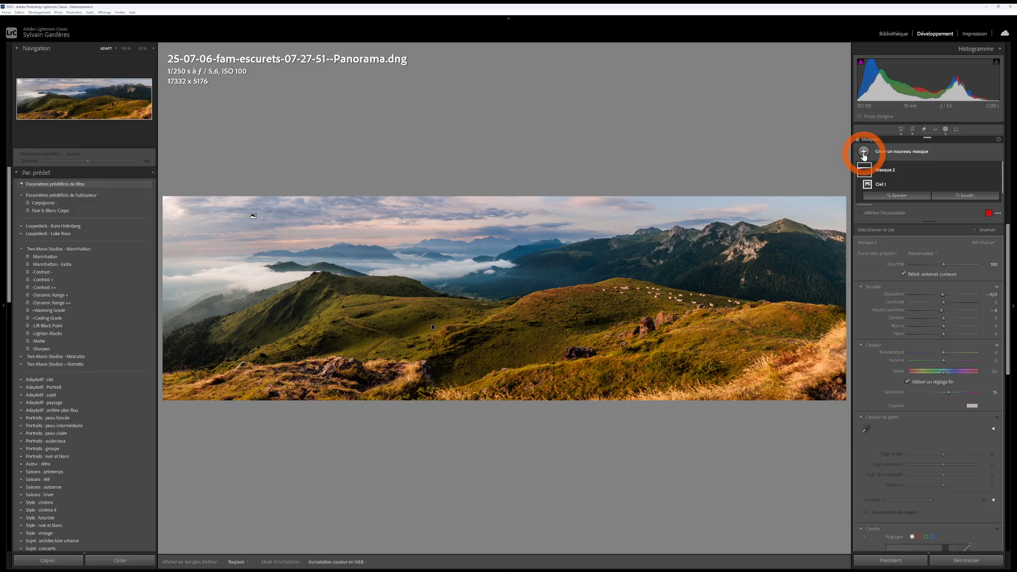
# Step: Fine-tune the sky mask's exposure to -0.08
pyautogui.click(994, 296)
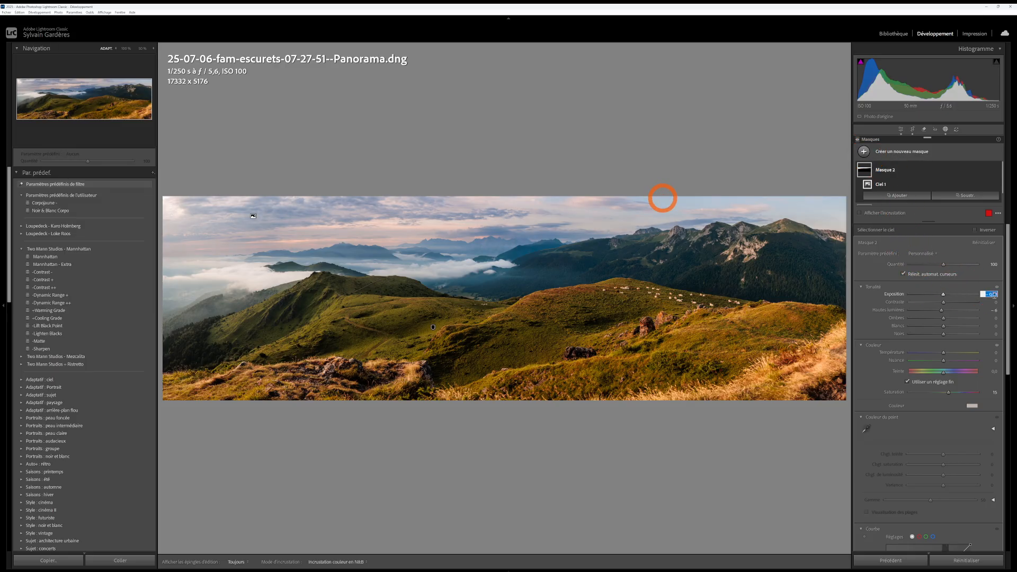
pyautogui.press('Up')
pyautogui.press('Down')
pyautogui.press('Up')
pyautogui.click(966, 337)
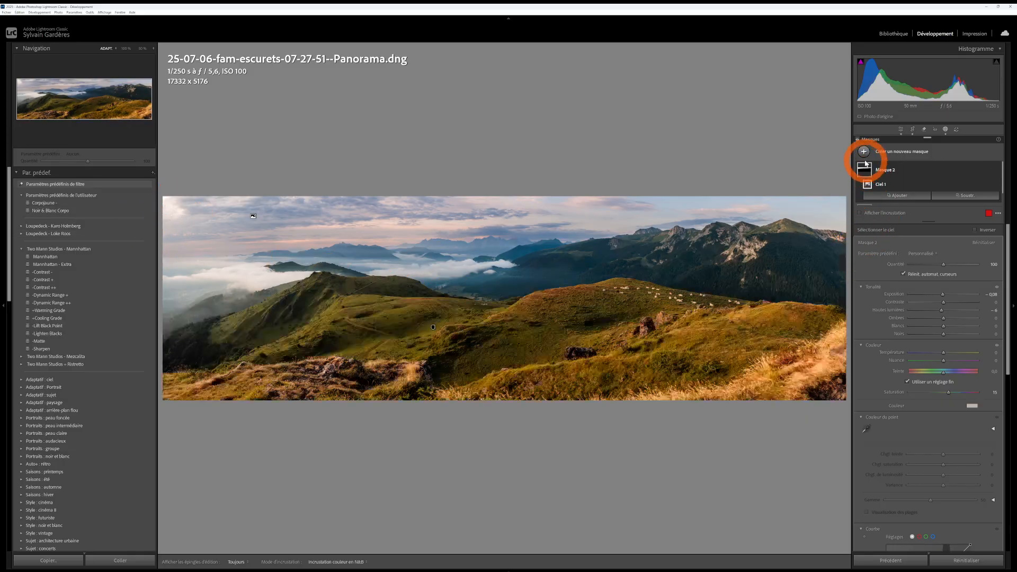
# Step: Create a colour range mask sampled from the pinkish clouds above the distant peaks and set its refinement to 8
pyautogui.click(863, 152)
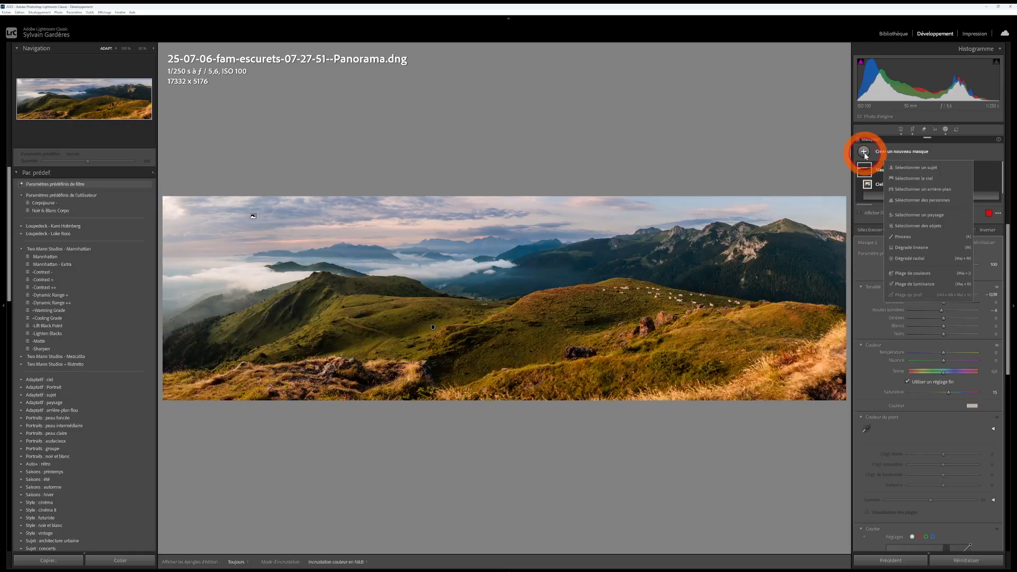
pyautogui.click(921, 273)
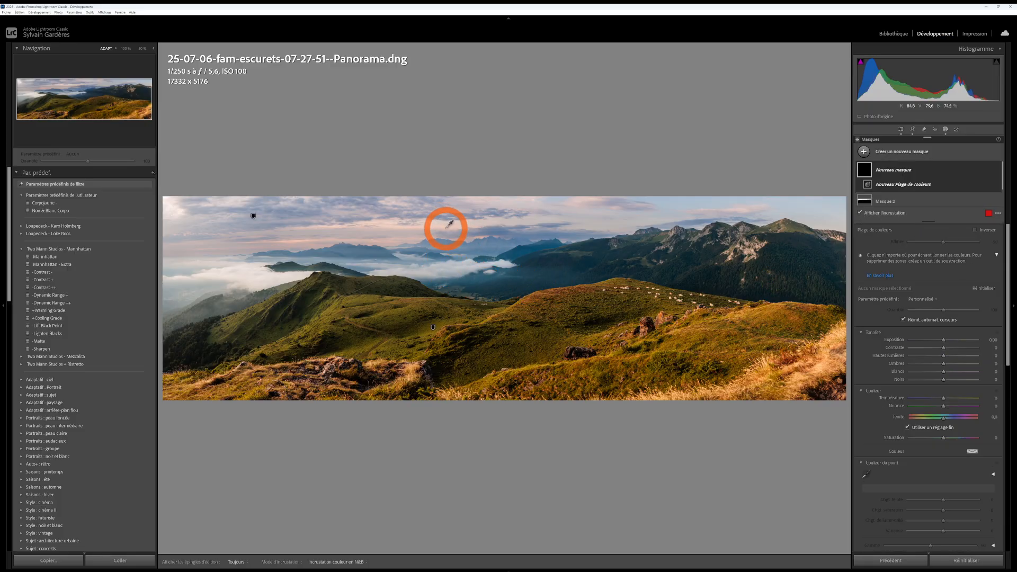
pyautogui.click(445, 227)
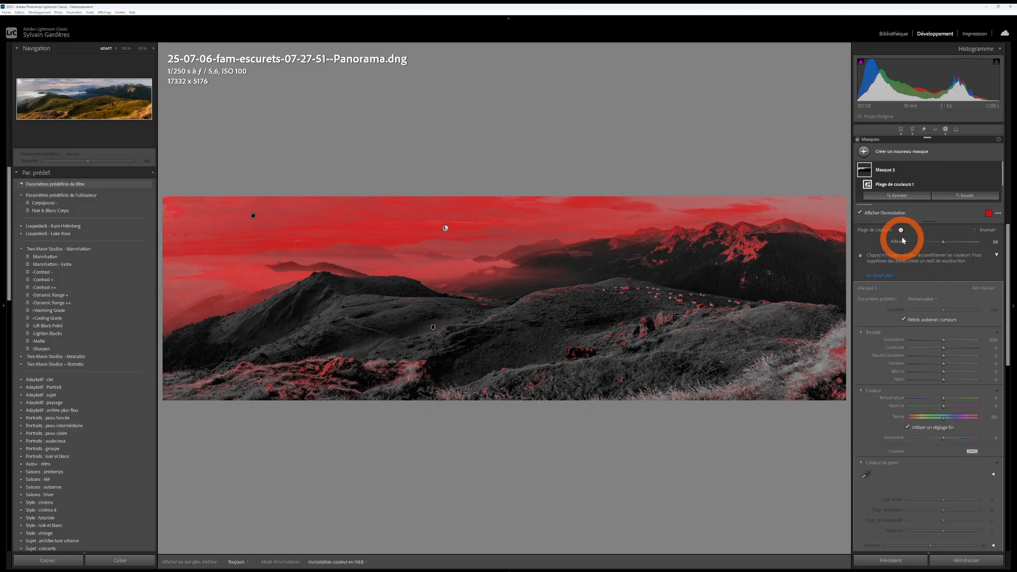
pyautogui.moveTo(942, 243); pyautogui.dragTo(914, 246)
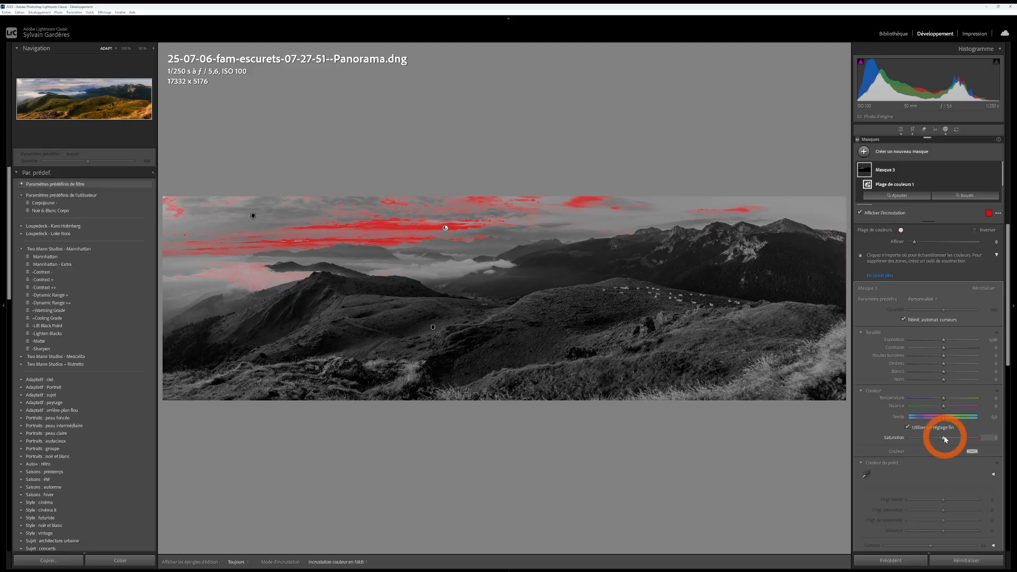
# Step: Set the pinkish-cloud mask's saturation to 24 and its exposure to -0.05
pyautogui.moveTo(948, 439)
pyautogui.mouseDown()
pyautogui.moveTo(992, 436)
pyautogui.moveTo(953, 441)
pyautogui.mouseUp()
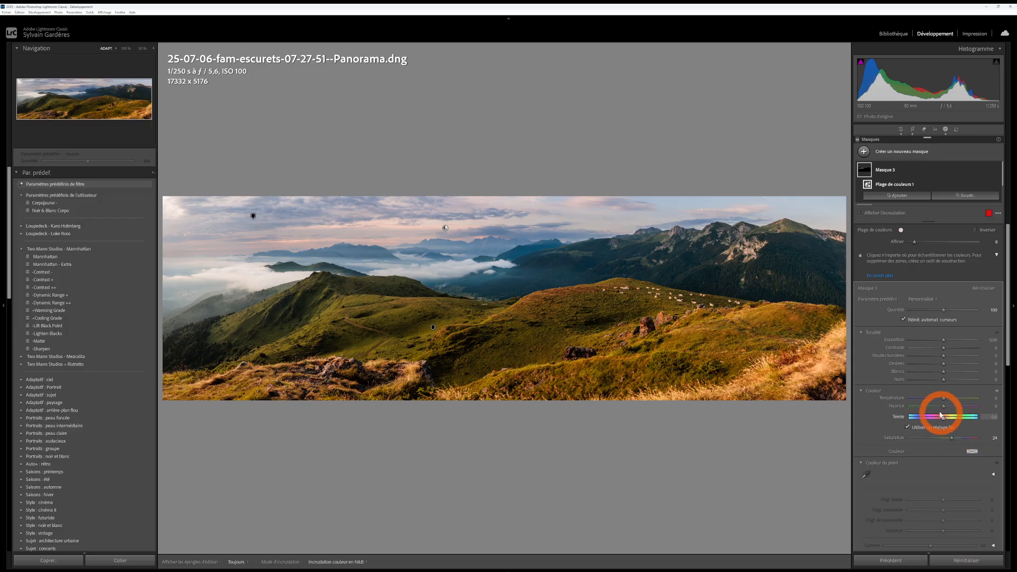
pyautogui.click(990, 340)
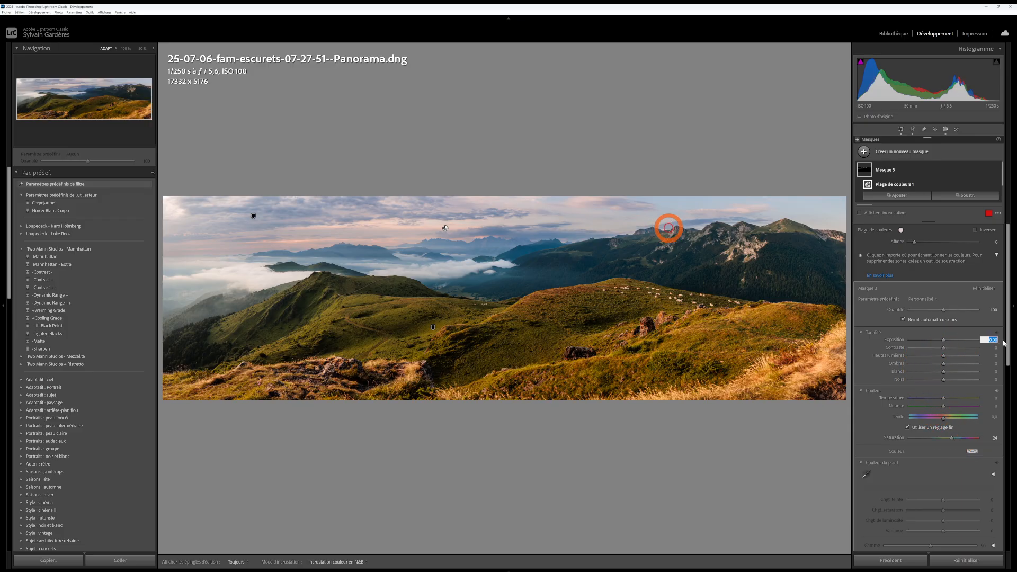
pyautogui.press('Down')
pyautogui.press('Up')
pyautogui.press('BackSpace')
pyautogui.press('Return')
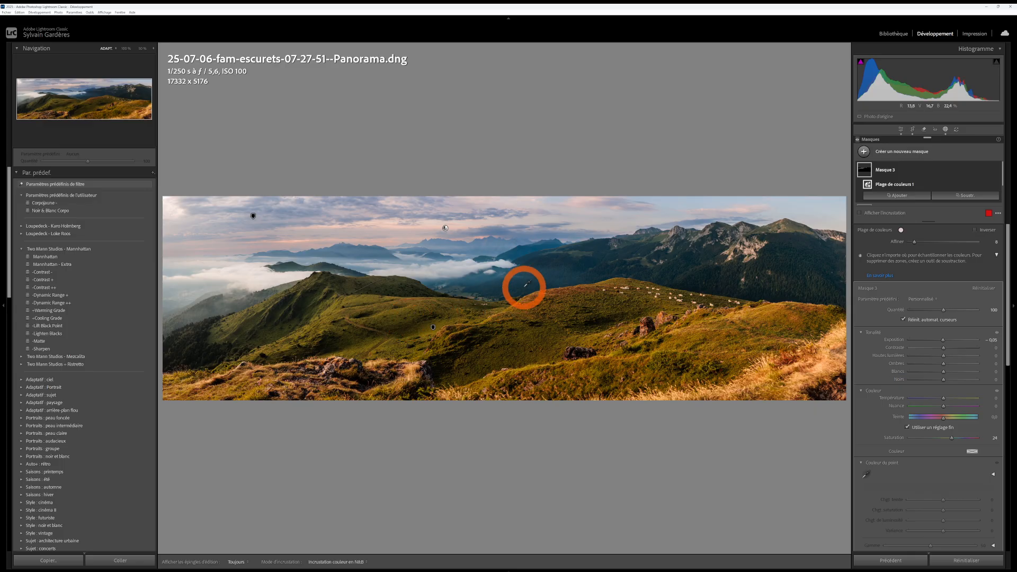
# Step: Preview the panorama against a dimmed and a fully black interface, and restore the normal display
pyautogui.press('l')
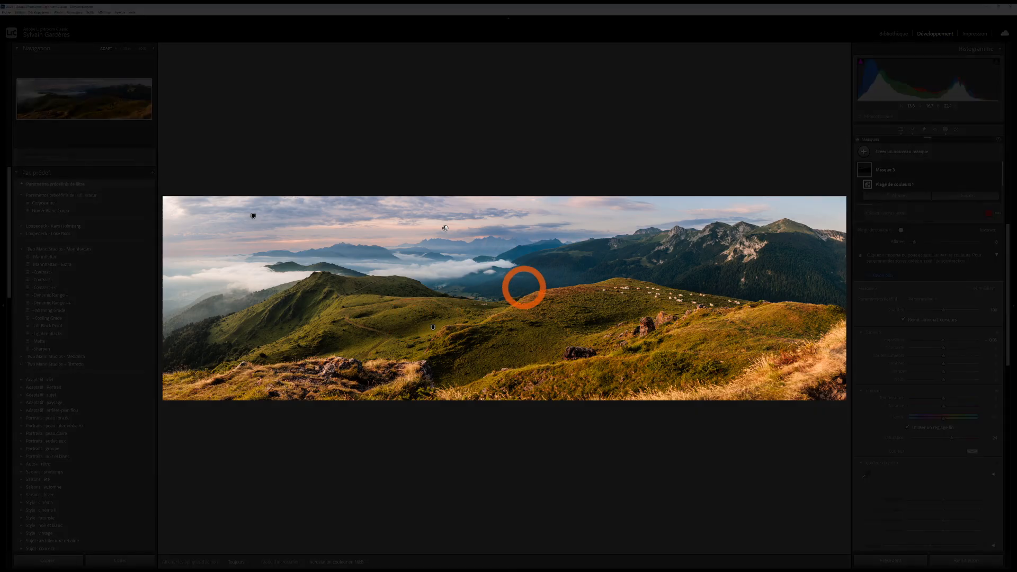
pyautogui.press('l')
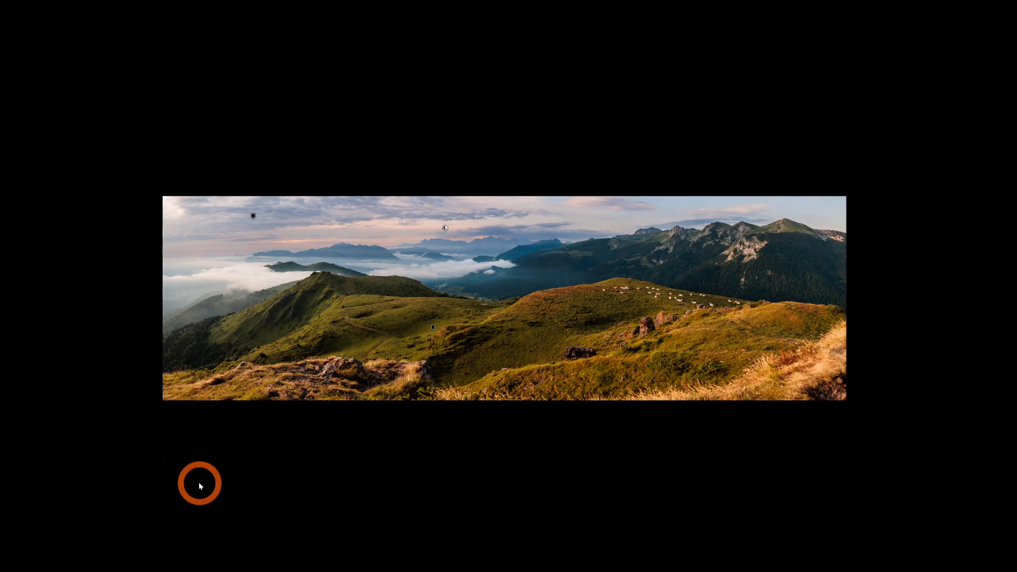
pyautogui.press('l')
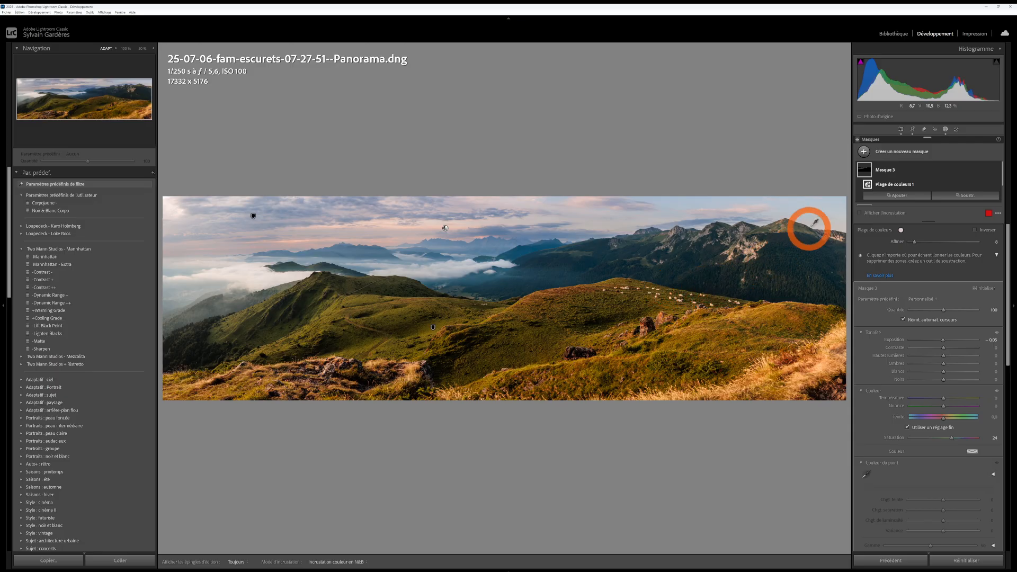
# Step: Create a brush mask and paint it over the bright sky and mist at the panorama's left edge with brush size 14
pyautogui.click(863, 152)
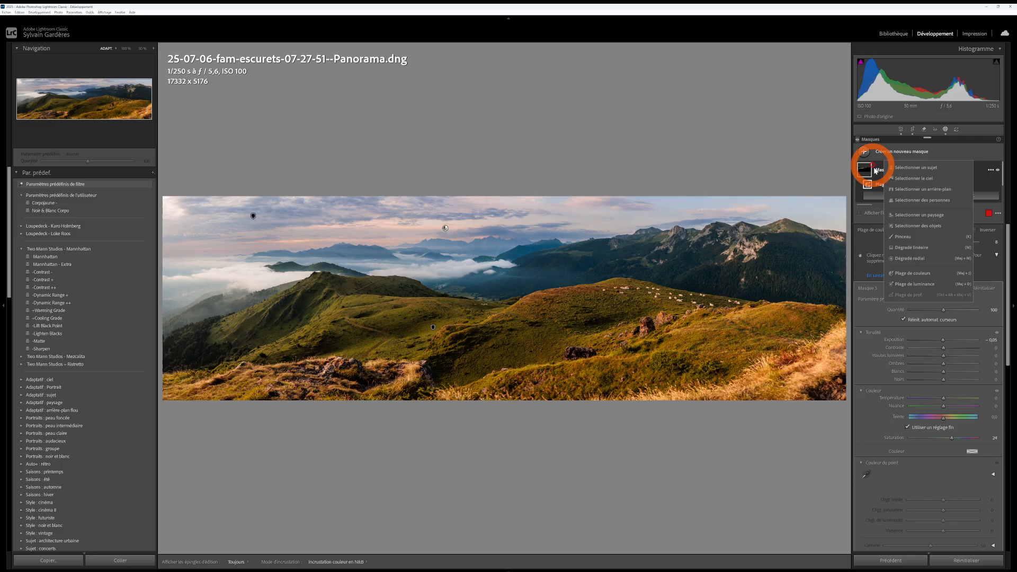
pyautogui.click(901, 230)
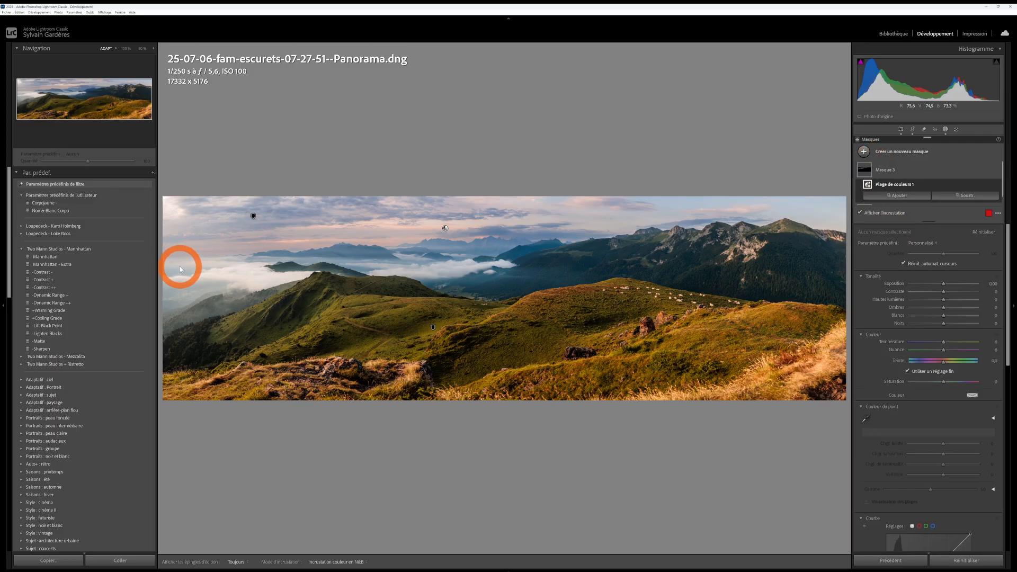
pyautogui.press('k')
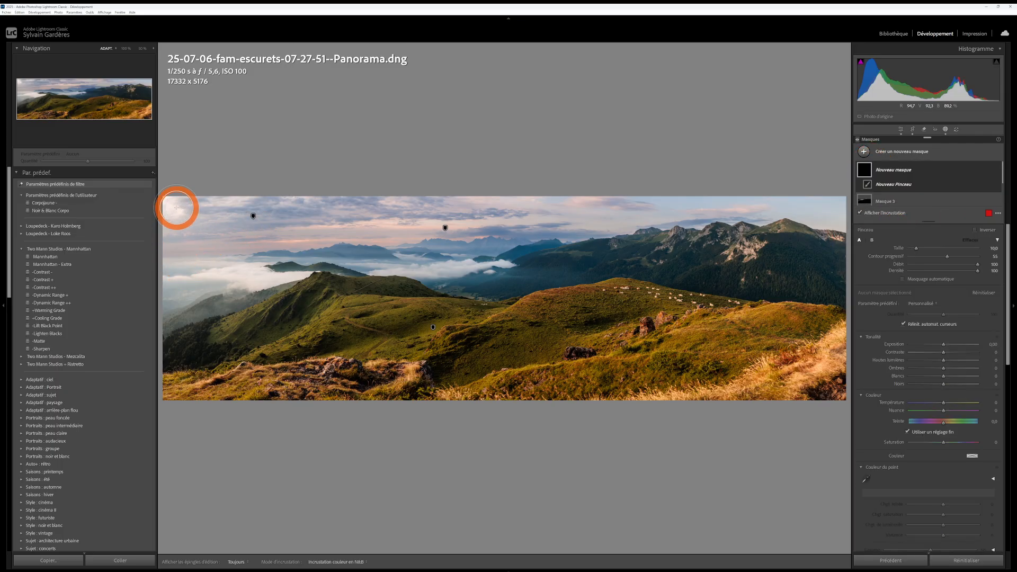
pyautogui.scroll(4, 175, 212)
pyautogui.press('h')
pyautogui.moveTo(175, 211)
pyautogui.mouseDown()
pyautogui.moveTo(212, 201)
pyautogui.moveTo(152, 228)
pyautogui.moveTo(159, 260)
pyautogui.moveTo(240, 278)
pyautogui.moveTo(318, 279)
pyautogui.mouseUp()
pyautogui.scroll(-3, 253, 274)
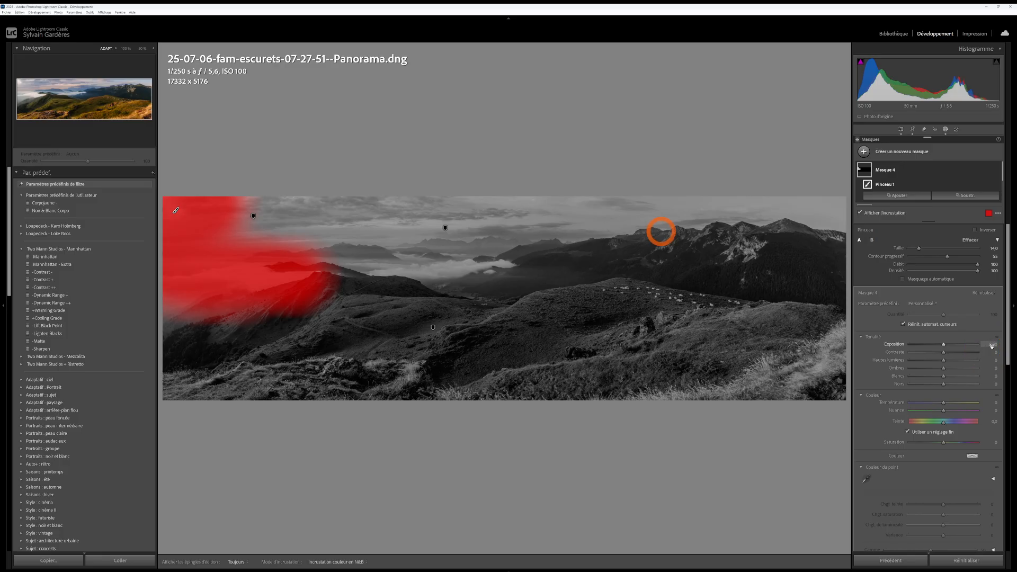
# Step: Set the brush mask's exposure to -0.30 and compare the panorama with and without the mask
pyautogui.click(992, 344)
pyautogui.press('Down')
pyautogui.press('Down')
pyautogui.press('Down')
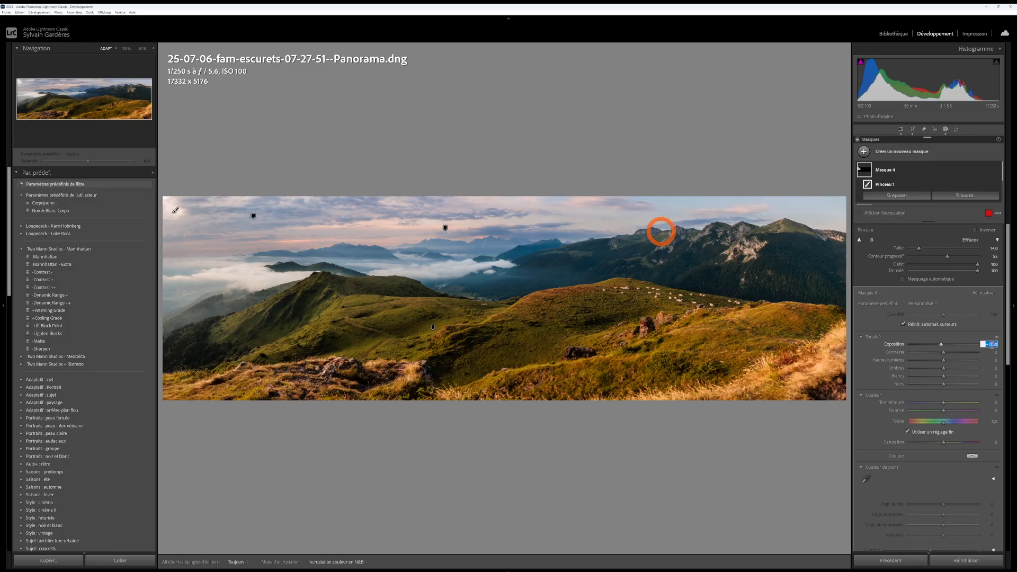
pyautogui.press('Down')
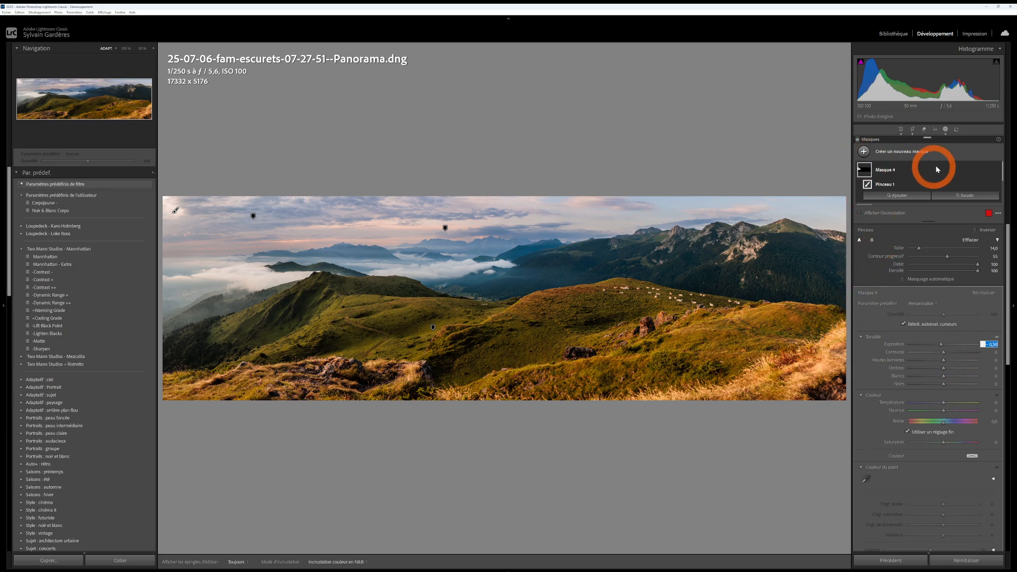
pyautogui.click(665, 115)
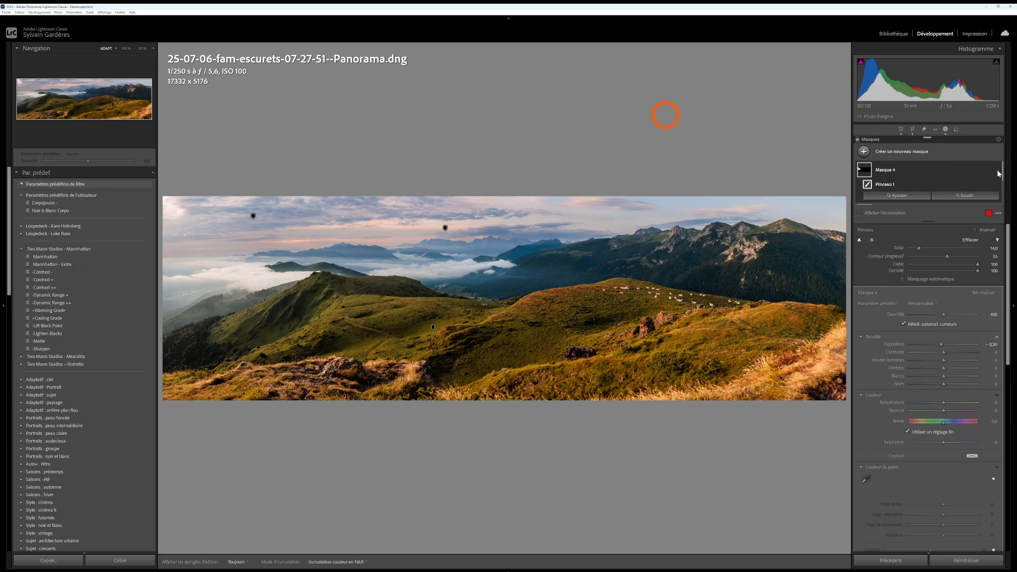
pyautogui.moveTo(998, 172)
pyautogui.click(997, 170)
pyautogui.click(997, 170)
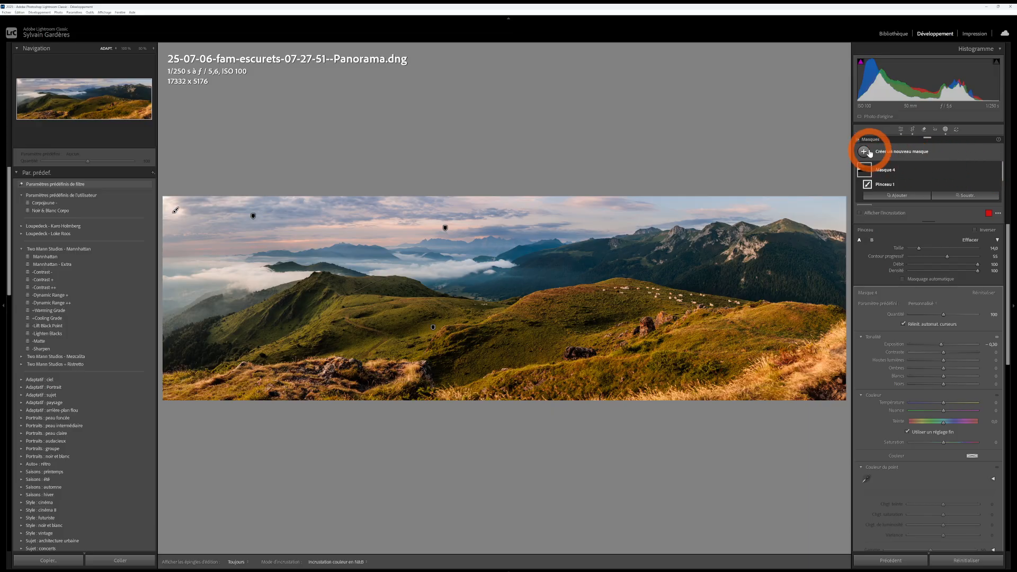
# Step: Create a luminance range mask sampled from the bright mist behind the left hill and narrow it to the brightest tones
pyautogui.click(863, 152)
pyautogui.click(913, 282)
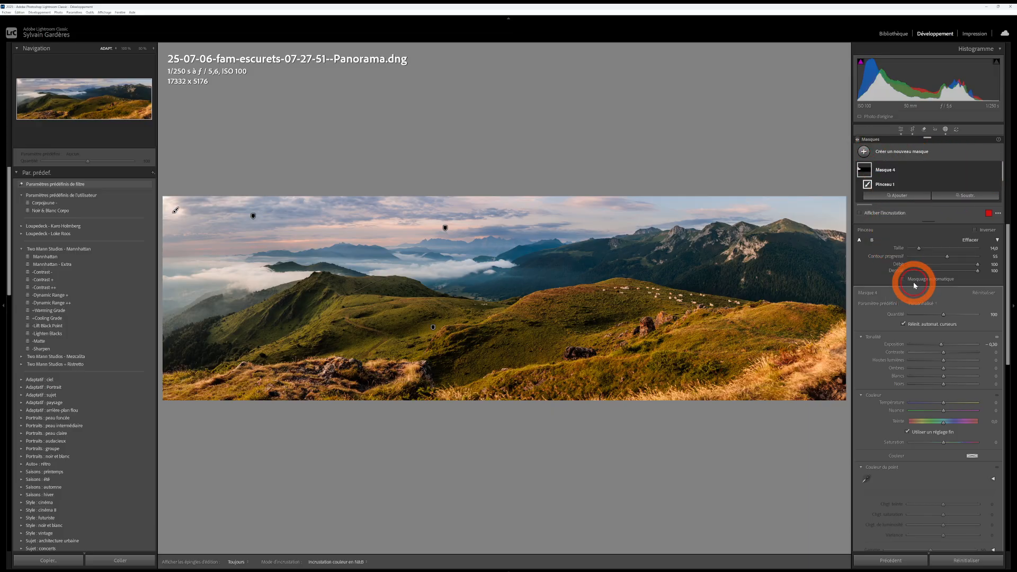
pyautogui.click(230, 274)
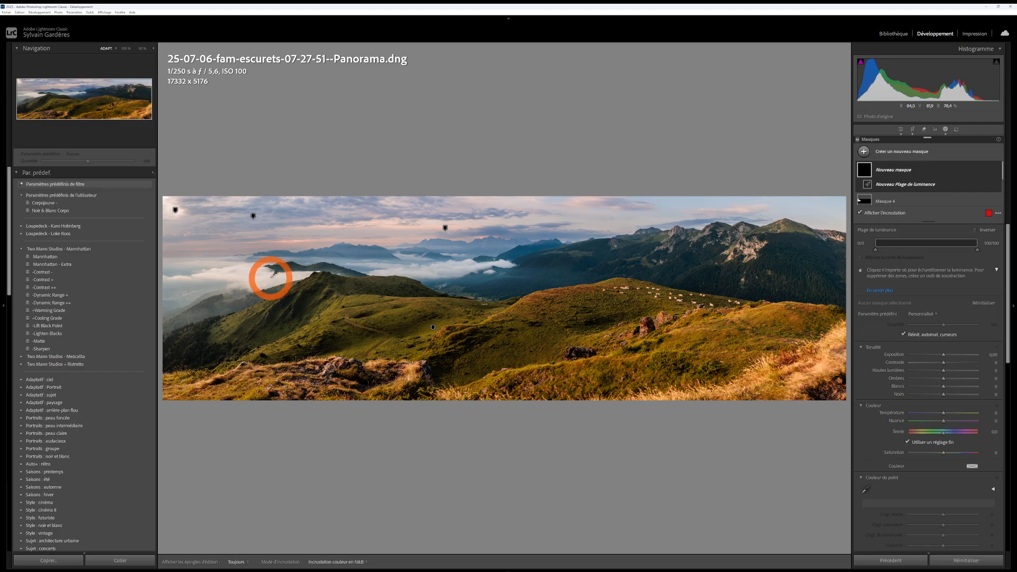
pyautogui.click(271, 280)
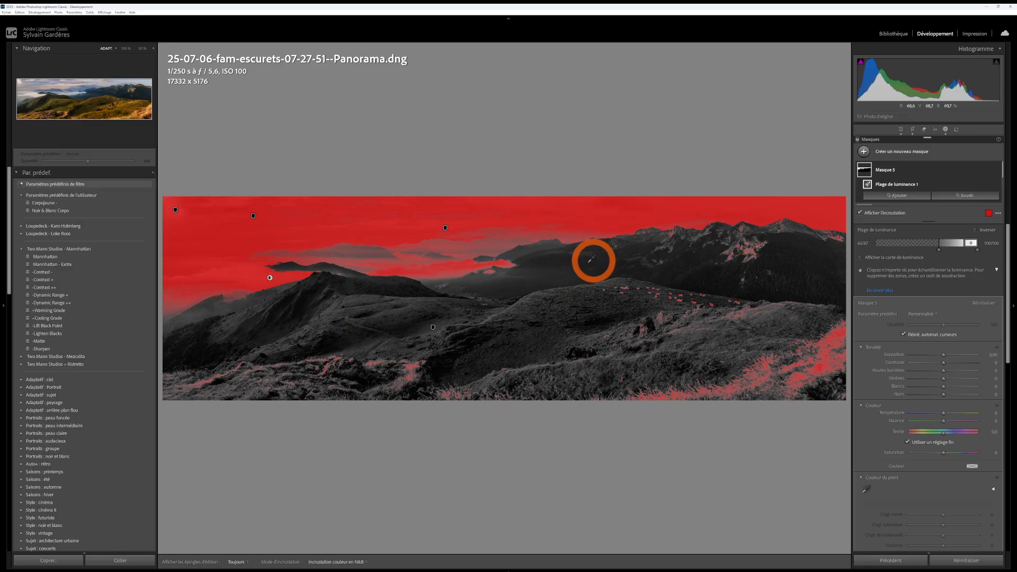
pyautogui.moveTo(941, 253); pyautogui.dragTo(965, 257)
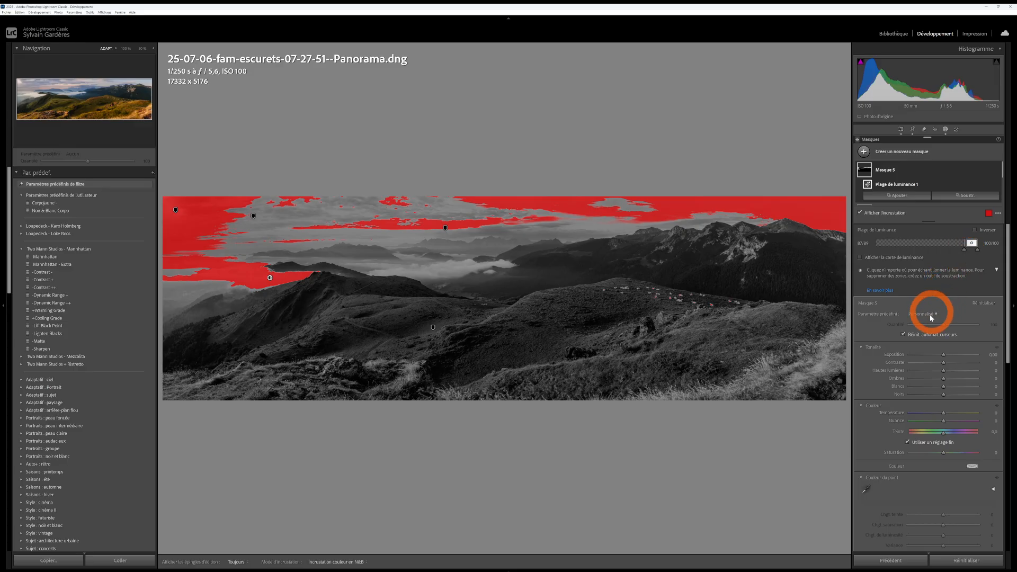
# Step: Set the luminance mask's contrast to 49 and highlights to -3, and compare the panorama with and without the mask
pyautogui.click(956, 363)
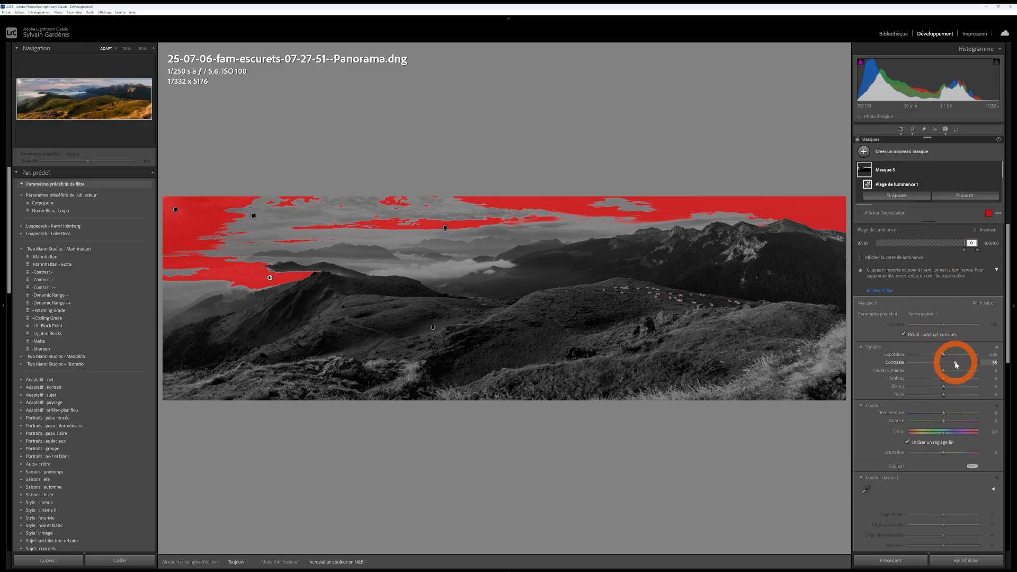
pyautogui.moveTo(961, 363); pyautogui.dragTo(958, 364)
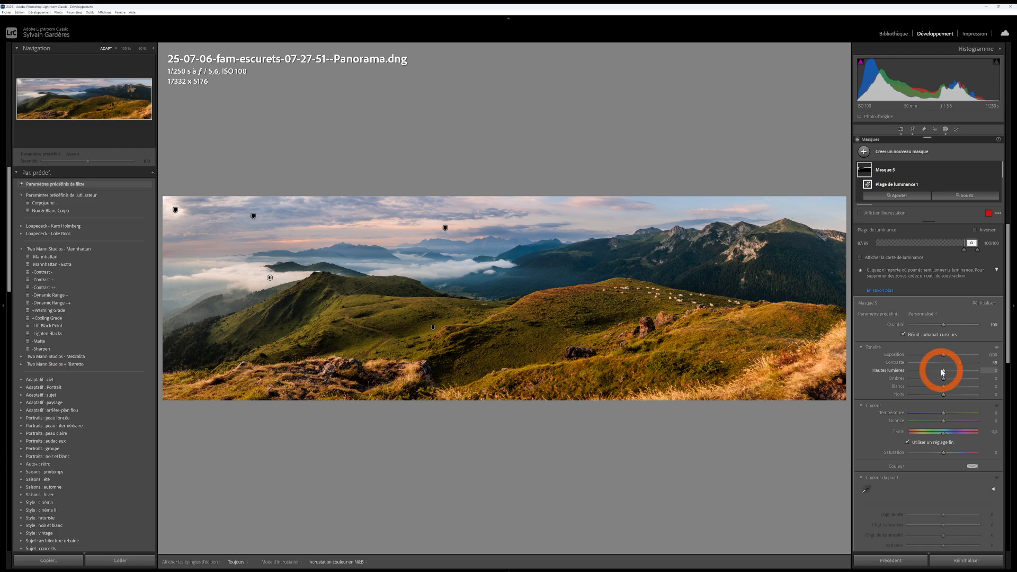
pyautogui.moveTo(943, 370); pyautogui.dragTo(926, 380)
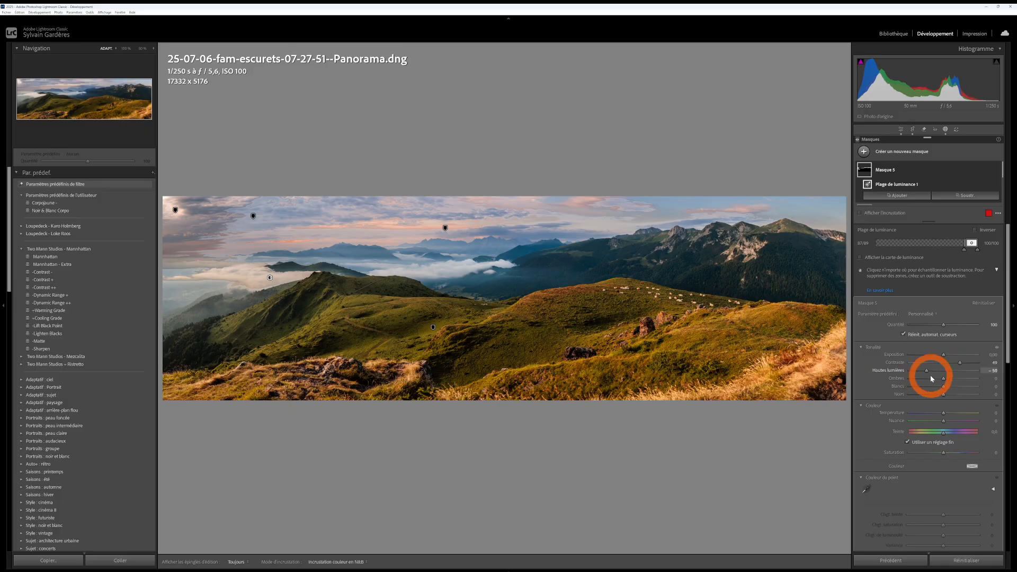
pyautogui.moveTo(930, 375); pyautogui.dragTo(940, 372)
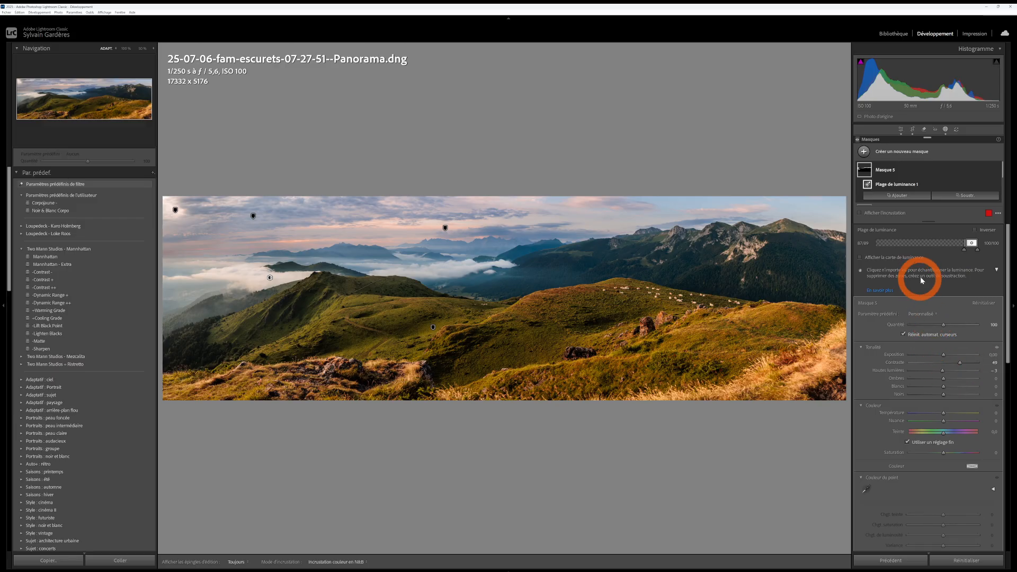
pyautogui.click(998, 170)
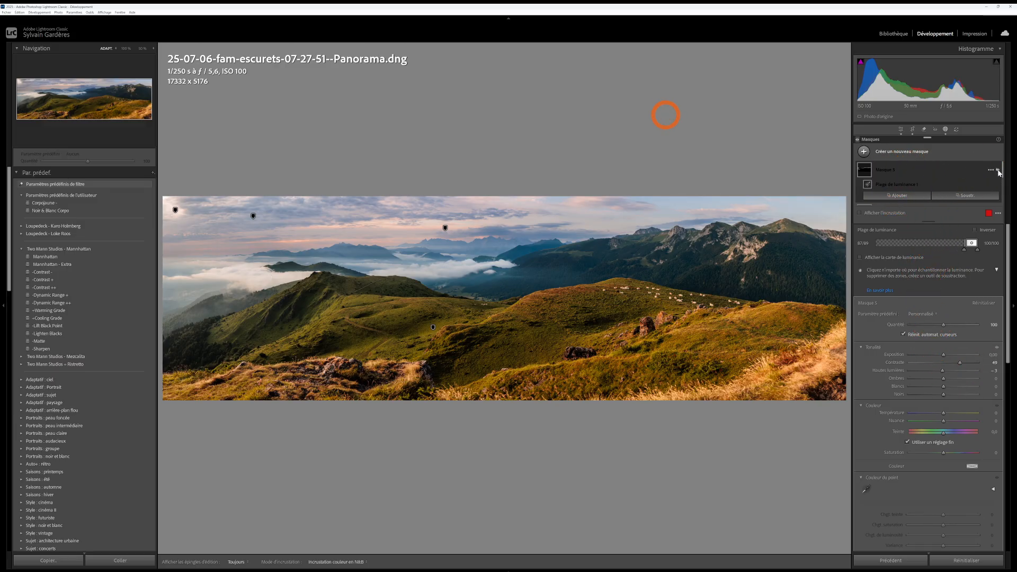
pyautogui.click(998, 170)
pyautogui.click(998, 170)
pyautogui.click(998, 170)
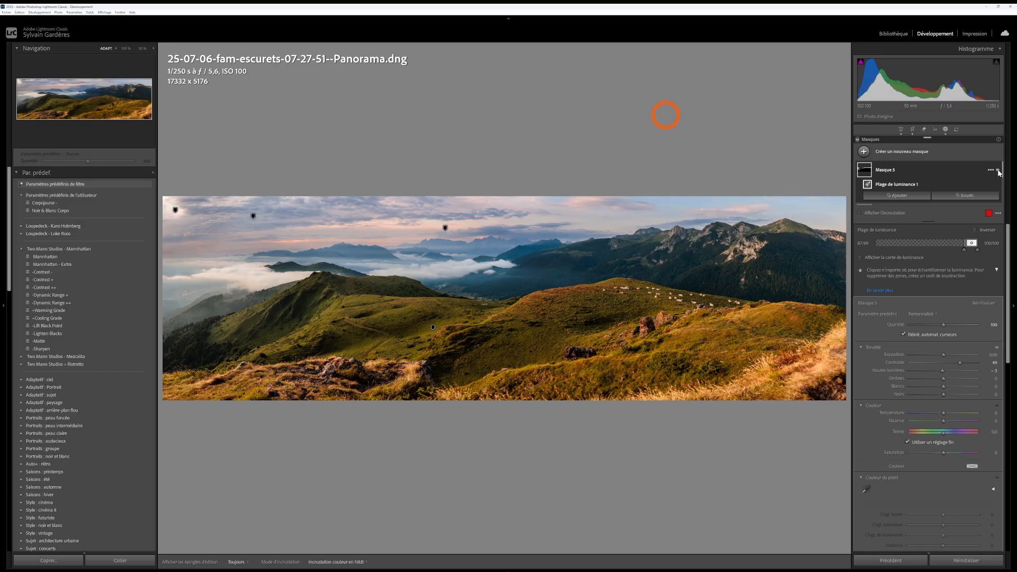
# Step: Reduce the luminance mask's contrast to 17 and compare the panorama with and without the mask
pyautogui.click(959, 364)
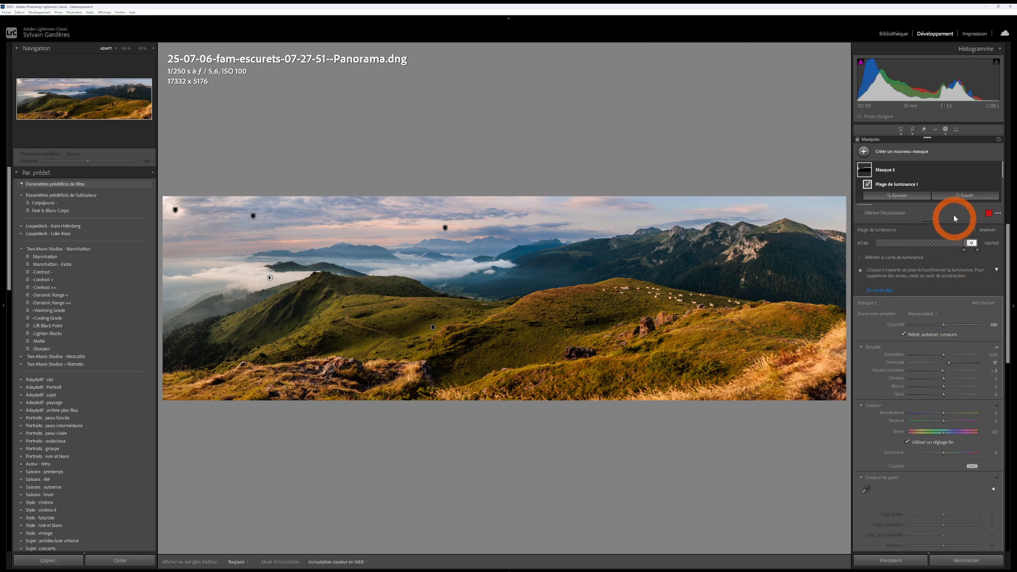
pyautogui.click(998, 171)
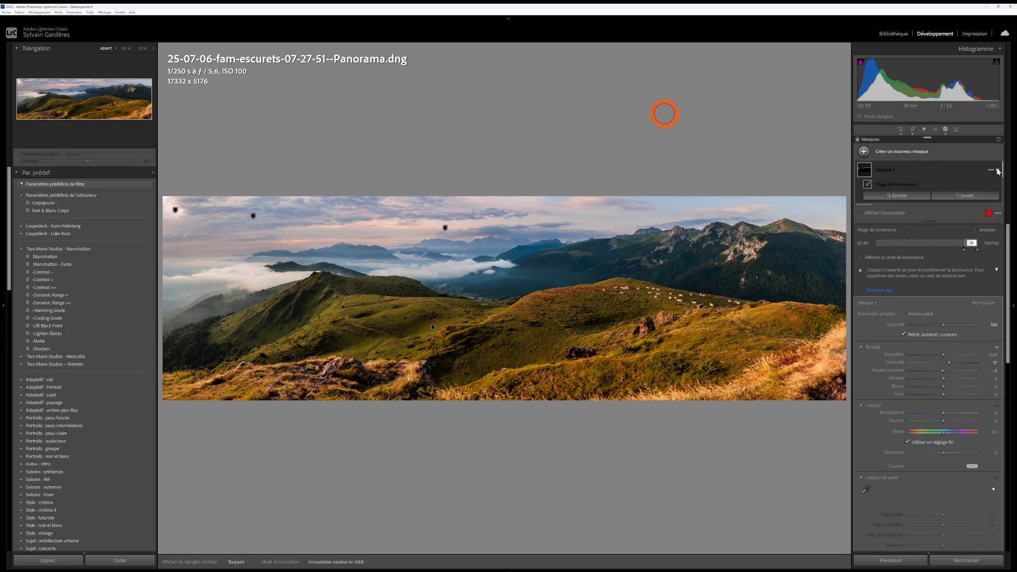
pyautogui.click(998, 171)
pyautogui.click(998, 171)
pyautogui.click(998, 170)
pyautogui.click(998, 170)
pyautogui.click(998, 170)
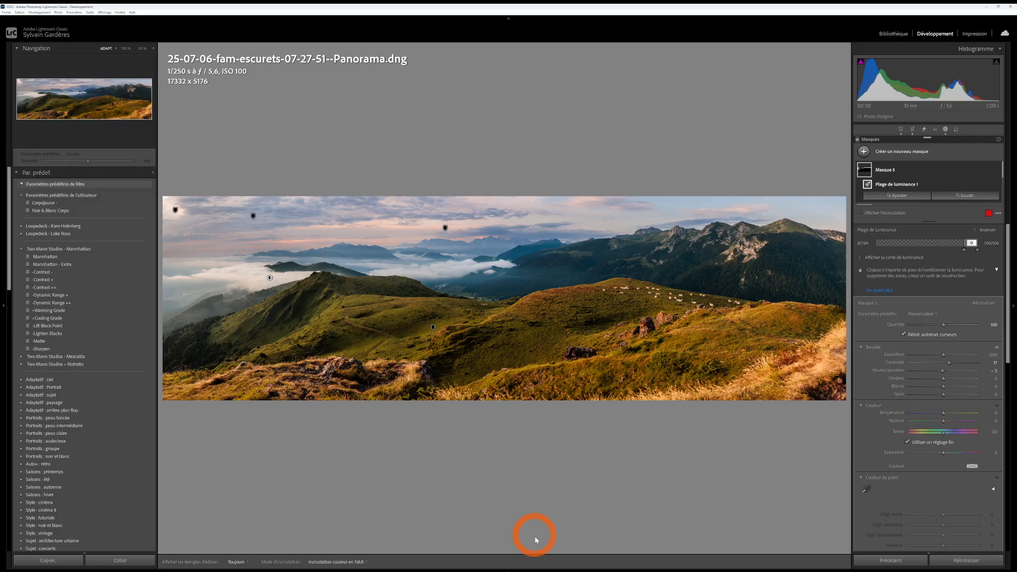
# Step: Compare the panorama with all masks disabled and enabled to judge the combined local adjustments
pyautogui.moveTo(518, 567)
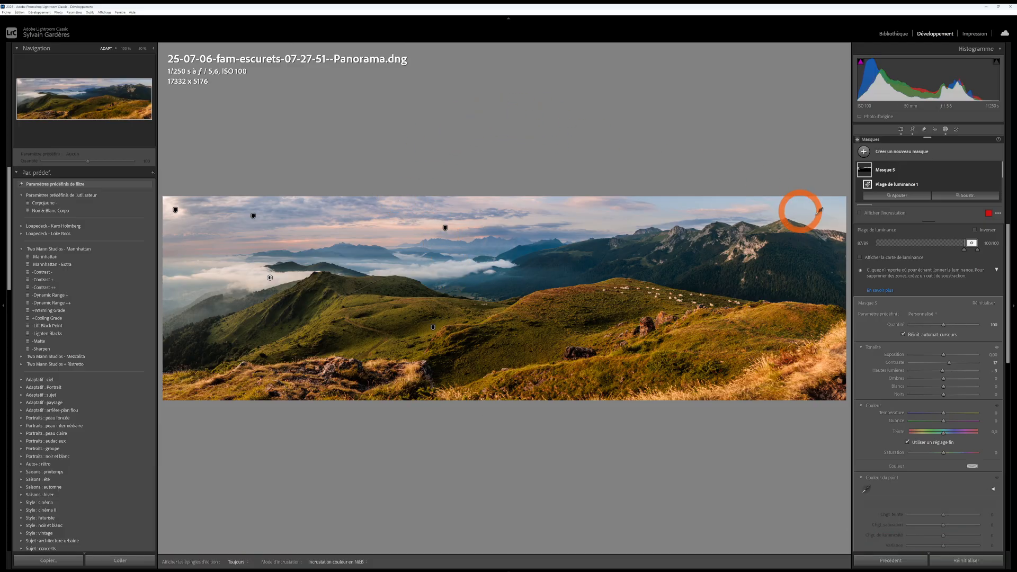
pyautogui.click(858, 140)
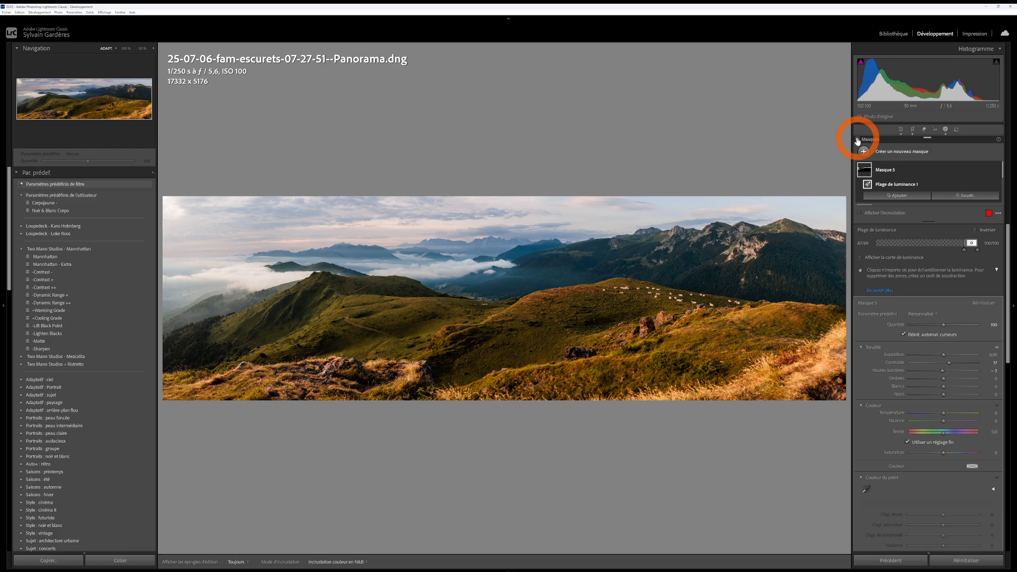
pyautogui.click(857, 140)
pyautogui.click(857, 140)
pyautogui.click(858, 140)
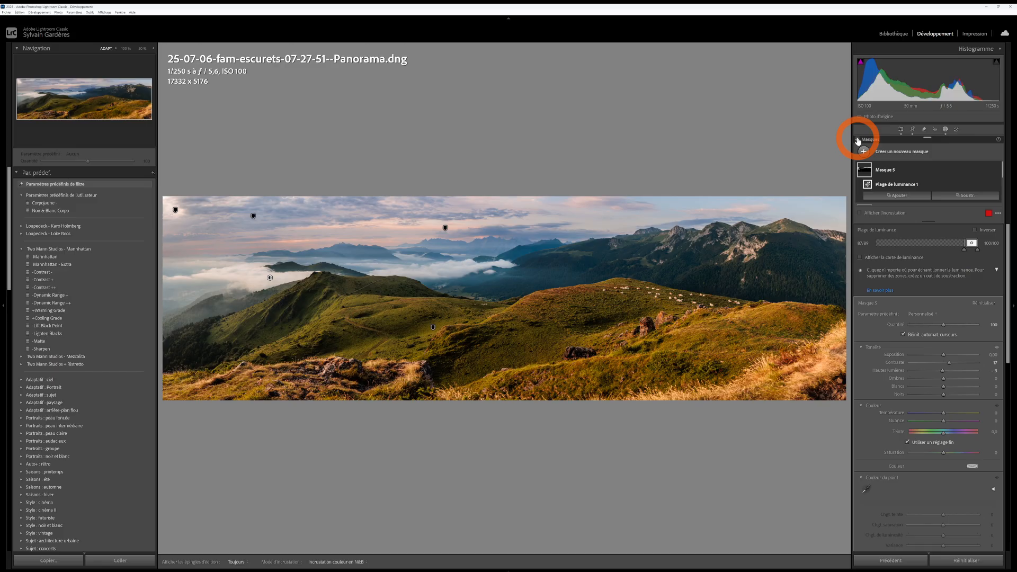
pyautogui.click(857, 139)
pyautogui.click(857, 140)
pyautogui.click(858, 140)
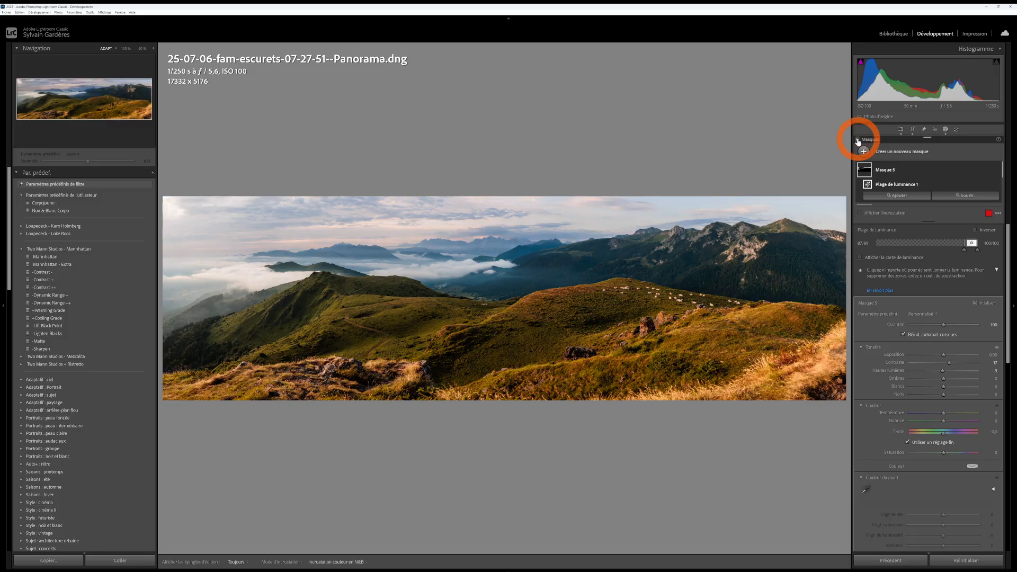
pyautogui.click(858, 139)
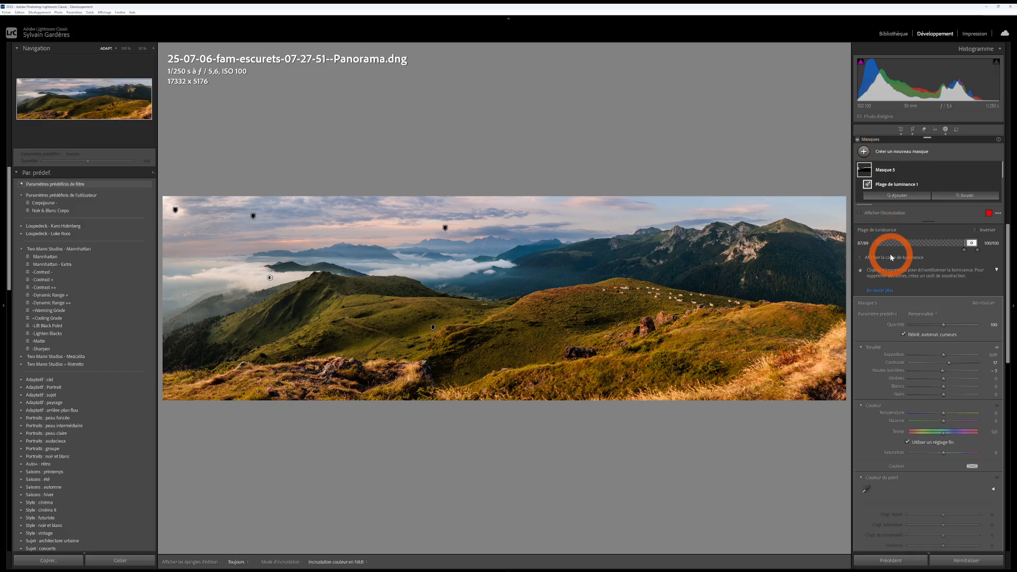
# Step: Select the hillside colour range mask, set its exposure to 0.10 and raise its contrast to 16
pyautogui.scroll(-1, 914, 174)
pyautogui.scroll(-3, 911, 180)
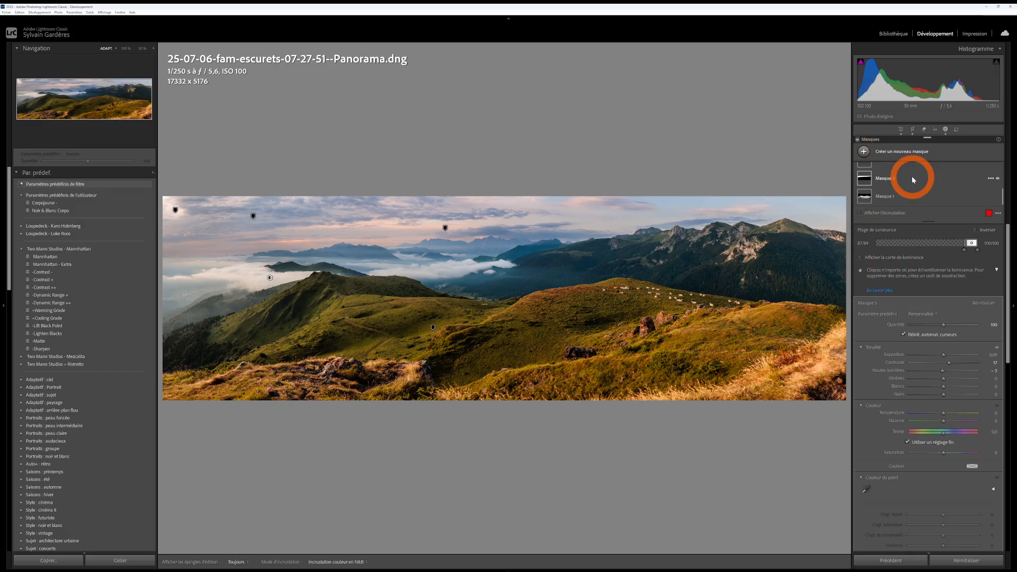
pyautogui.click(869, 197)
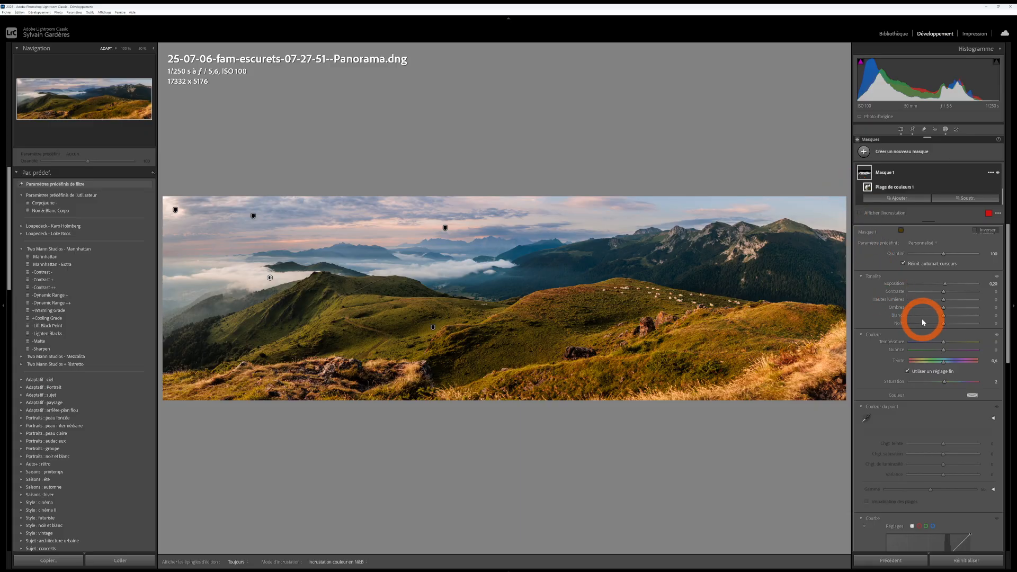
pyautogui.click(993, 341)
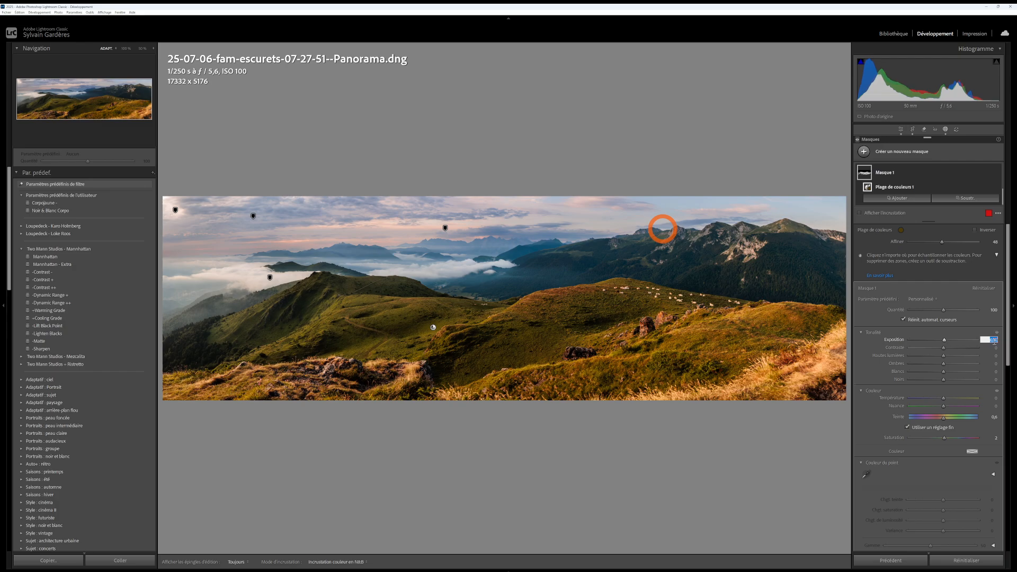
pyautogui.click(948, 347)
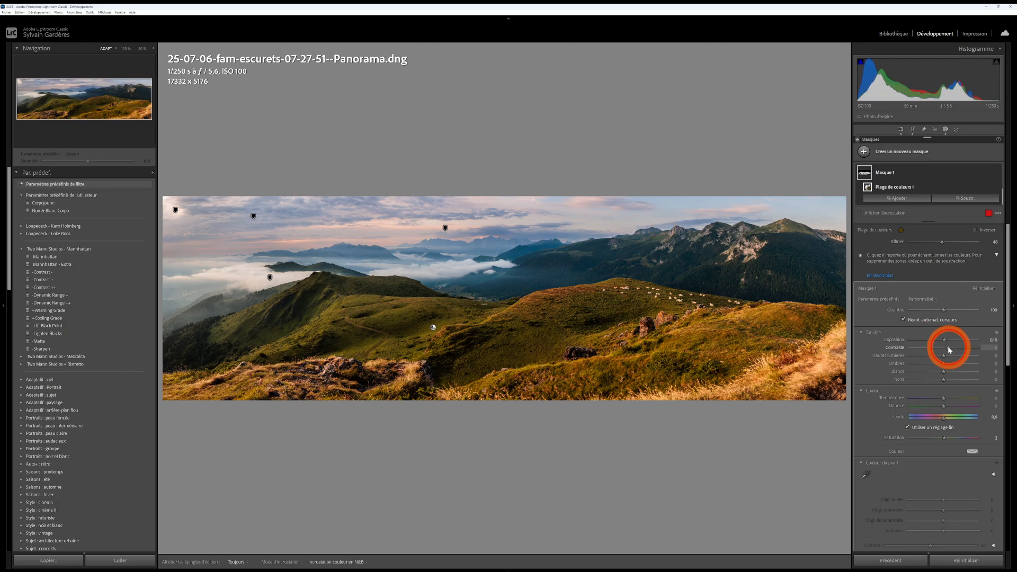
pyautogui.moveTo(948, 350); pyautogui.dragTo(949, 339)
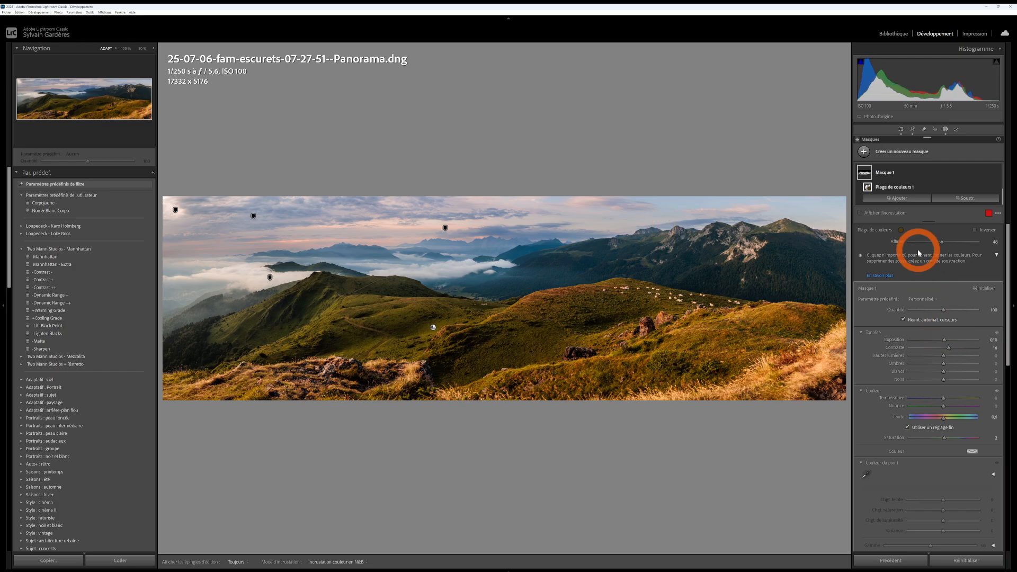
# Step: Toggle all masks off and on repeatedly to judge the effect of the revised hillside adjustments
pyautogui.click(856, 141)
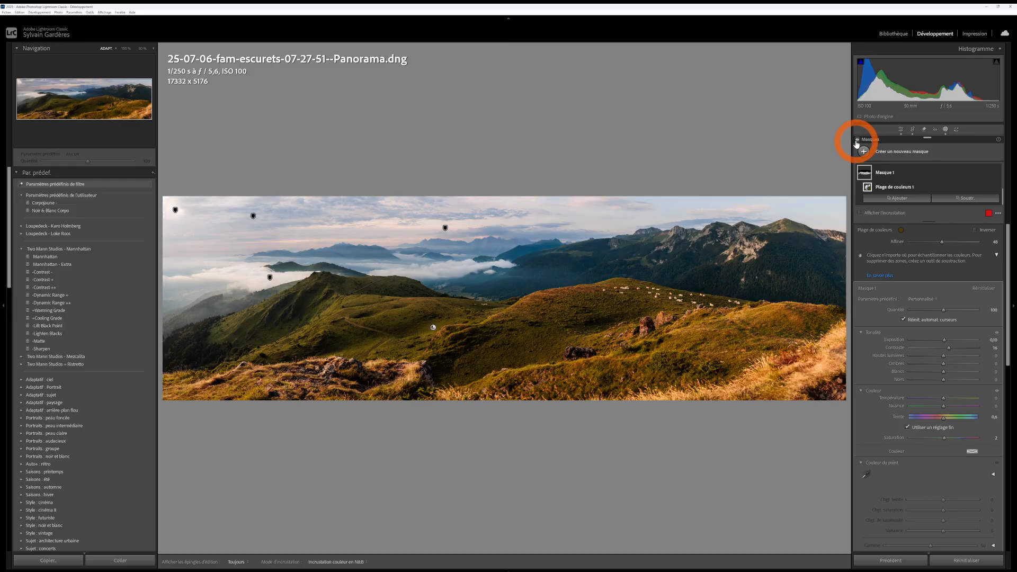
pyautogui.click(856, 141)
pyautogui.click(856, 141)
pyautogui.click(857, 141)
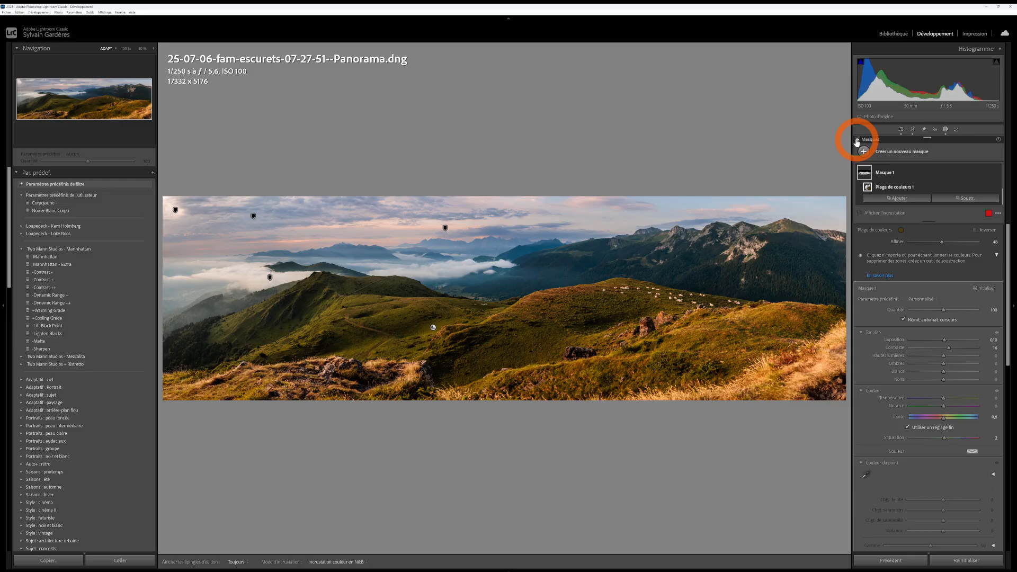
pyautogui.click(857, 141)
pyautogui.click(857, 140)
pyautogui.click(857, 140)
pyautogui.click(857, 140)
pyautogui.click(857, 141)
pyautogui.click(857, 140)
pyautogui.click(857, 140)
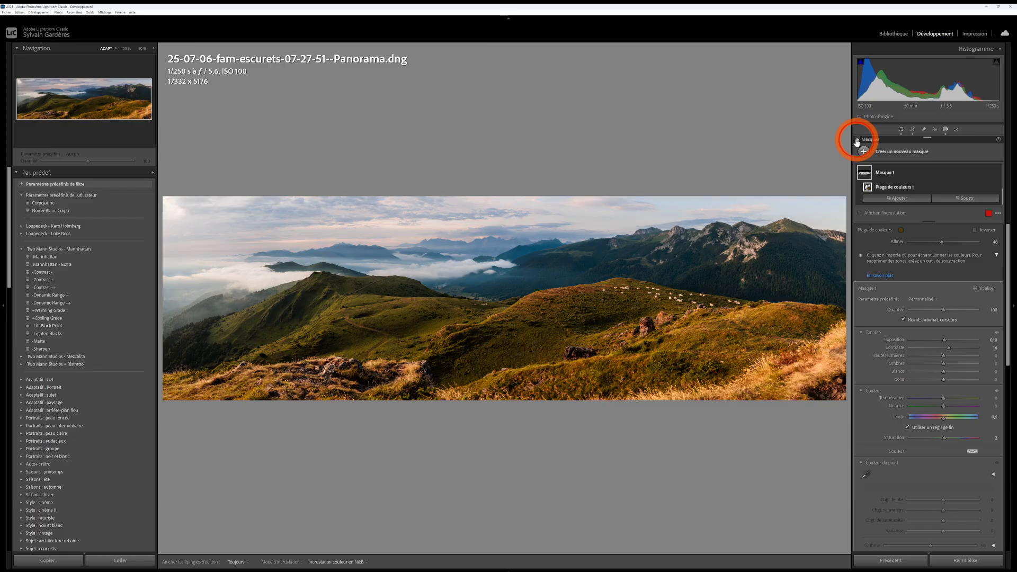
pyautogui.click(857, 140)
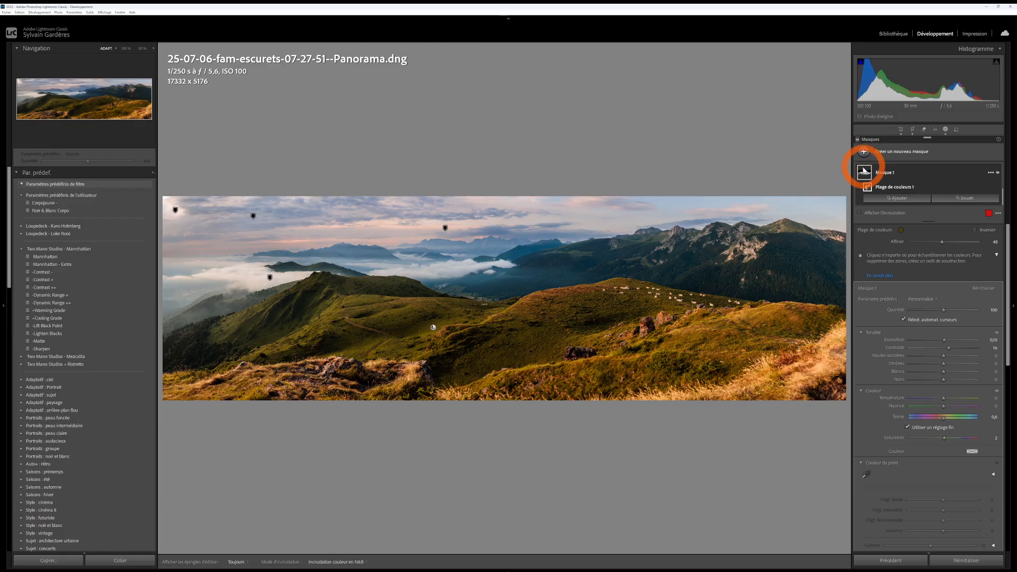
# Step: Select the sky mask, set its exposure to 0.02 and fine-tune its highlights
pyautogui.scroll(1, 919, 185)
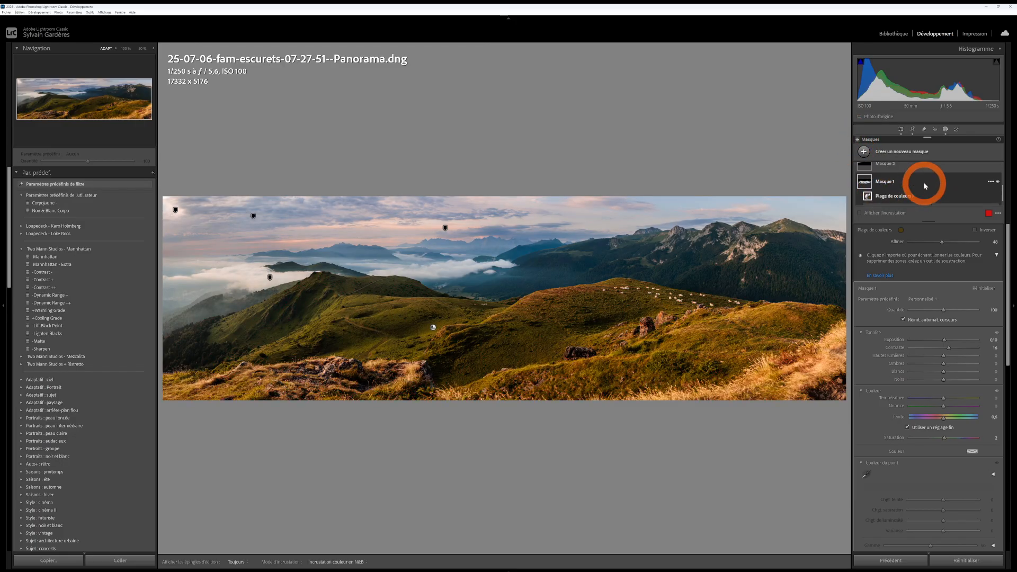
pyautogui.scroll(1, 924, 185)
pyautogui.click(864, 171)
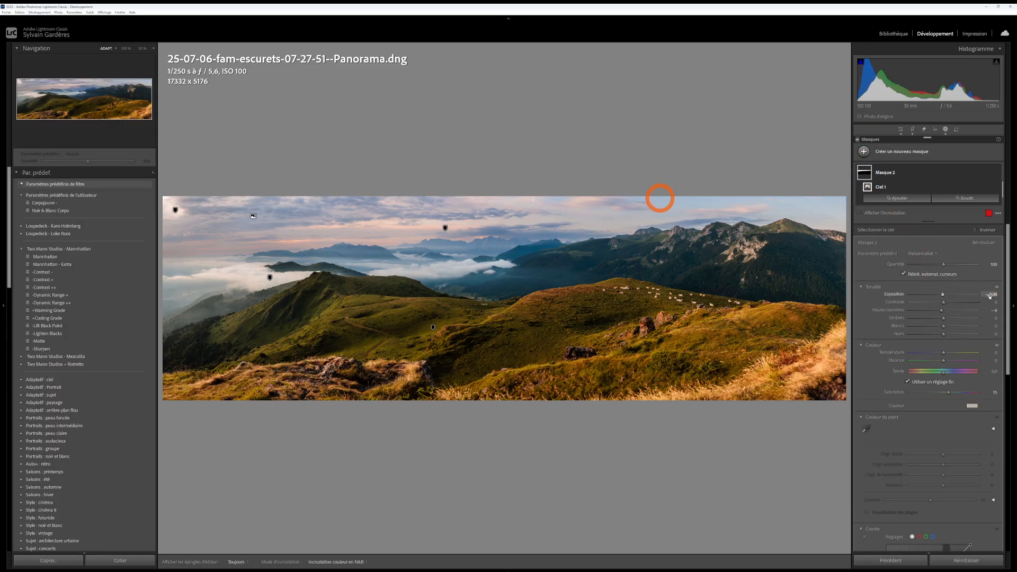
pyautogui.click(990, 295)
pyautogui.doubleClick(942, 310)
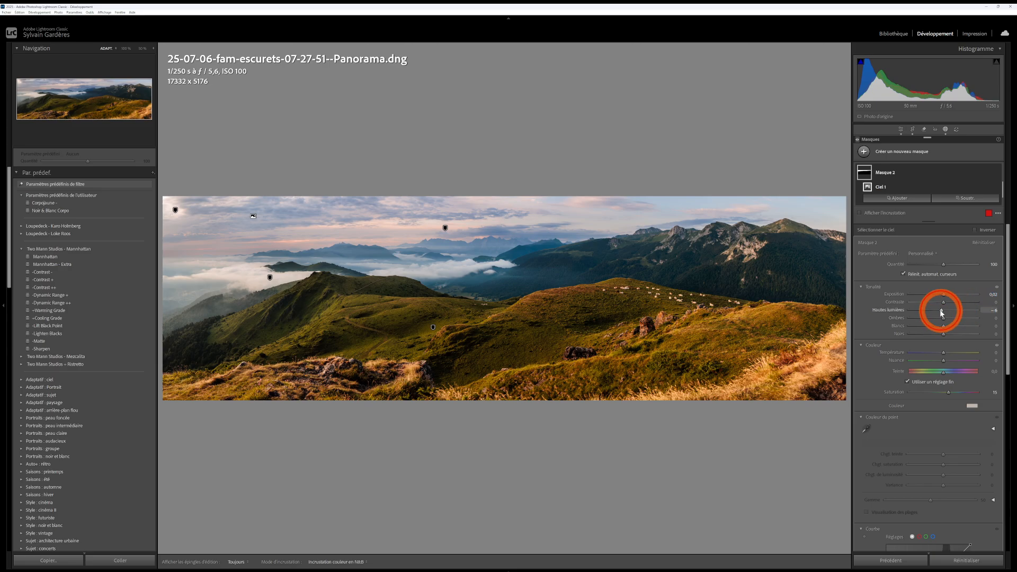
pyautogui.scroll(-5, 953, 365)
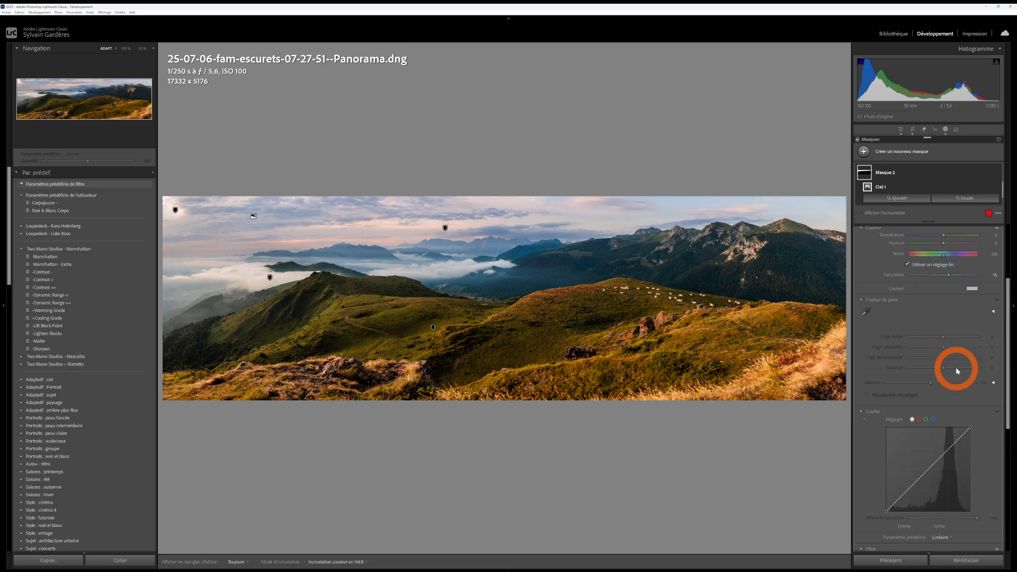
# Step: Compare the panorama with all masks disabled and enabled to check the revised sky adjustment
pyautogui.click(858, 140)
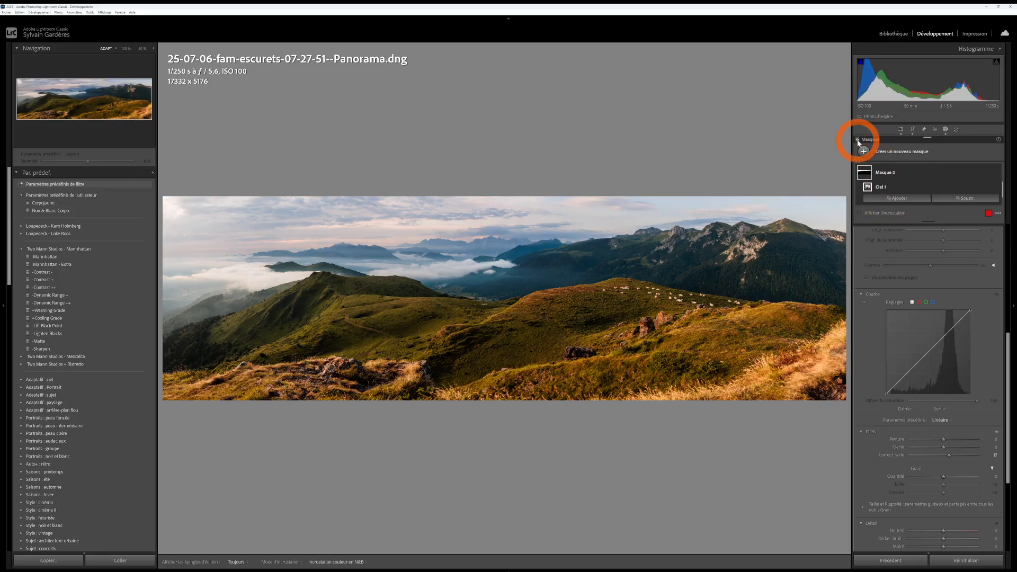
pyautogui.click(858, 140)
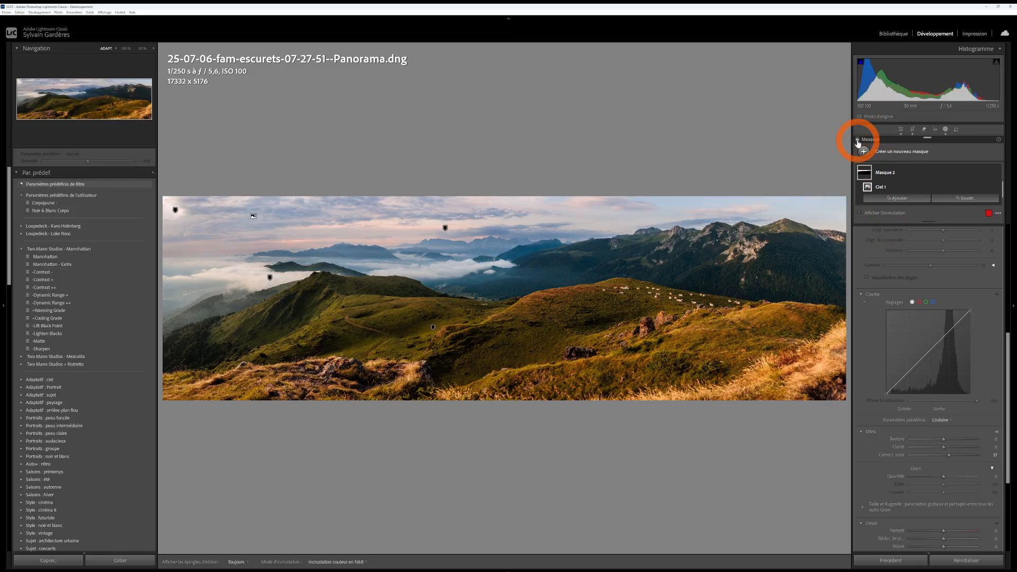
pyautogui.click(858, 141)
pyautogui.click(858, 140)
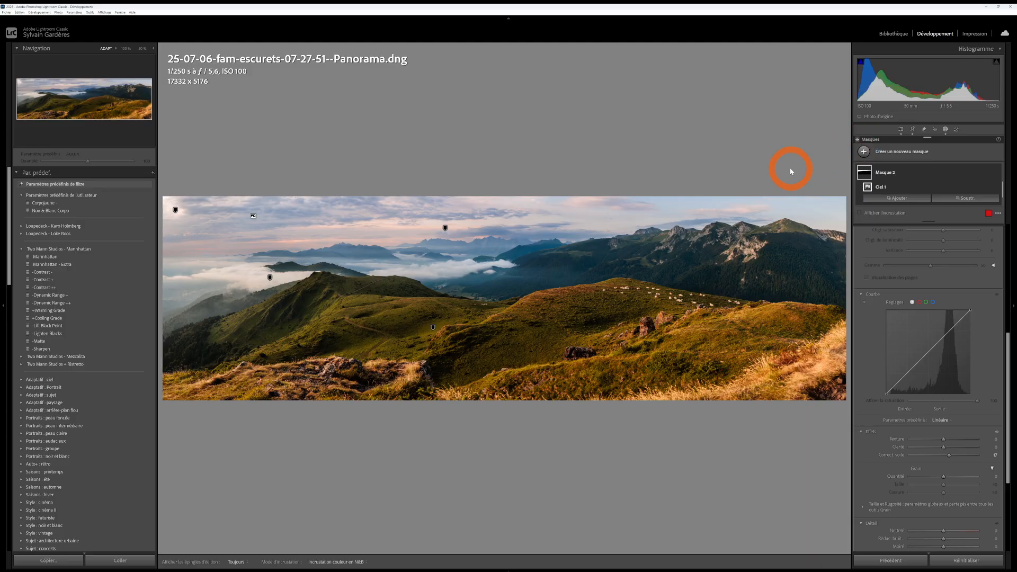
# Step: Switch to File Explorer, open the studio's pinned permanent folder and move its window aside
pyautogui.moveTo(595, 568)
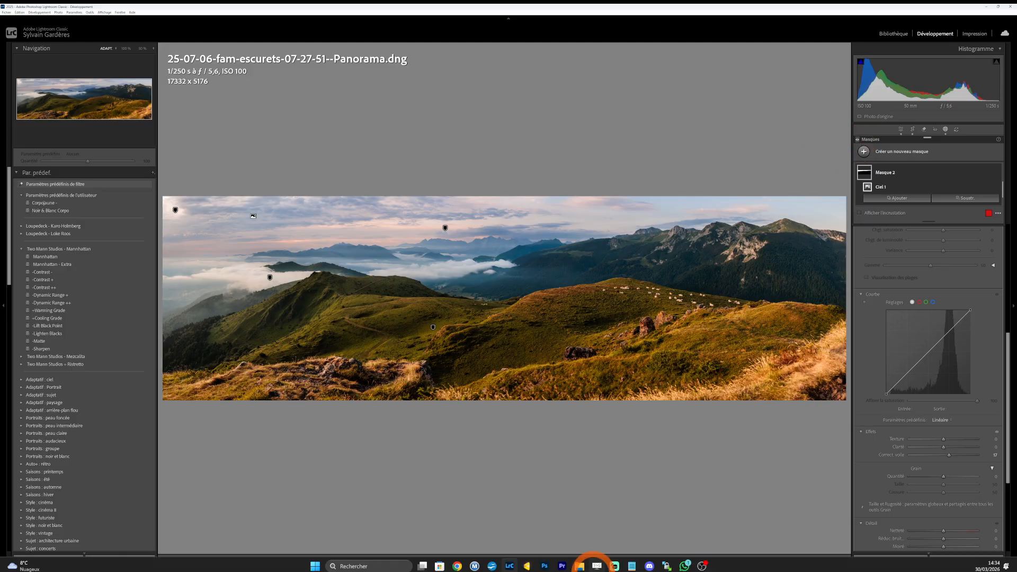
pyautogui.rightClick(579, 567)
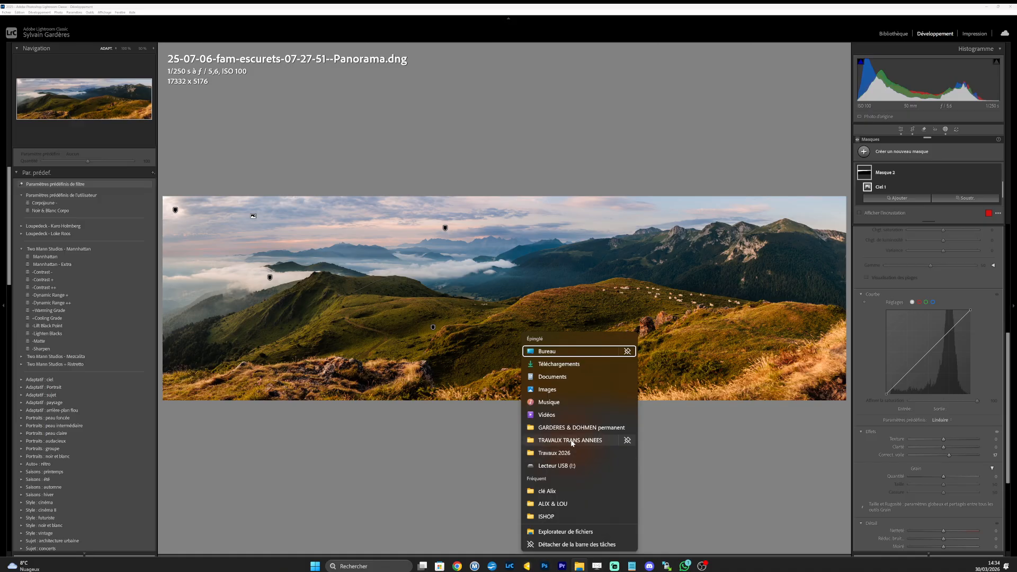
pyautogui.click(588, 428)
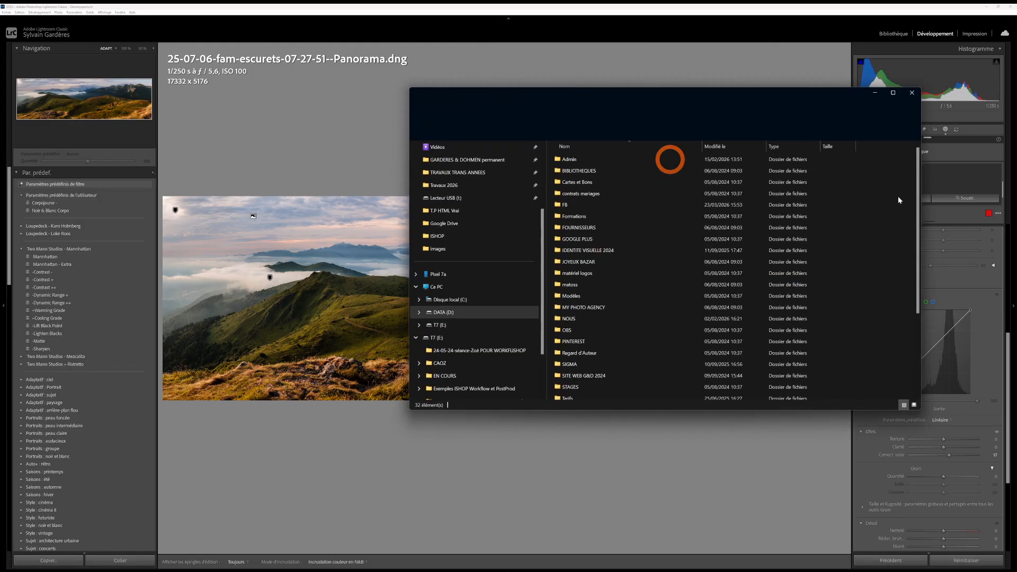
pyautogui.moveTo(753, 99); pyautogui.dragTo(1016, 196)
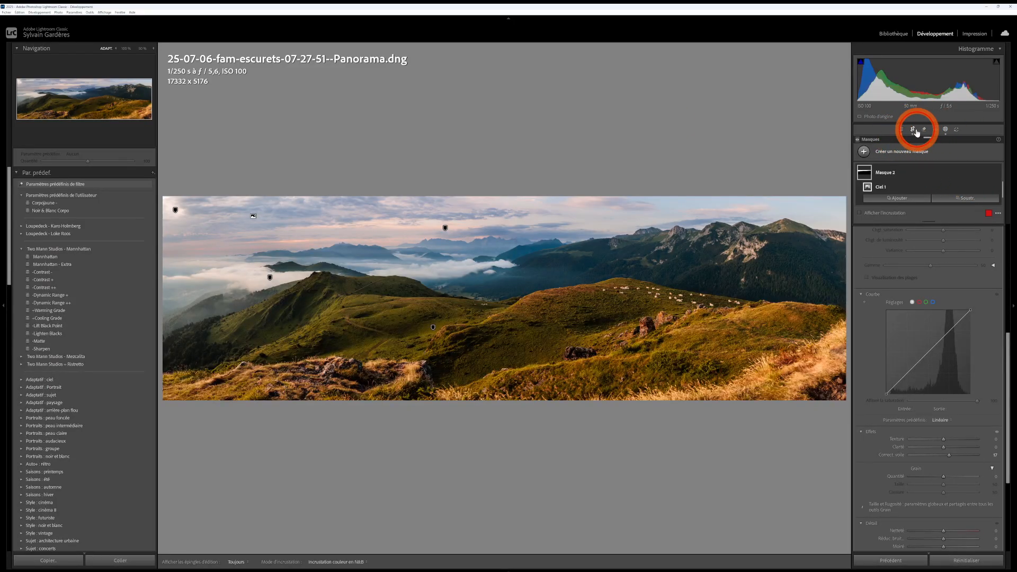
# Step: Set the crop to a custom 4000 x 1333 aspect ratio, consulting the studio's permanent folder in File Explorer
pyautogui.click(914, 130)
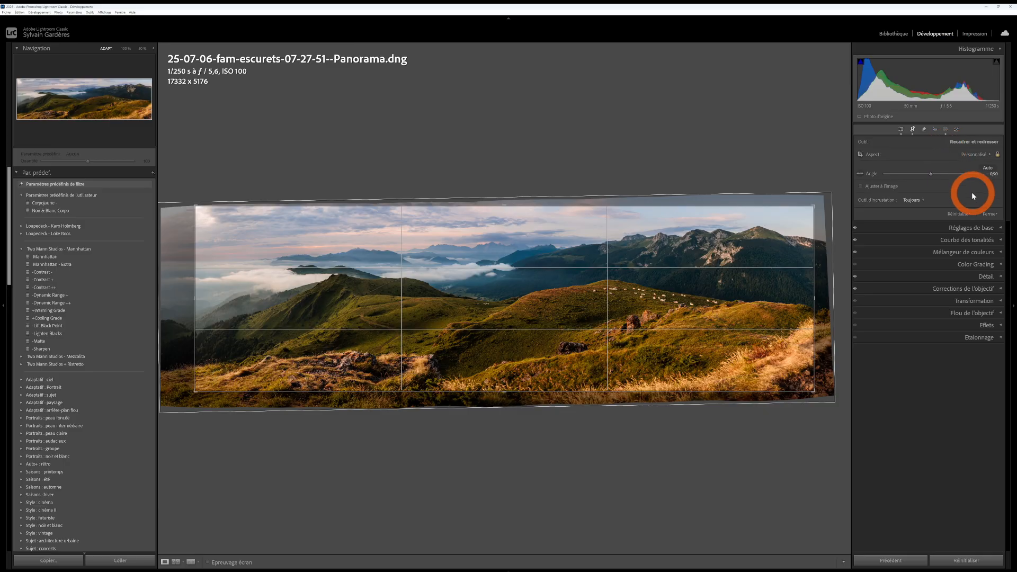
pyautogui.click(975, 154)
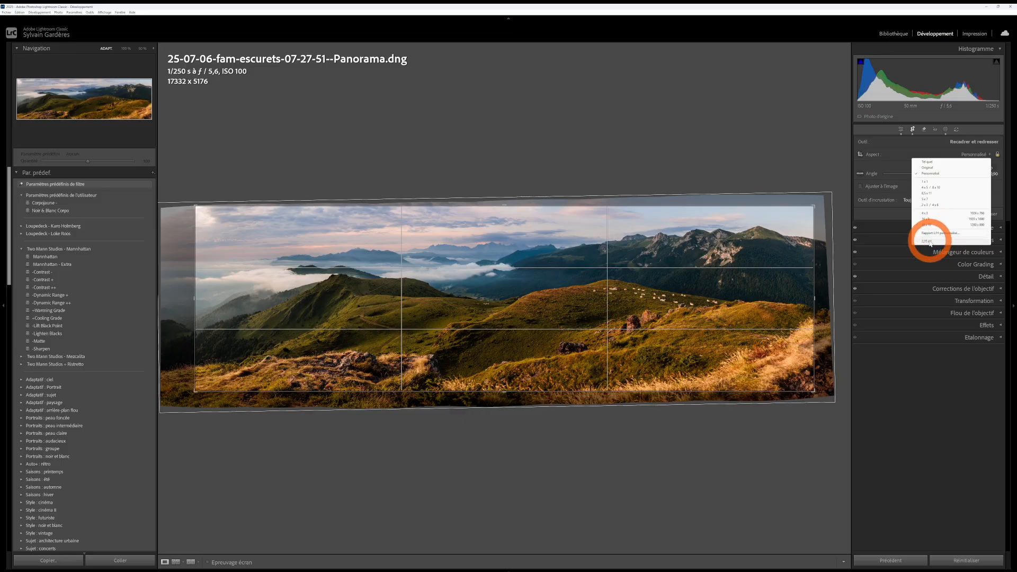
pyautogui.click(932, 234)
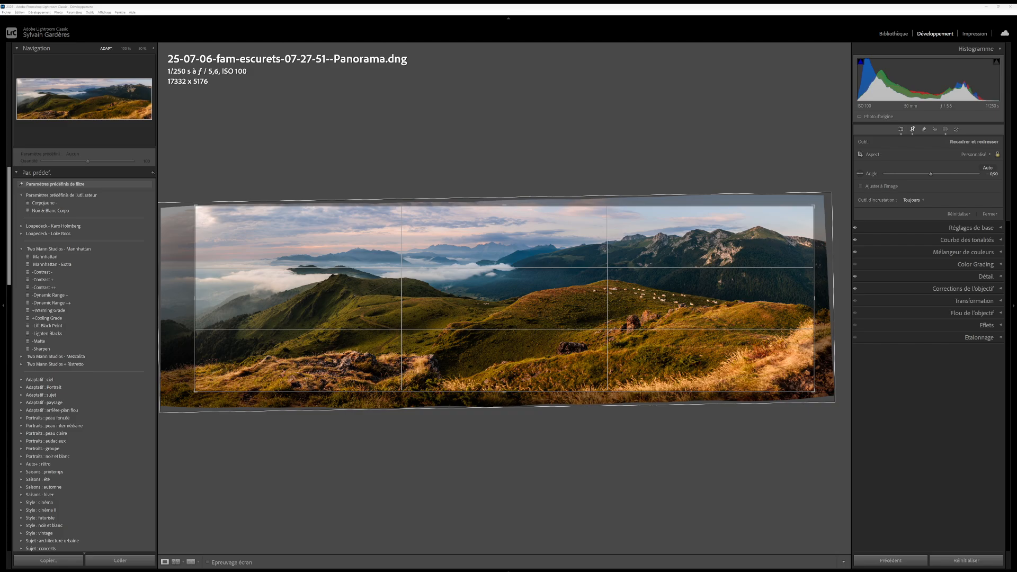
pyautogui.moveTo(902, 182); pyautogui.dragTo(644, 83)
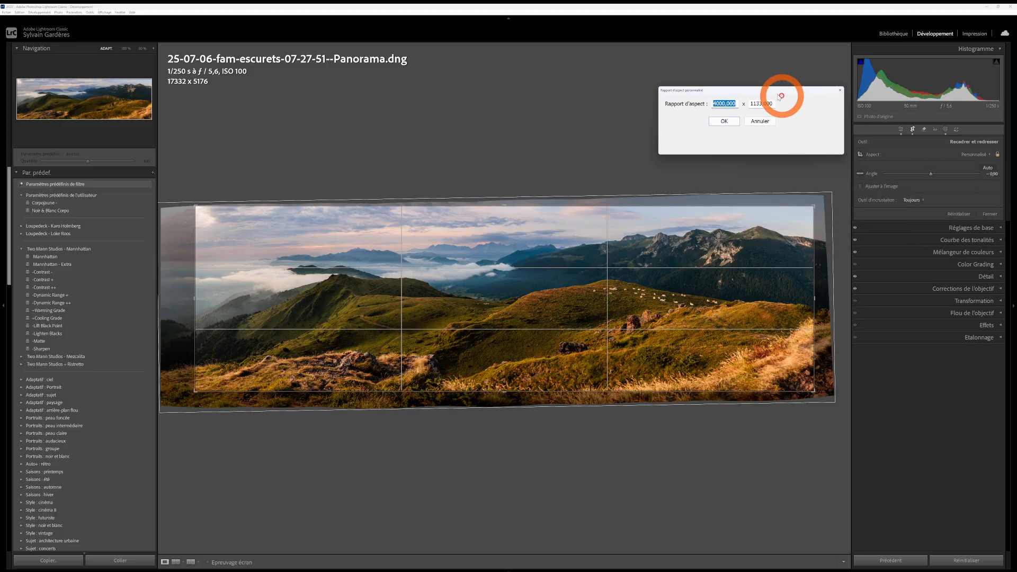
pyautogui.moveTo(613, 571)
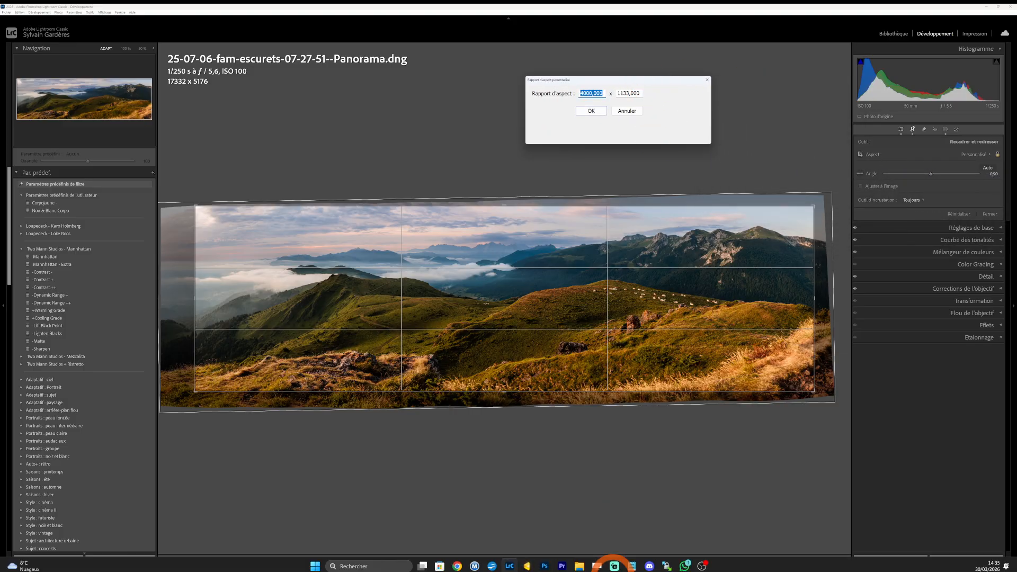
pyautogui.rightClick(579, 565)
pyautogui.click(583, 429)
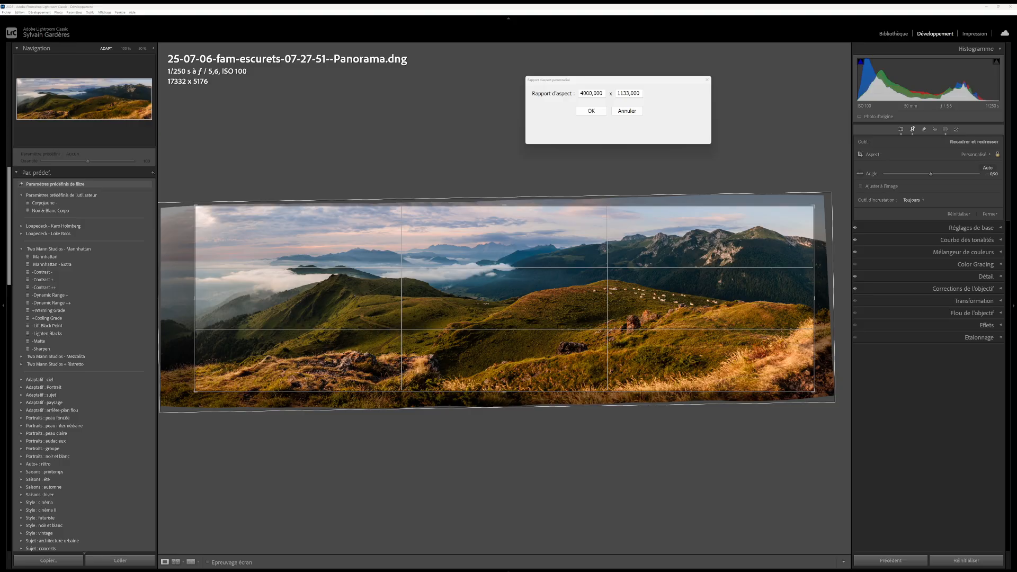
pyautogui.click(625, 94)
pyautogui.click(623, 94)
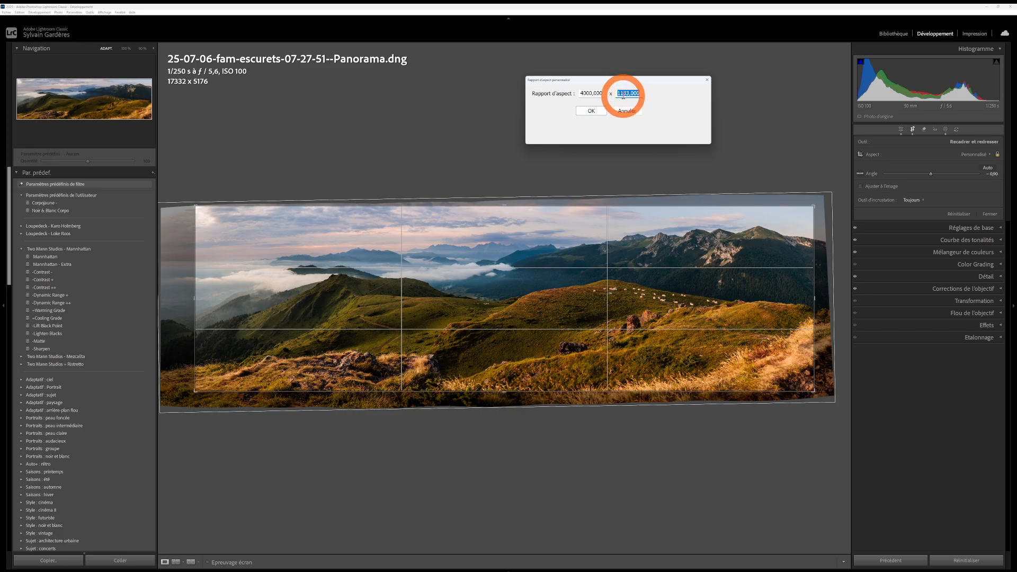
pyautogui.click(624, 96)
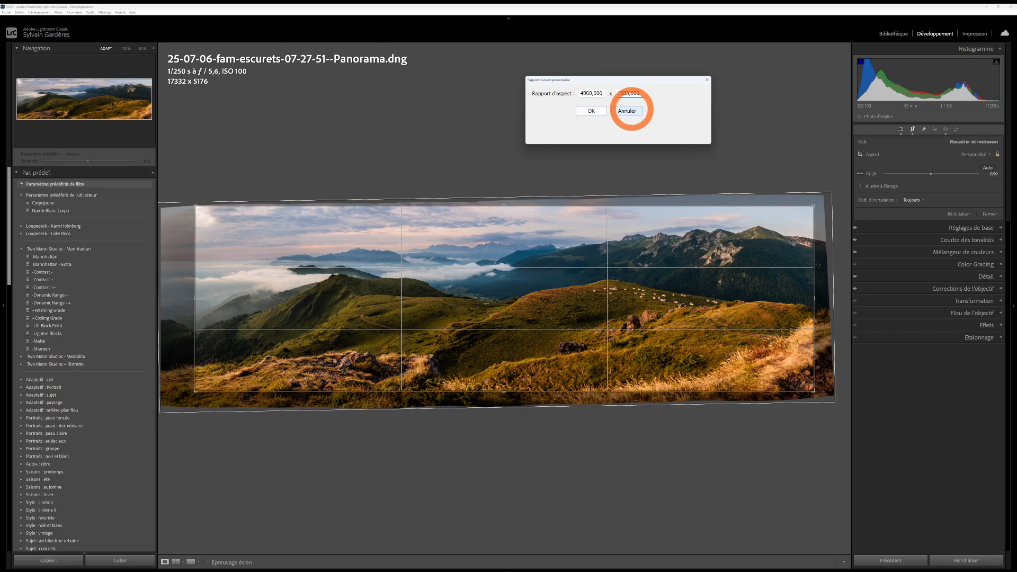
pyautogui.click(585, 111)
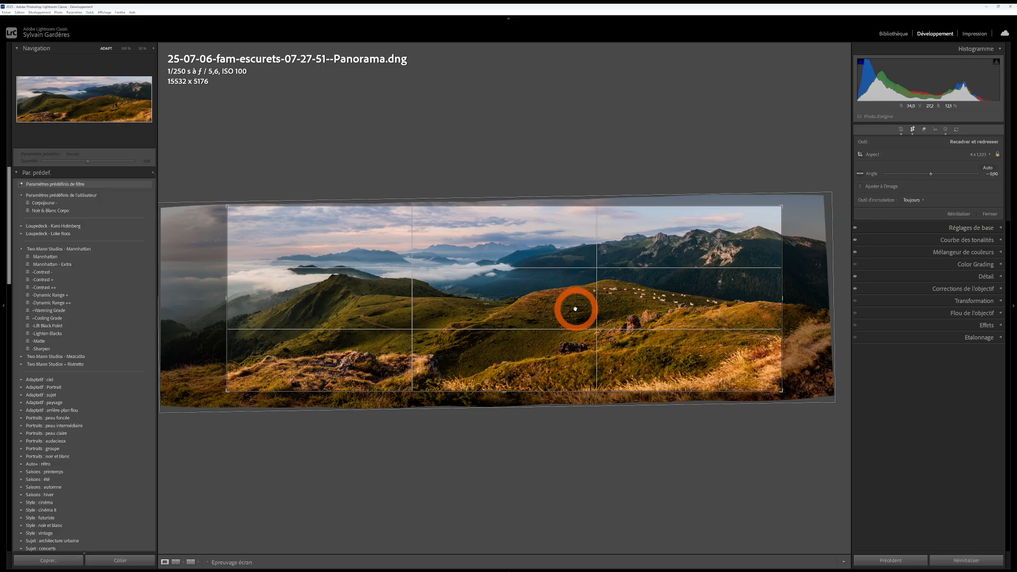
# Step: Reposition the panorama within the crop frame, enlarge the frame to about 16186 x 5394 pixels and apply the crop
pyautogui.moveTo(473, 307)
pyautogui.mouseDown()
pyautogui.moveTo(468, 297)
pyautogui.moveTo(460, 307)
pyautogui.mouseUp()
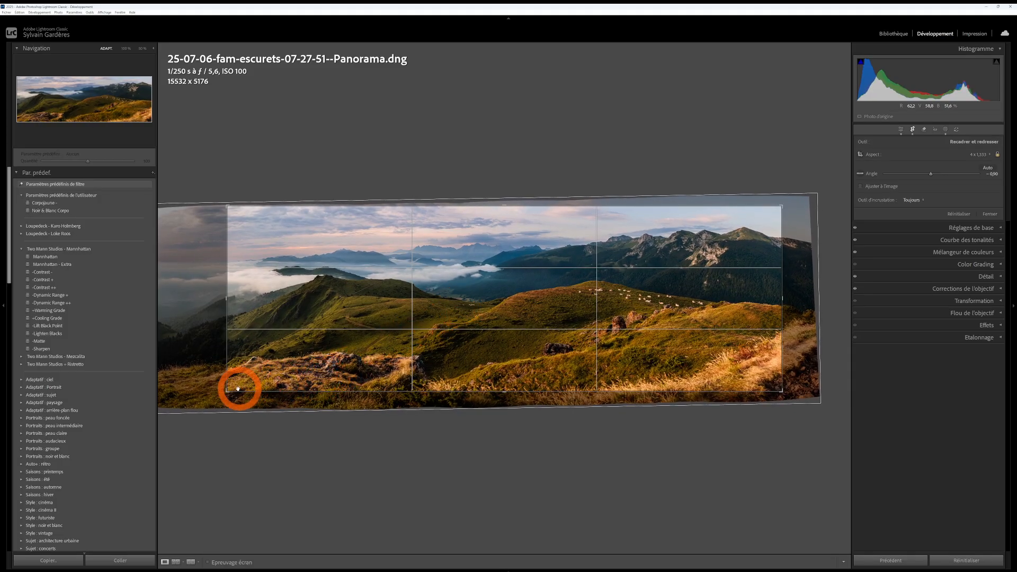
pyautogui.moveTo(227, 391); pyautogui.dragTo(216, 402)
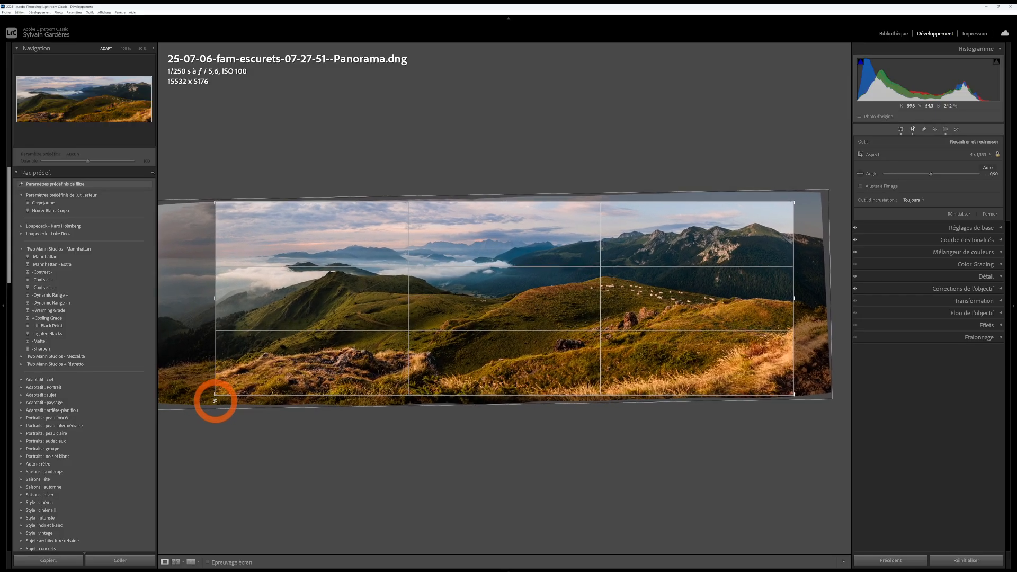
pyautogui.doubleClick(504, 317)
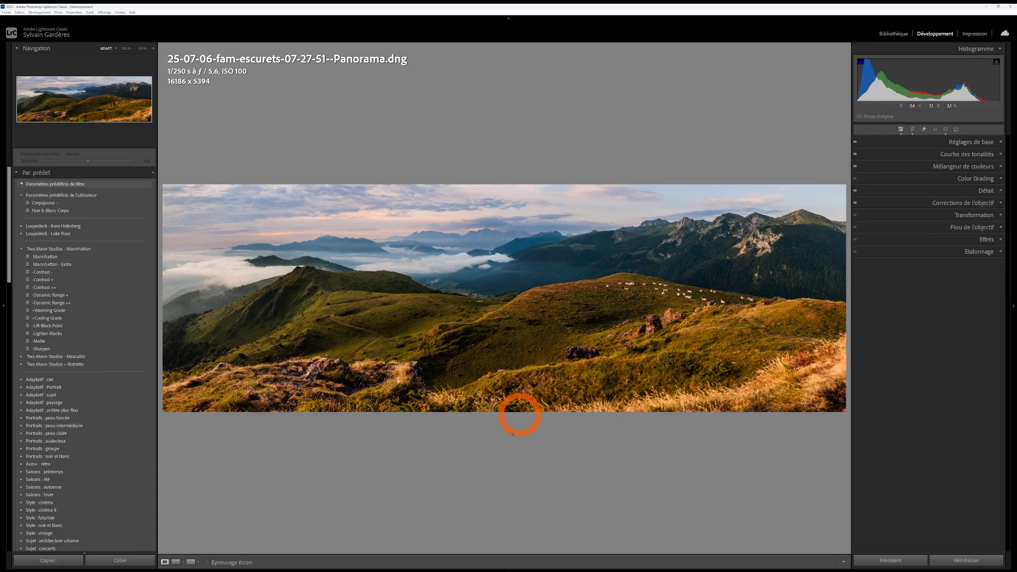
# Step: Compare the panorama before and after development side by side and examine the final version full screen
pyautogui.moveTo(510, 565)
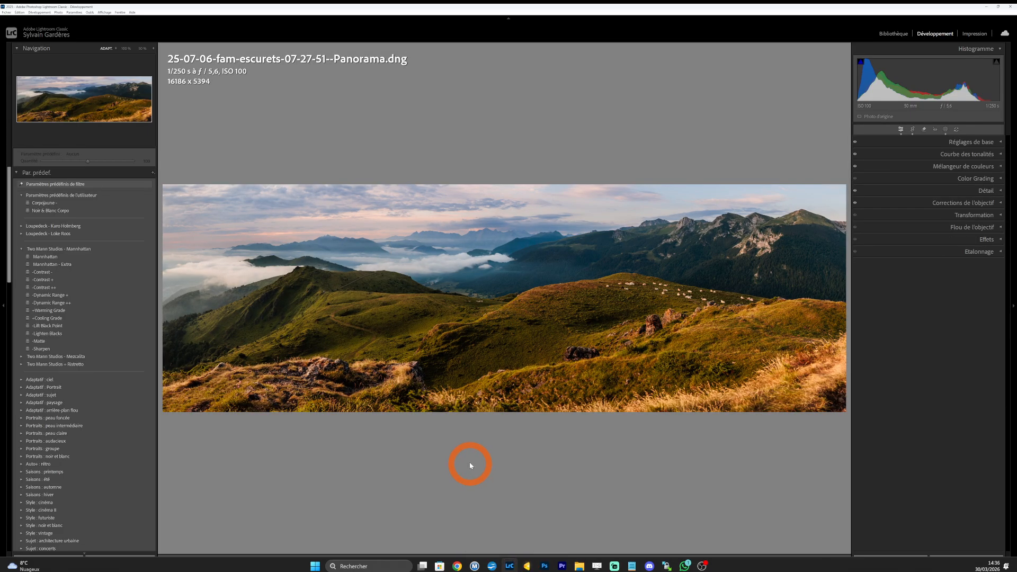
pyautogui.rightClick(411, 465)
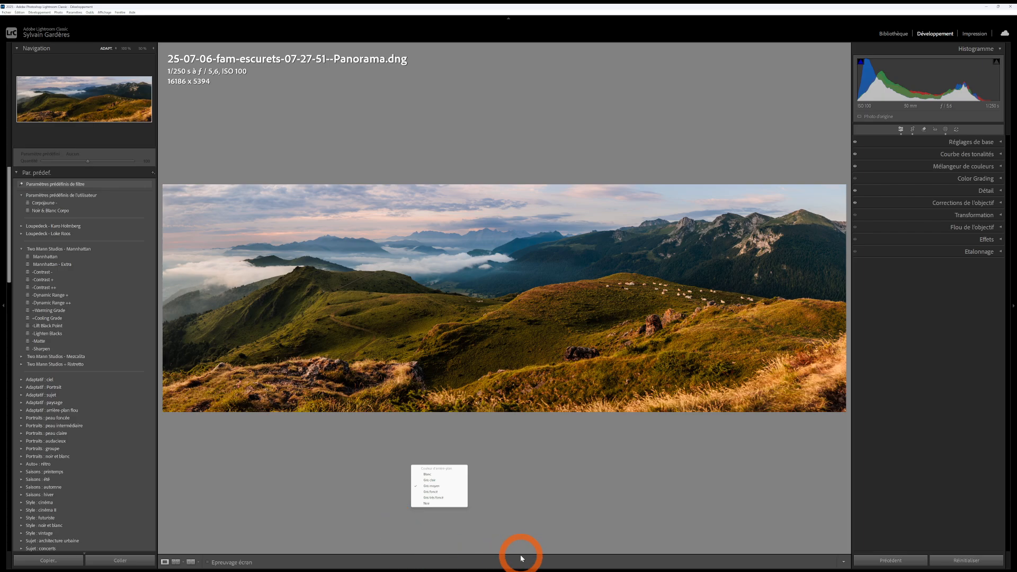
pyautogui.click(192, 563)
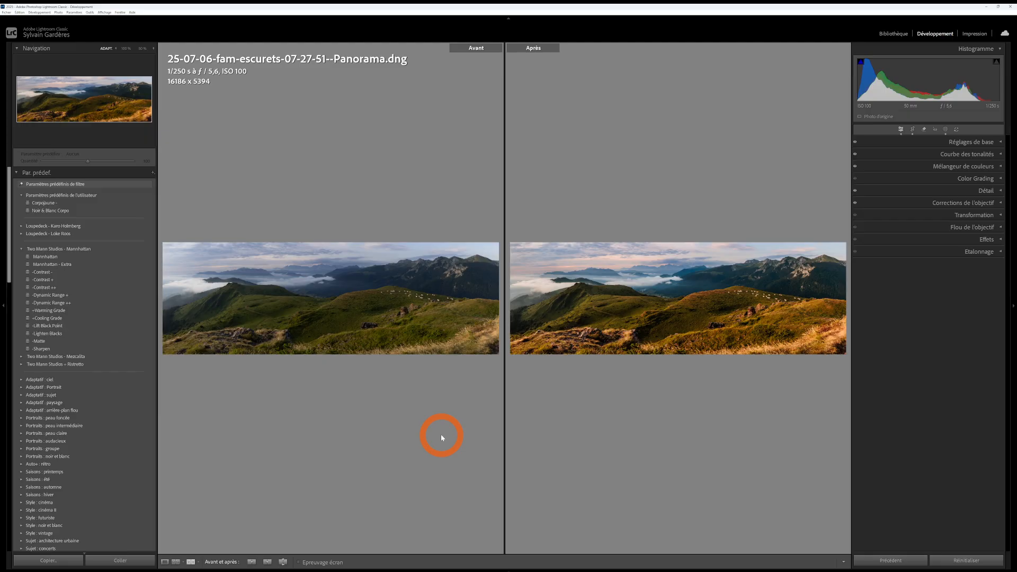
pyautogui.press('f')
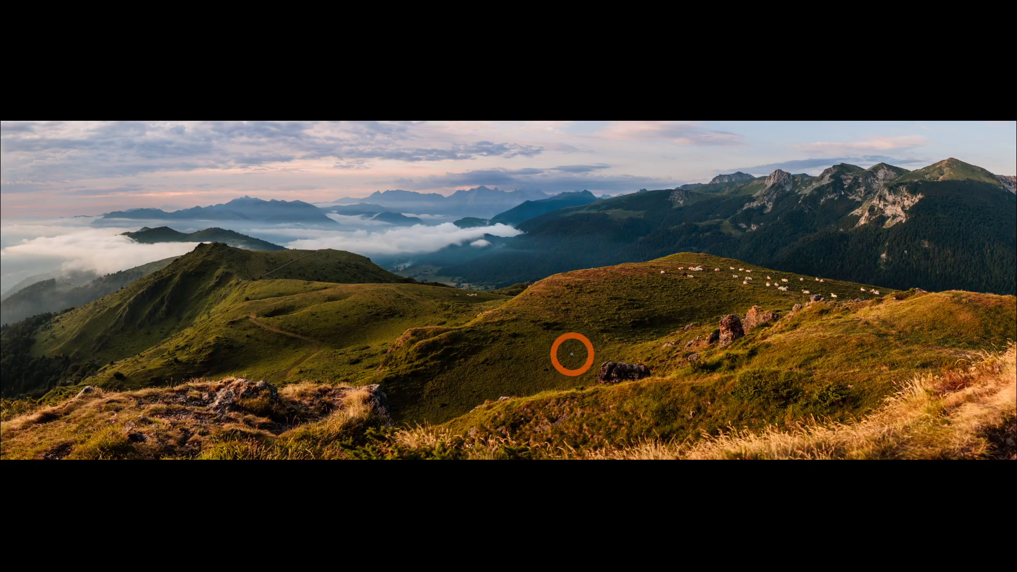
# Step: Leave full screen, compare the panorama before and after with panels hidden and lights out, and bring back the filmstrip and toolbar
pyautogui.press('f')
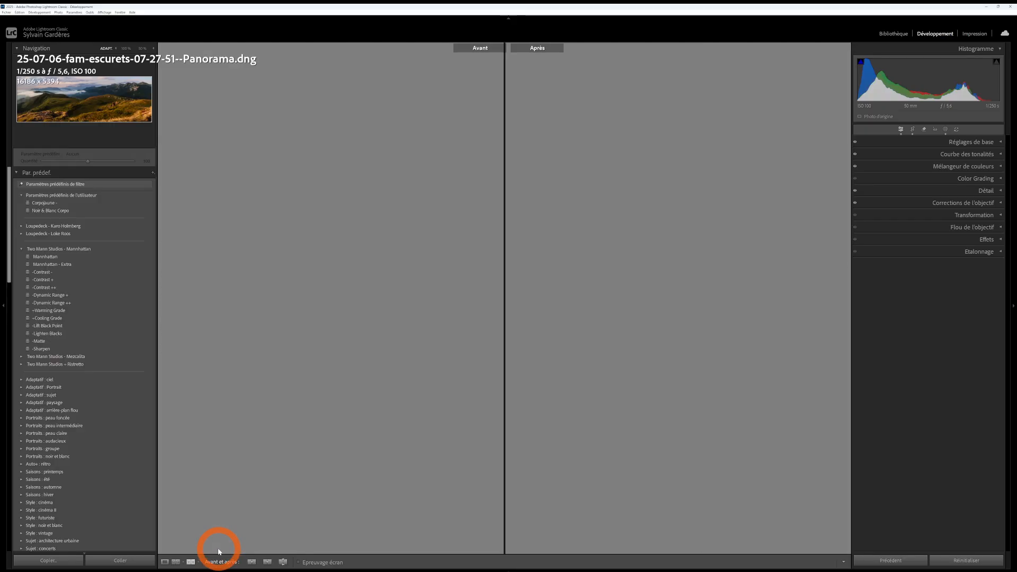
pyautogui.hotkey('shift', 'Tab')
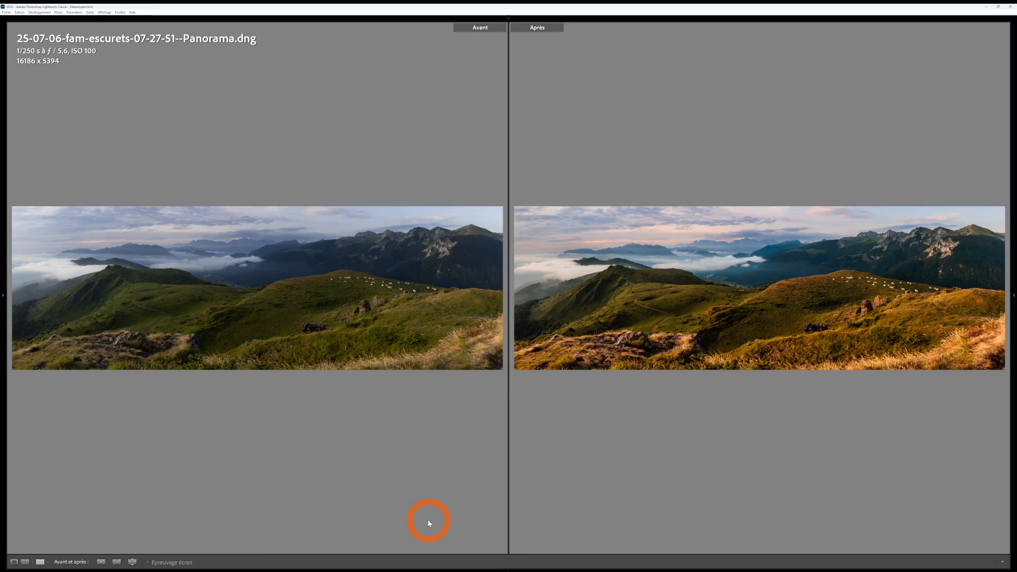
pyautogui.press('l')
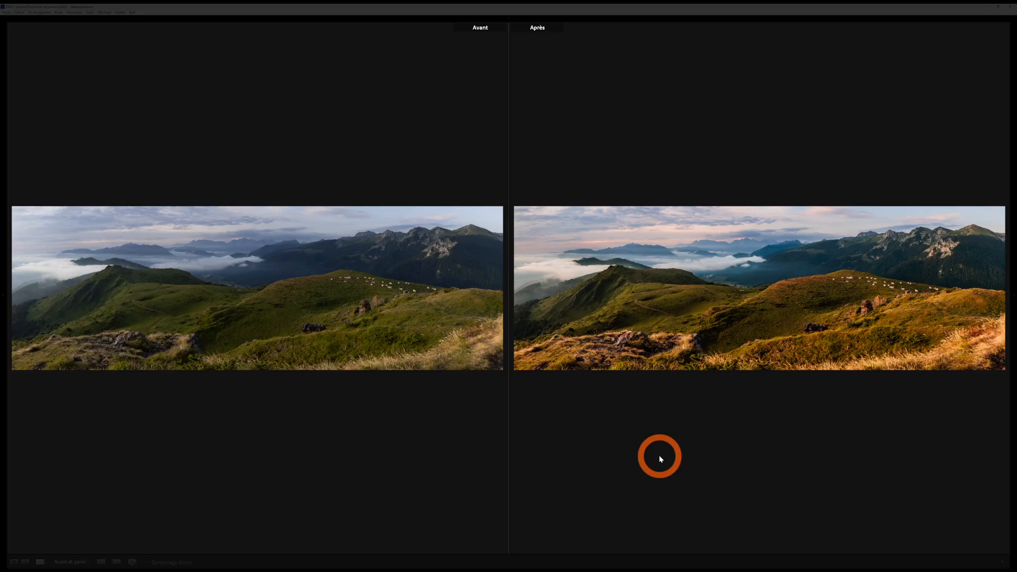
pyautogui.press('l')
pyautogui.press('l')
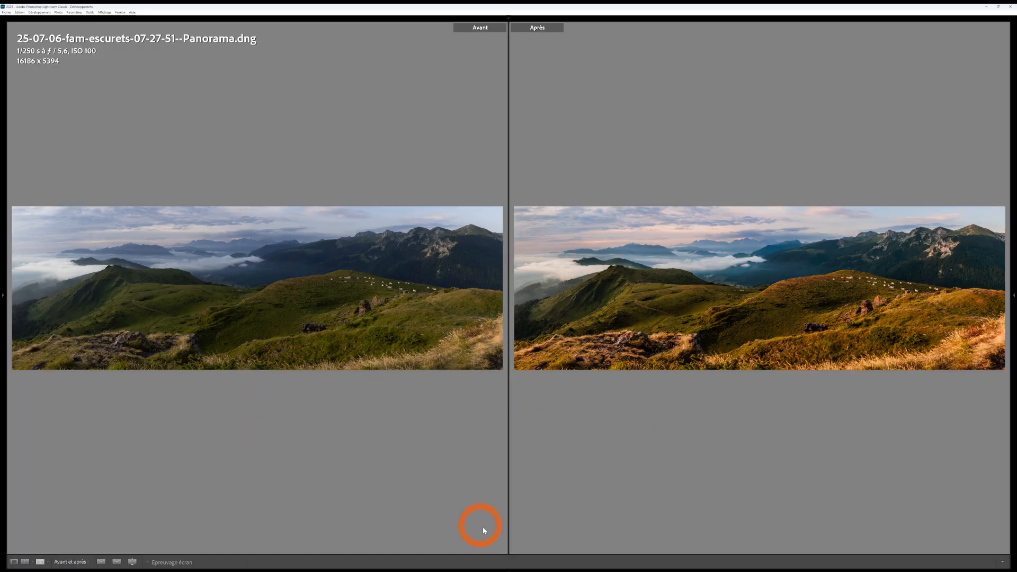
pyautogui.moveTo(508, 569)
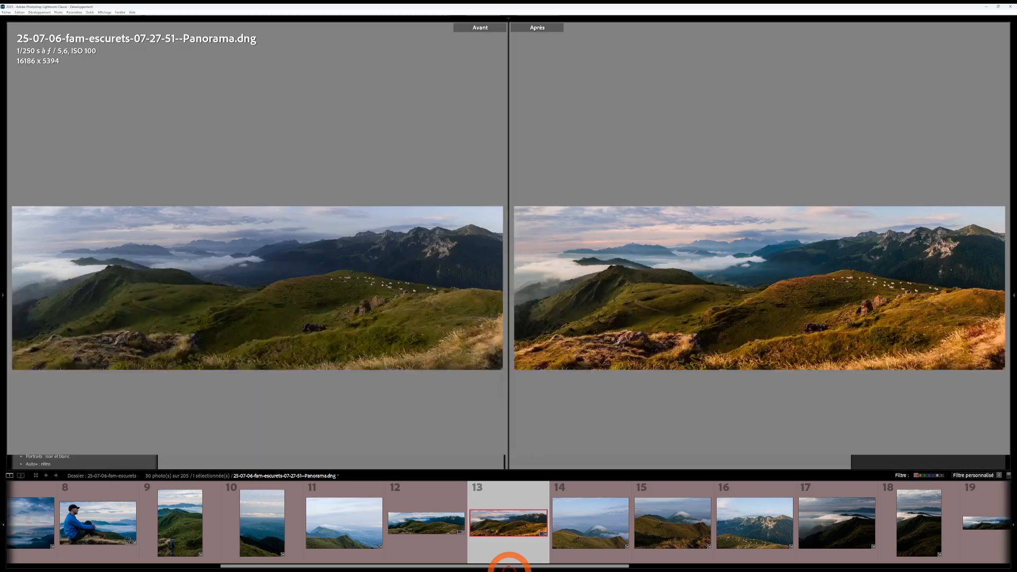
pyautogui.press('t')
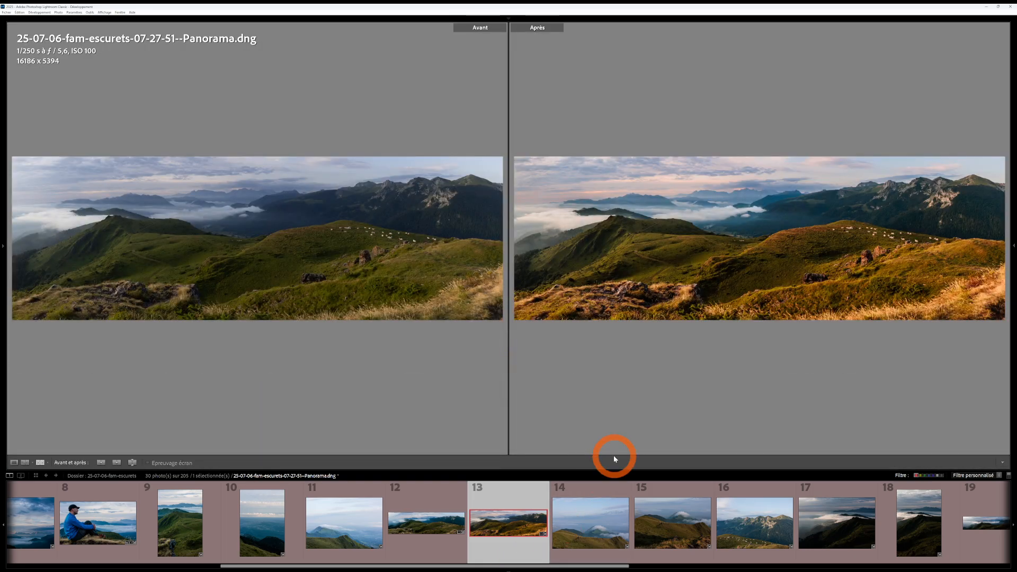